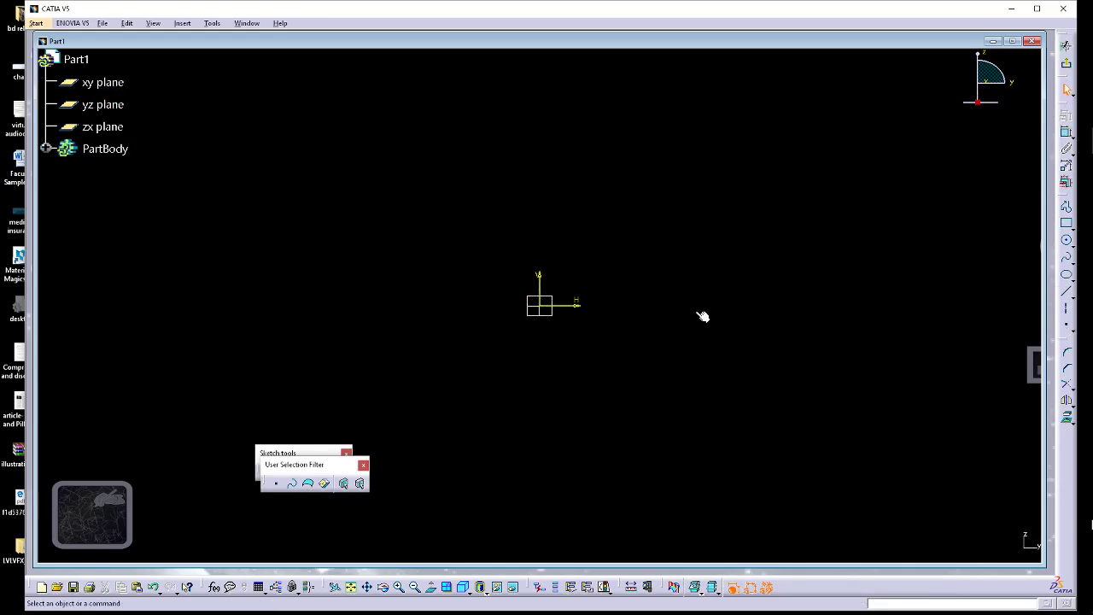
Move the User Selection Filter toolbar clear of the Sketch tools and turn on the sketch grid display.
click(1072, 227)
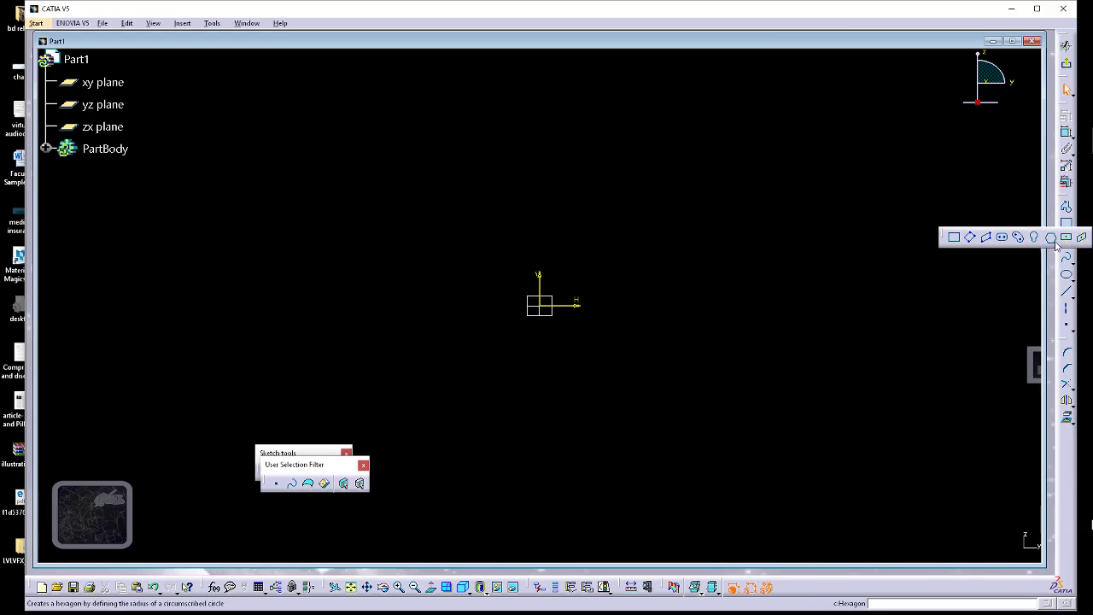
click(330, 472)
drag(341, 466, 391, 495)
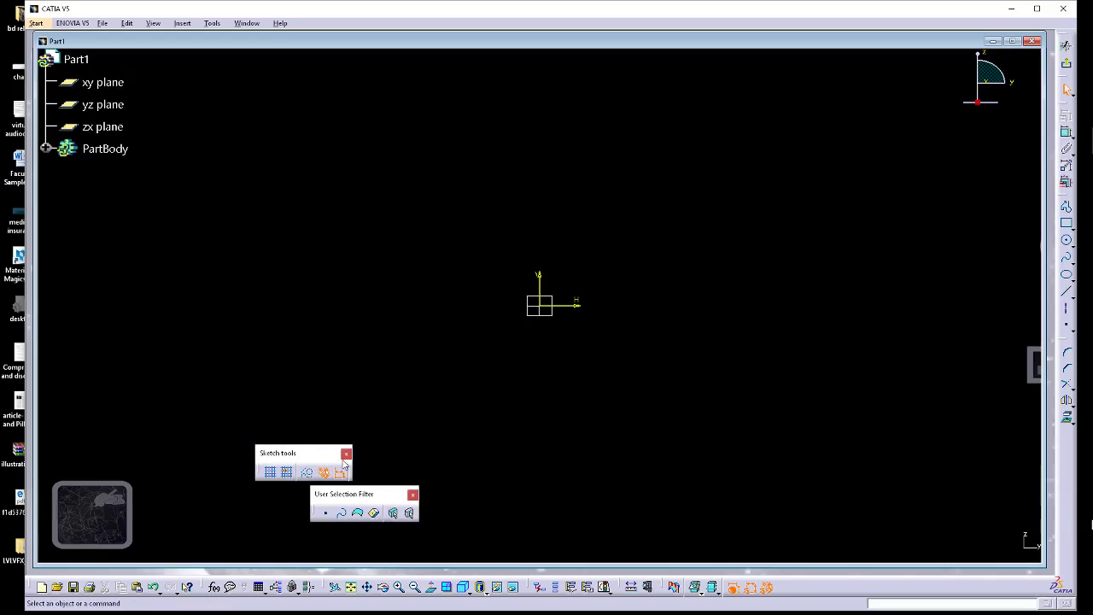
click(267, 474)
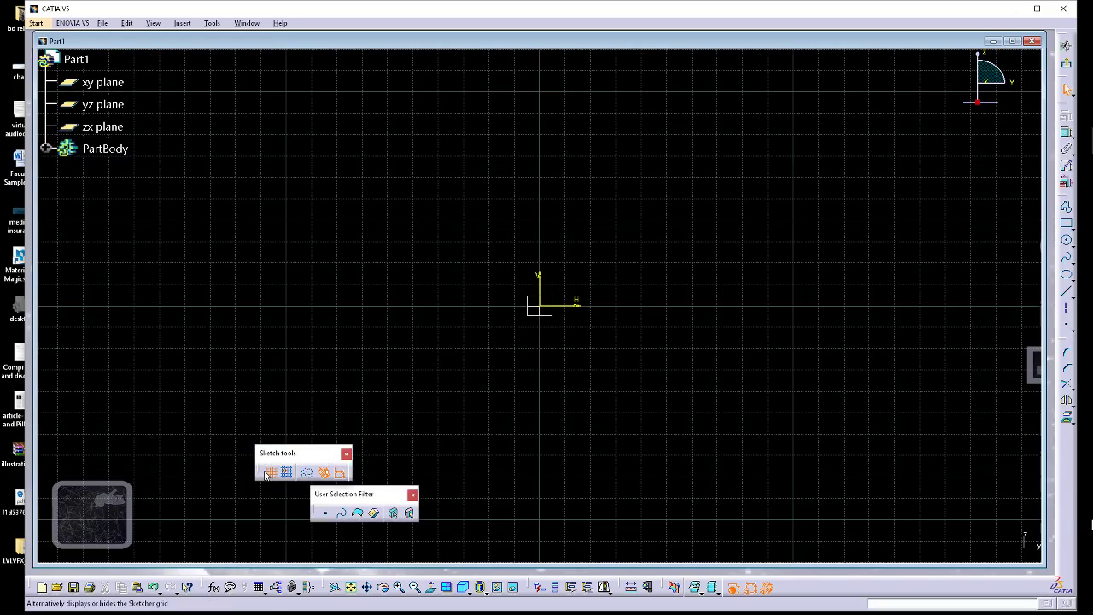
Sketch a centered rectangle on the vertical axis just above the origin, about 8.6 in wide and 1.1 in high.
mouse_move(412, 280)
middle_down()
mouse_move(402, 317)
mouse_move(425, 300)
mouse_move(411, 309)
middle_up()
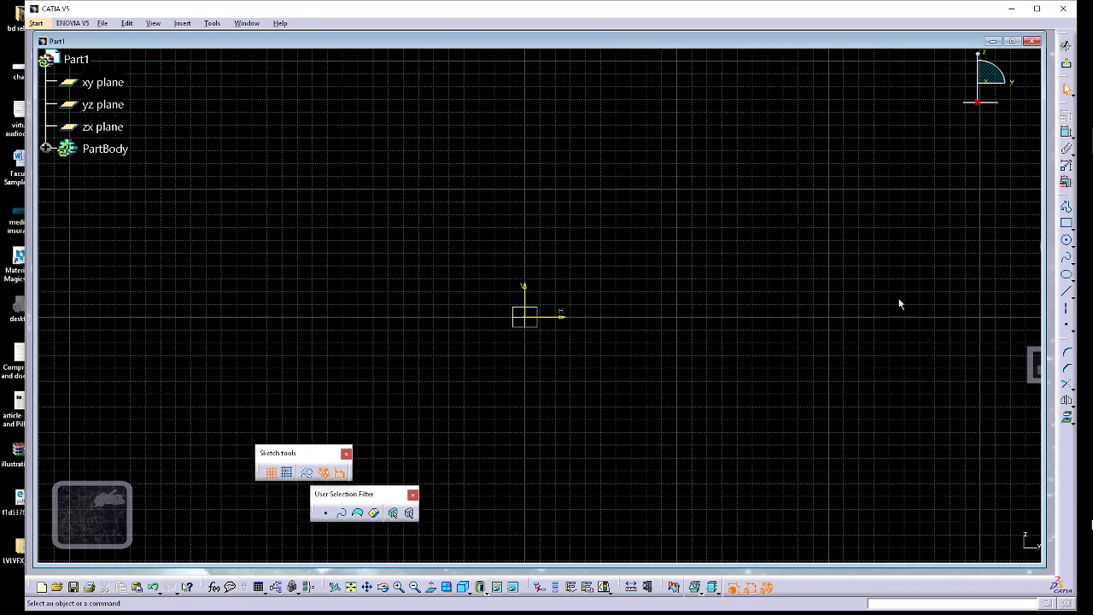
click(1070, 231)
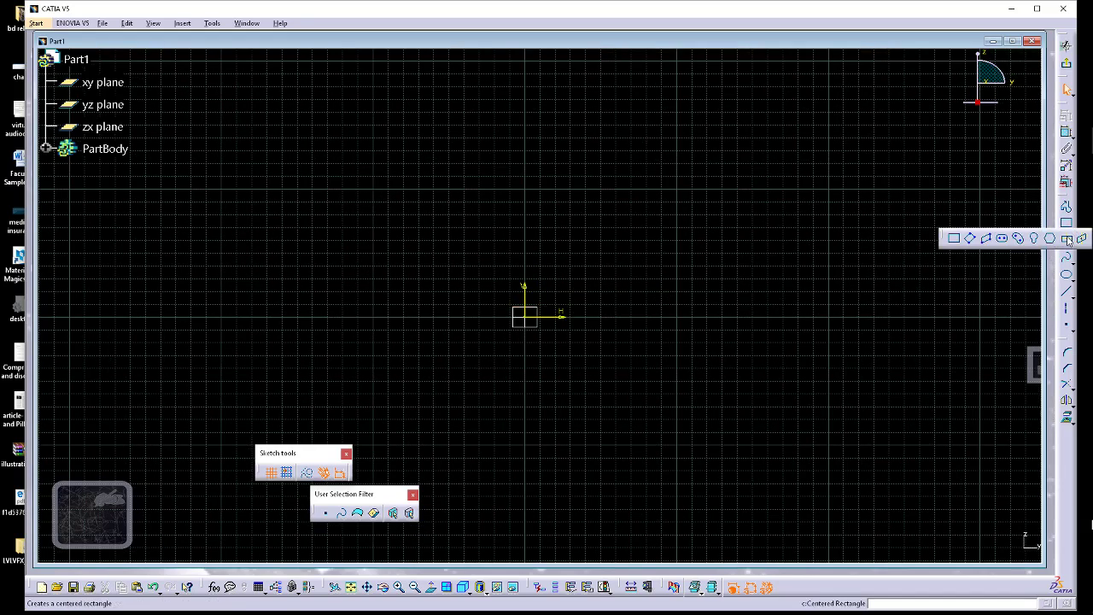
click(528, 248)
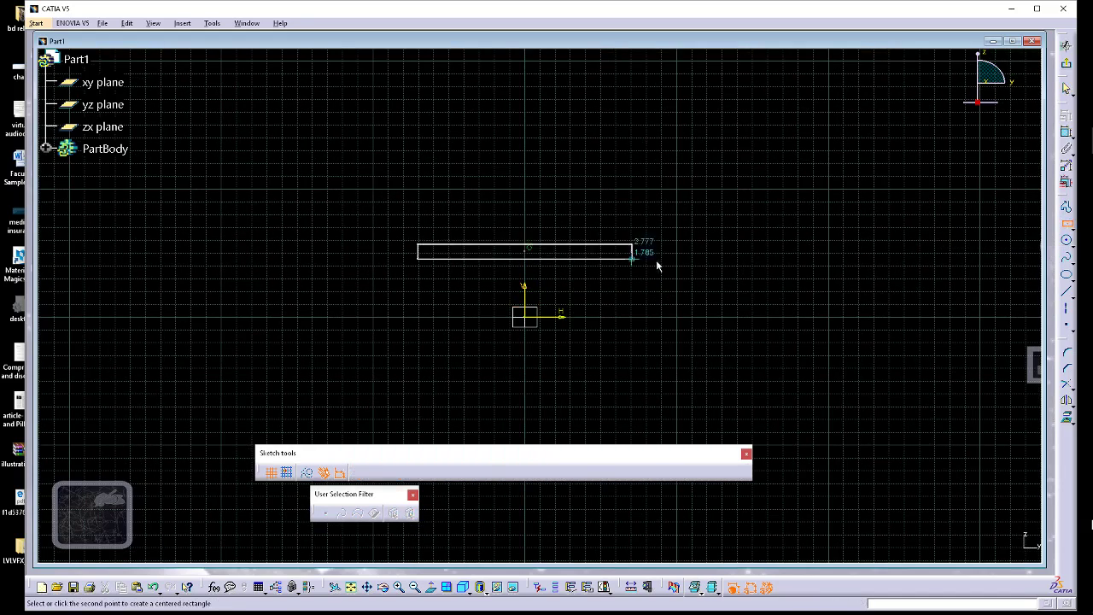
click(690, 268)
Dimension the rectangle's width along its lower edge and its height along the side edge.
click(1066, 133)
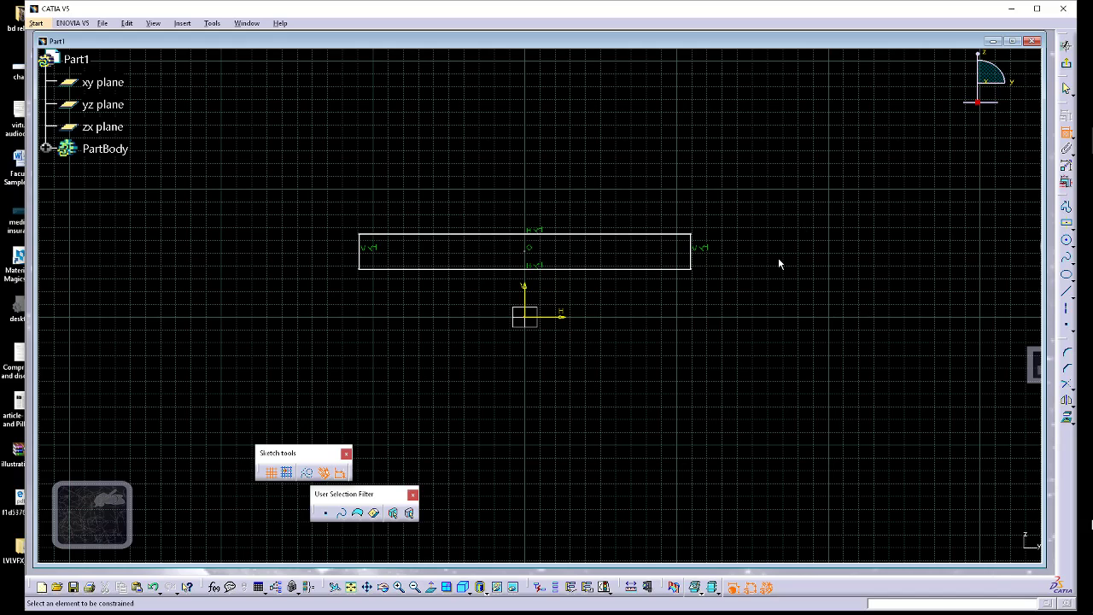
middle_drag(762, 226, 754, 238)
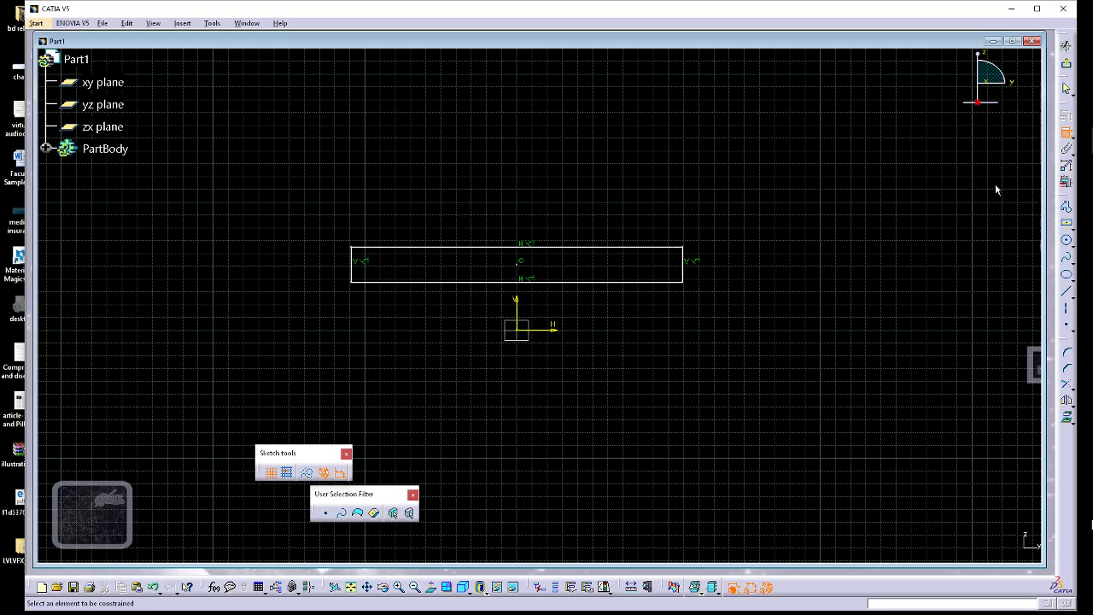
click(640, 282)
click(589, 382)
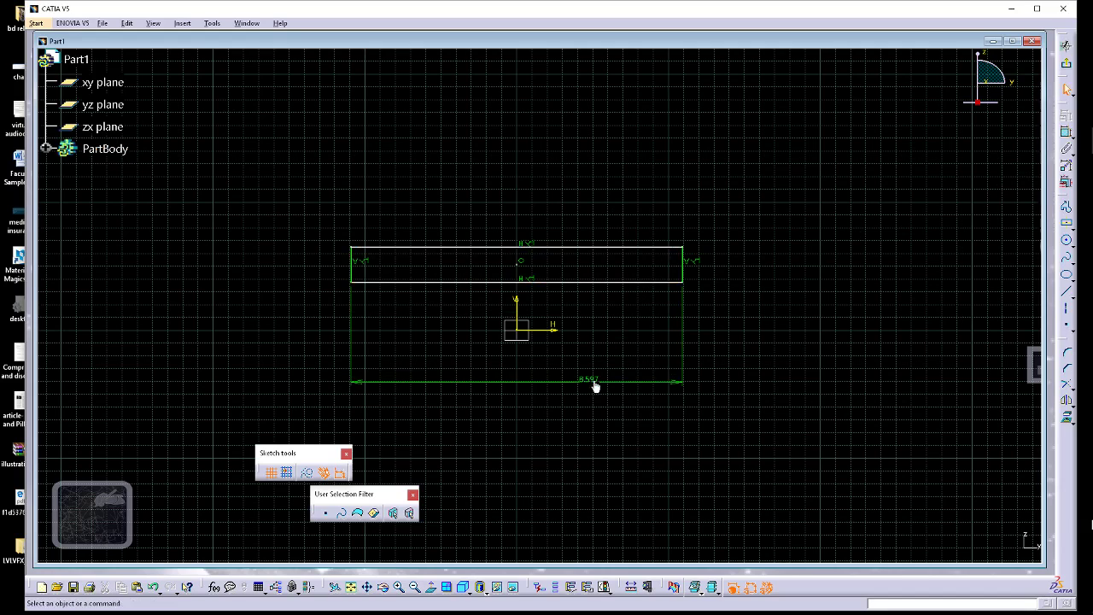
click(687, 272)
click(750, 274)
Set the rectangle's height to 8 in and its width to 75 in.
double_click(752, 271)
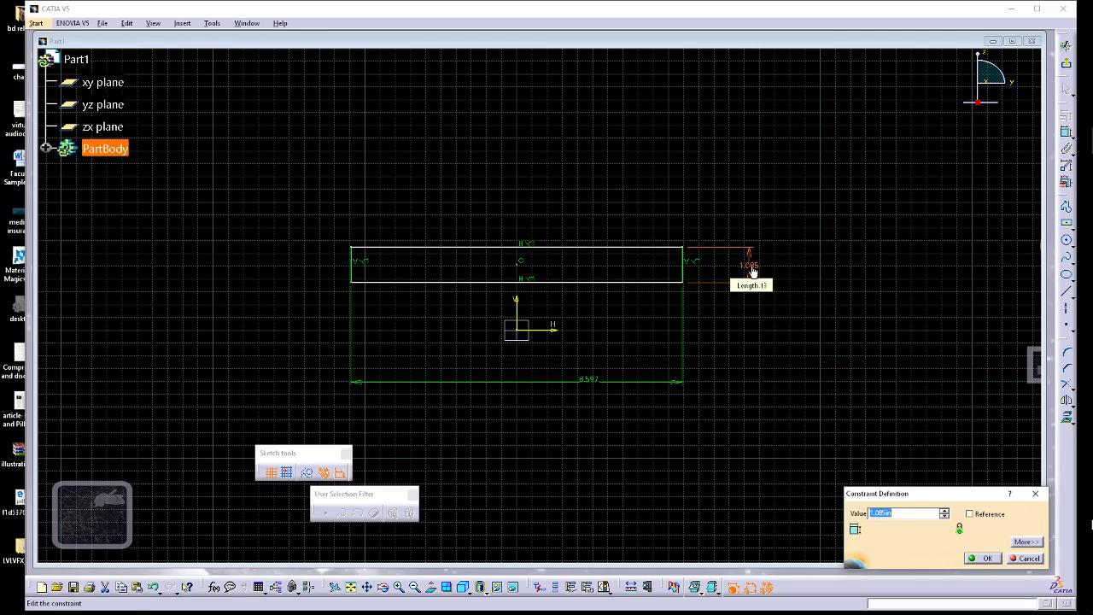
text(8)
key(Return)
click(632, 423)
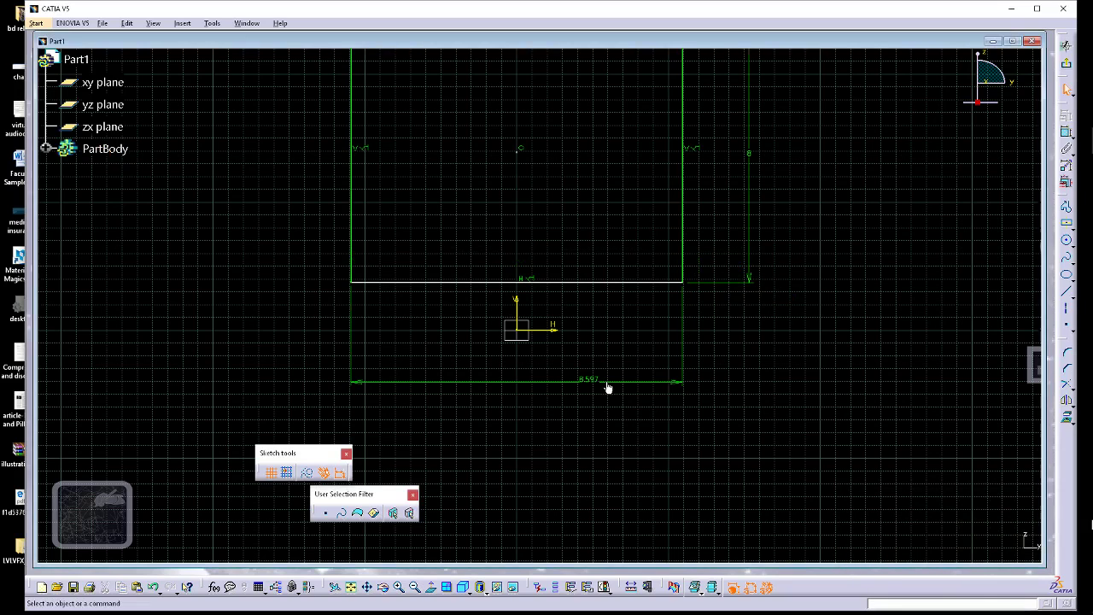
double_click(607, 384)
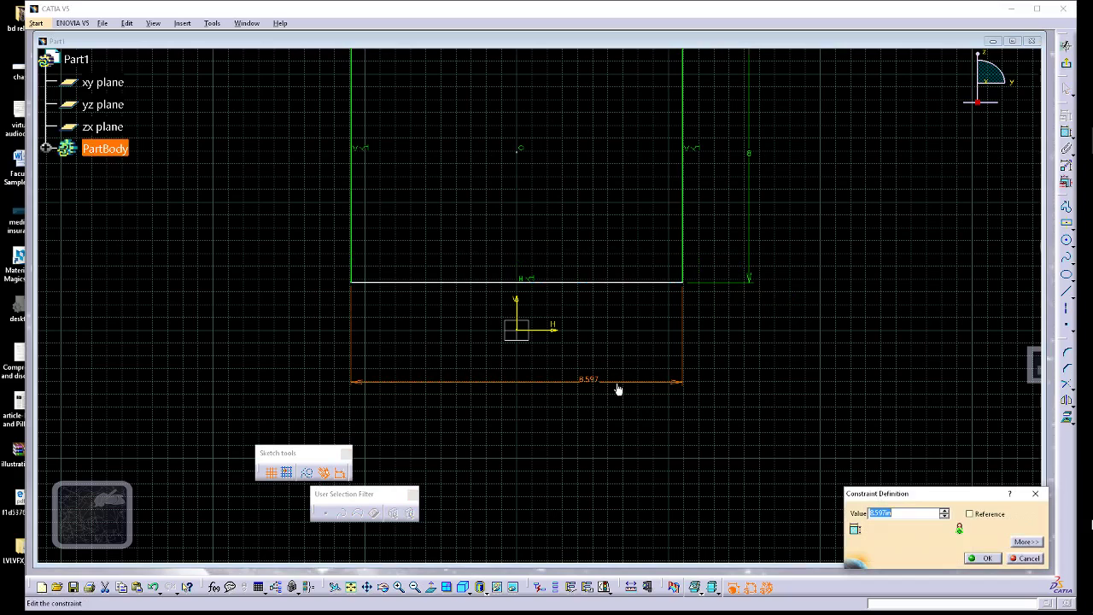
text(75)
key(Return)
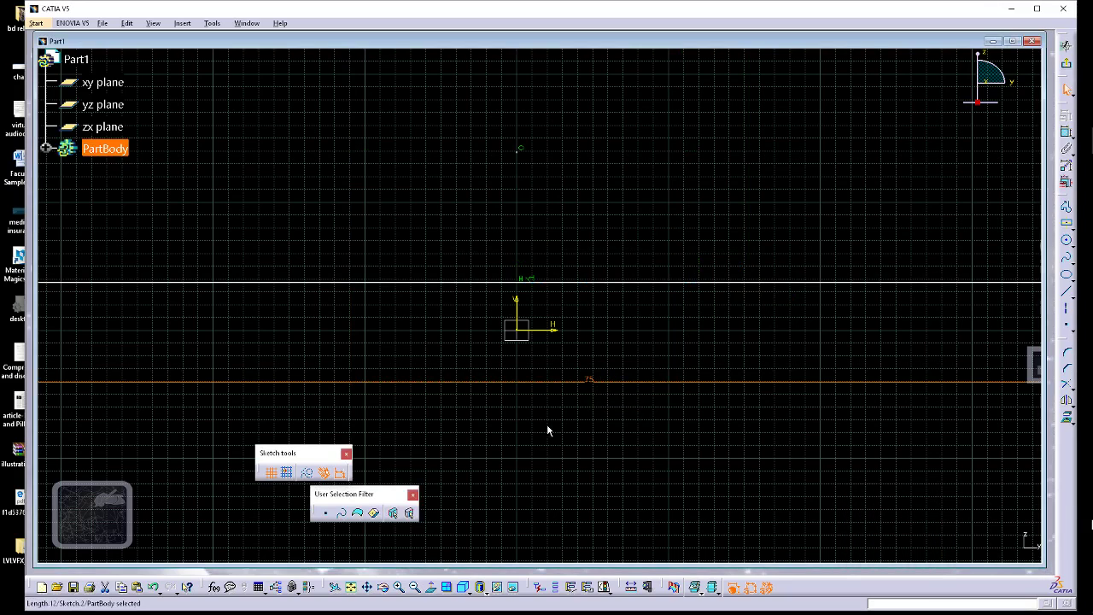
Move the Sketch tools toolbar below the resized rectangle so that it does not cover the sketch.
middle_drag(543, 482, 595, 402)
click(596, 399)
mouse_move(510, 385)
middle_down()
mouse_move(510, 405)
mouse_move(468, 409)
middle_up()
mouse_move(316, 456)
mouse_down()
mouse_move(243, 502)
mouse_move(279, 516)
mouse_up()
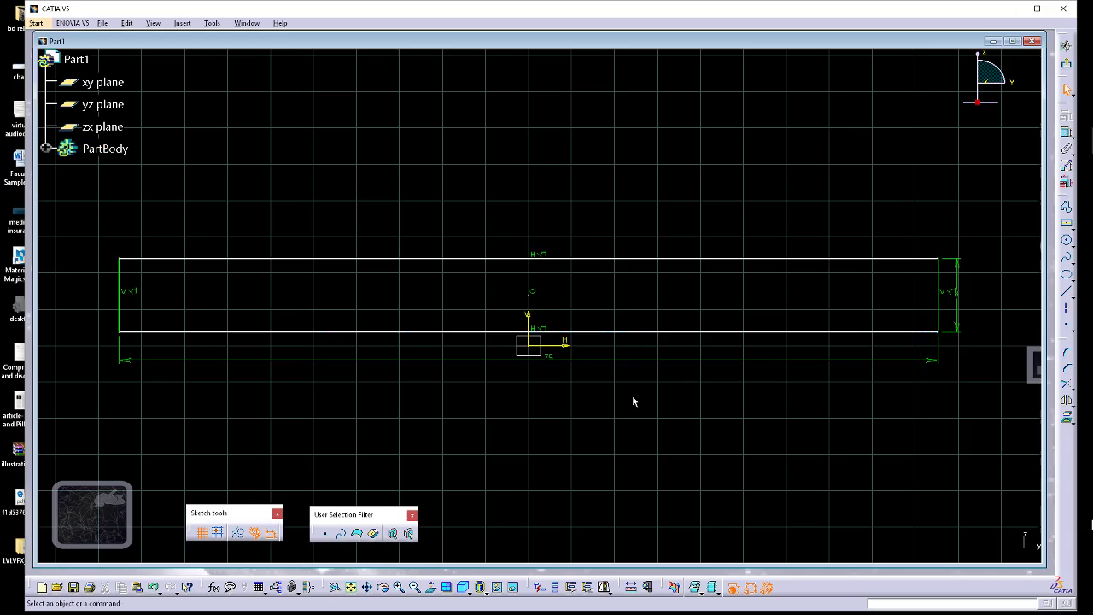
middle_drag(592, 408, 580, 418)
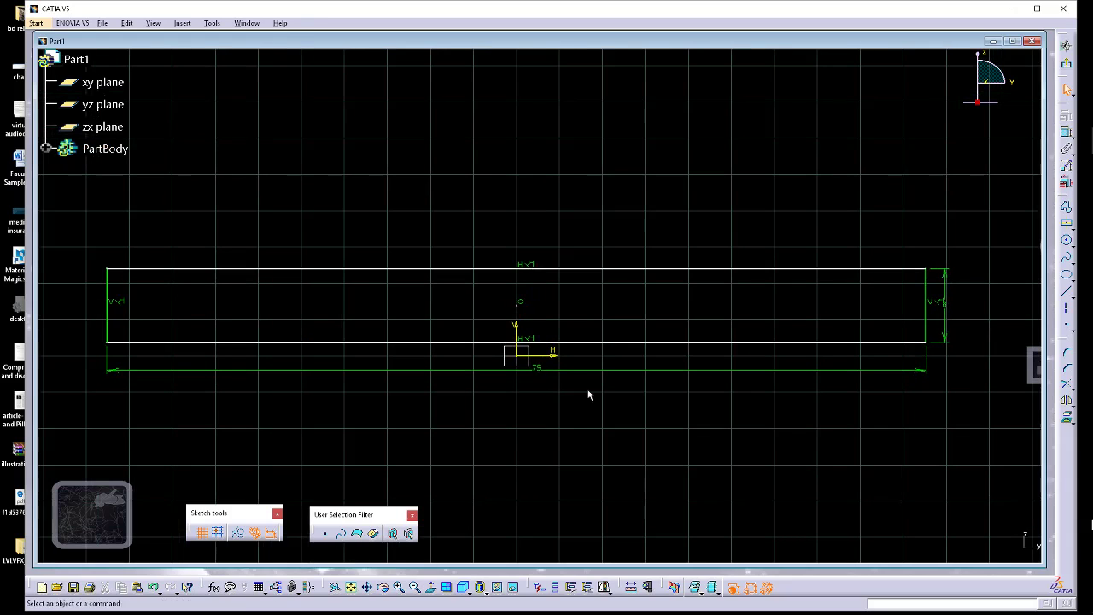
Constrain the rectangle's bottom edge to be coincident with the horizontal axis.
click(603, 343)
ctrl+click(549, 356)
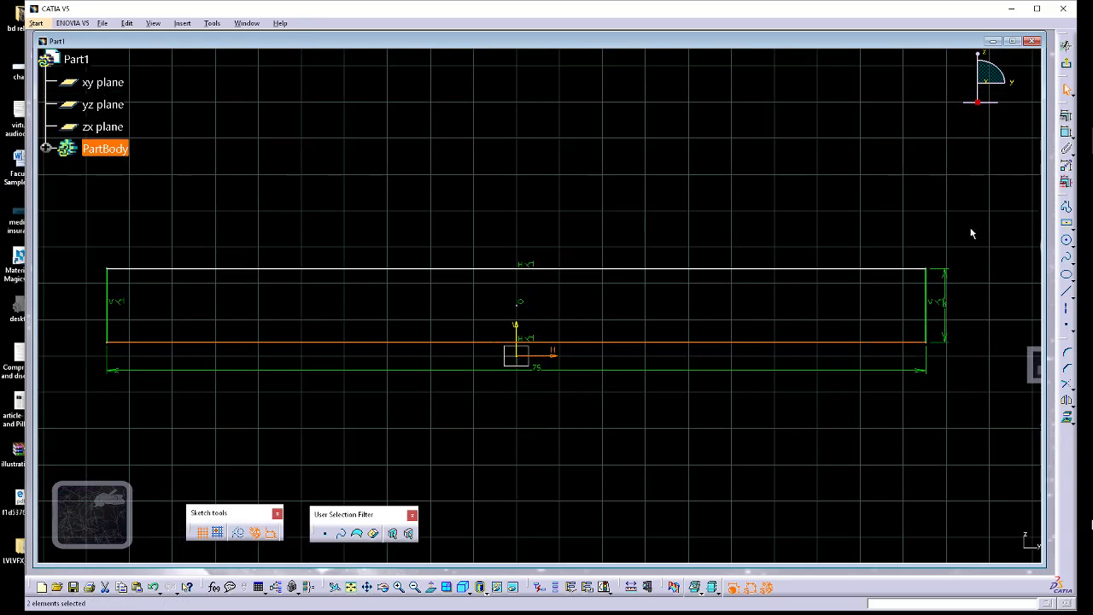
click(1067, 133)
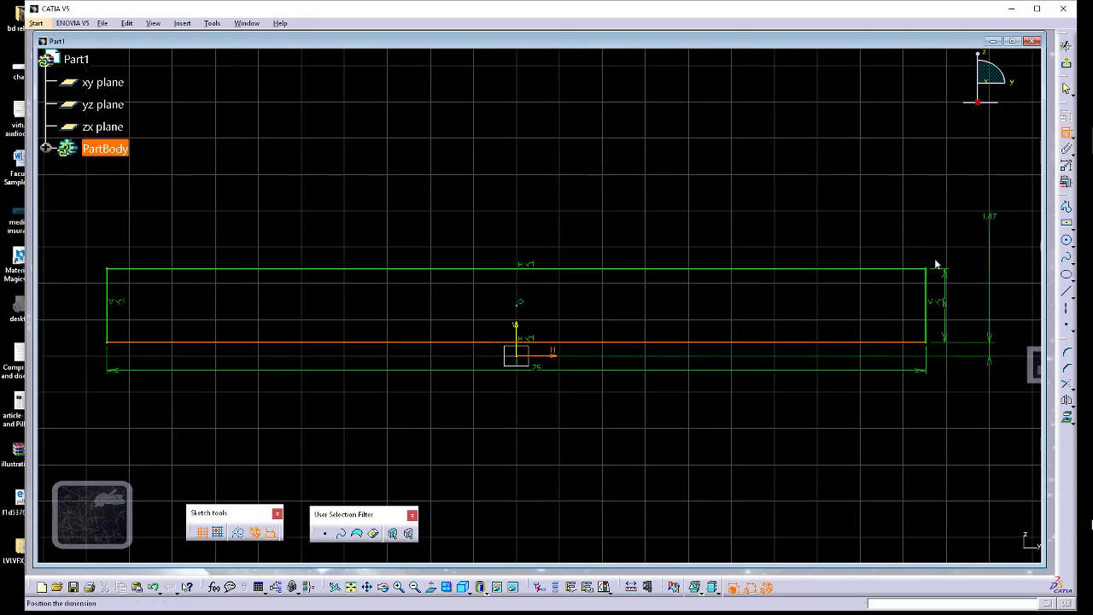
right_click(725, 363)
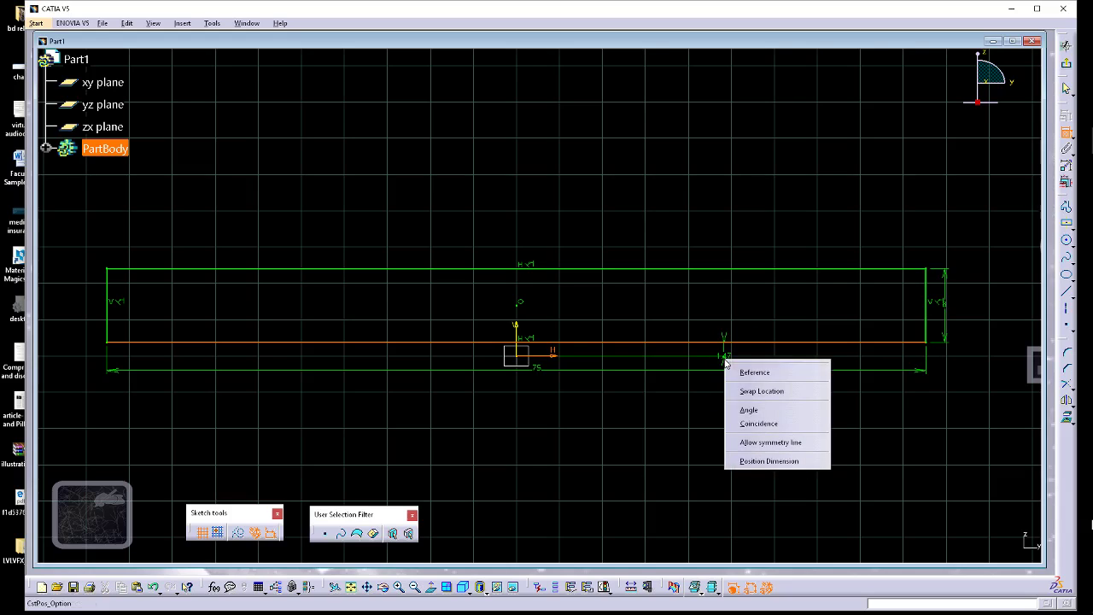
click(755, 425)
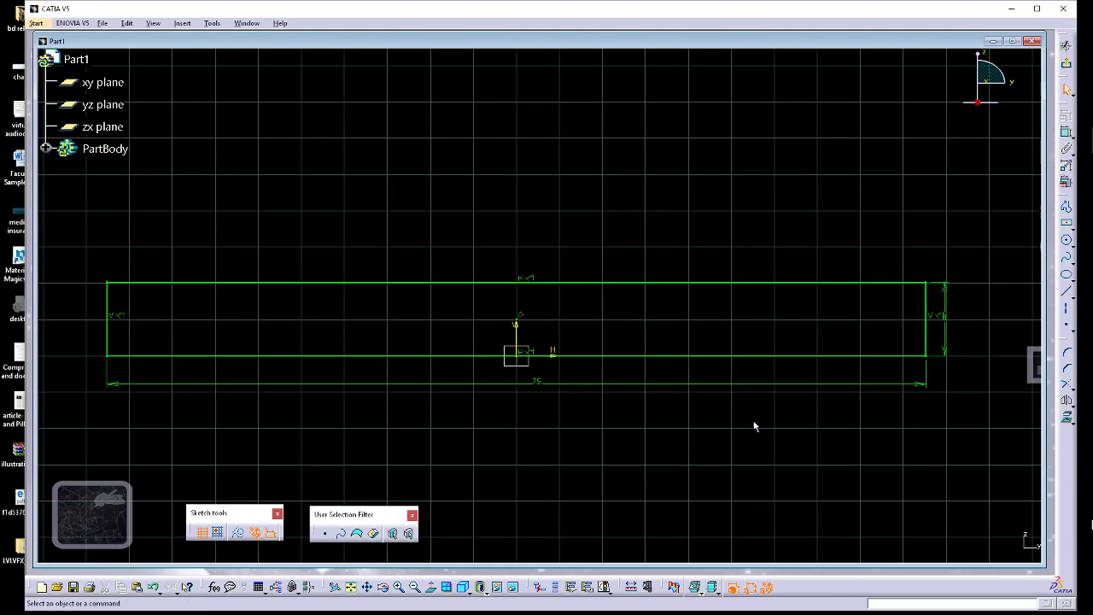
Sketch a tall centered rectangle about 6.9 in wide on the vertical axis above the base rectangle.
mouse_move(686, 174)
middle_down()
mouse_move(775, 179)
mouse_move(732, 237)
middle_up()
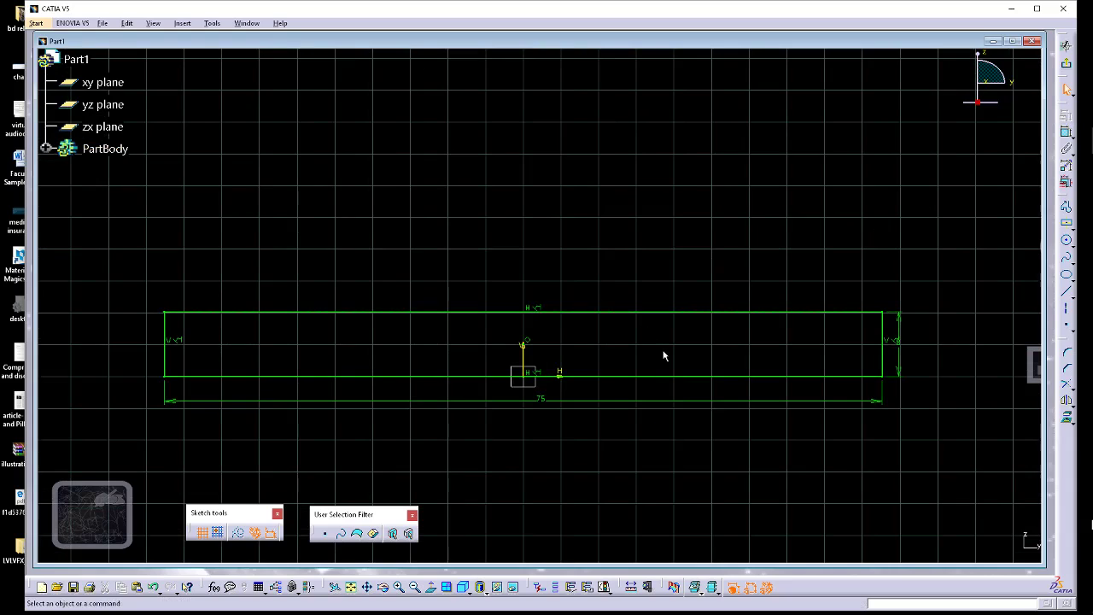
middle_drag(657, 255, 659, 271)
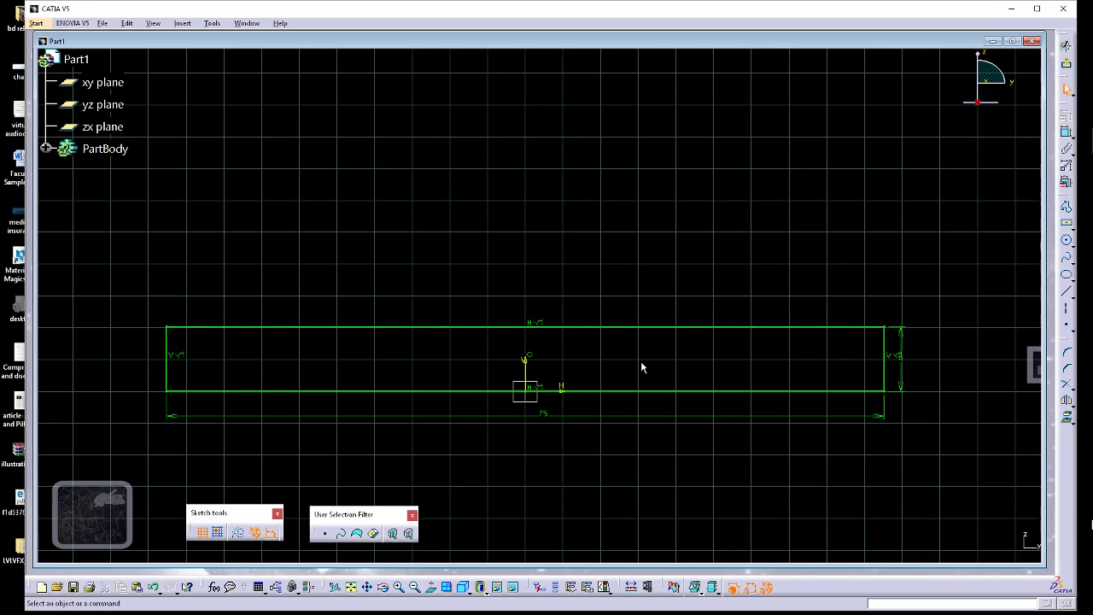
mouse_move(615, 257)
ctrl+middle_down()
mouse_move(657, 271)
mouse_move(676, 263)
ctrl+middle_up()
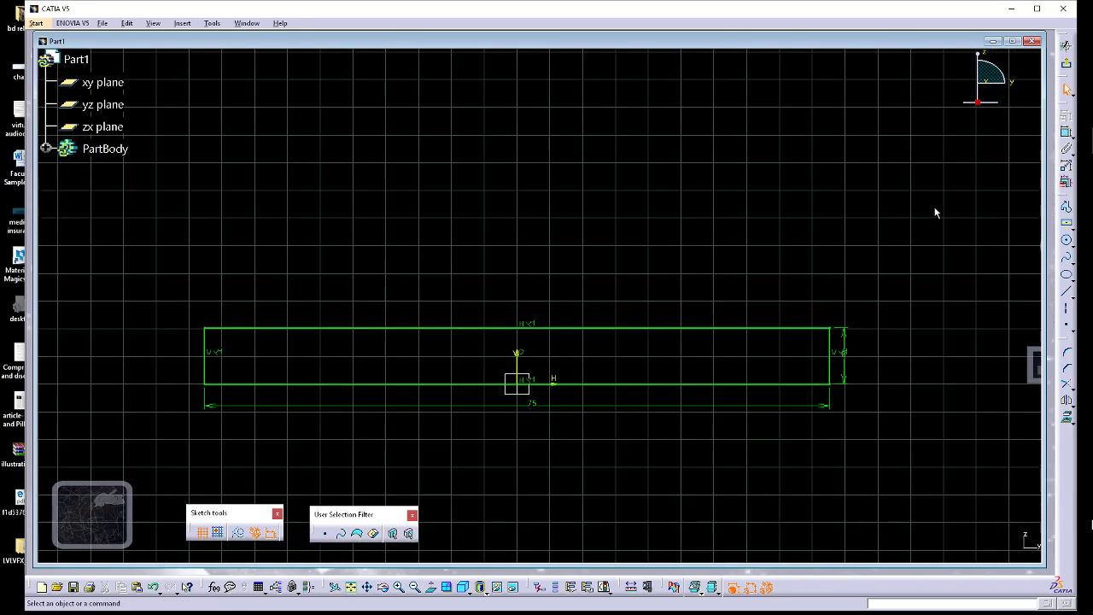
click(1066, 223)
click(518, 181)
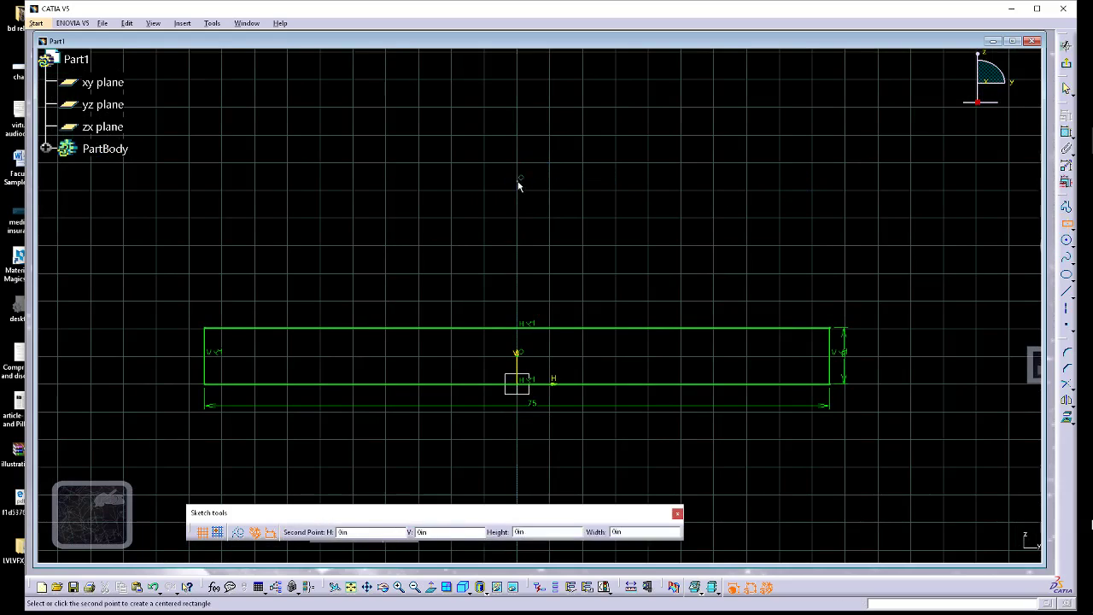
click(546, 265)
Dimension the tall rectangle's width and set it to 10 in.
click(1066, 132)
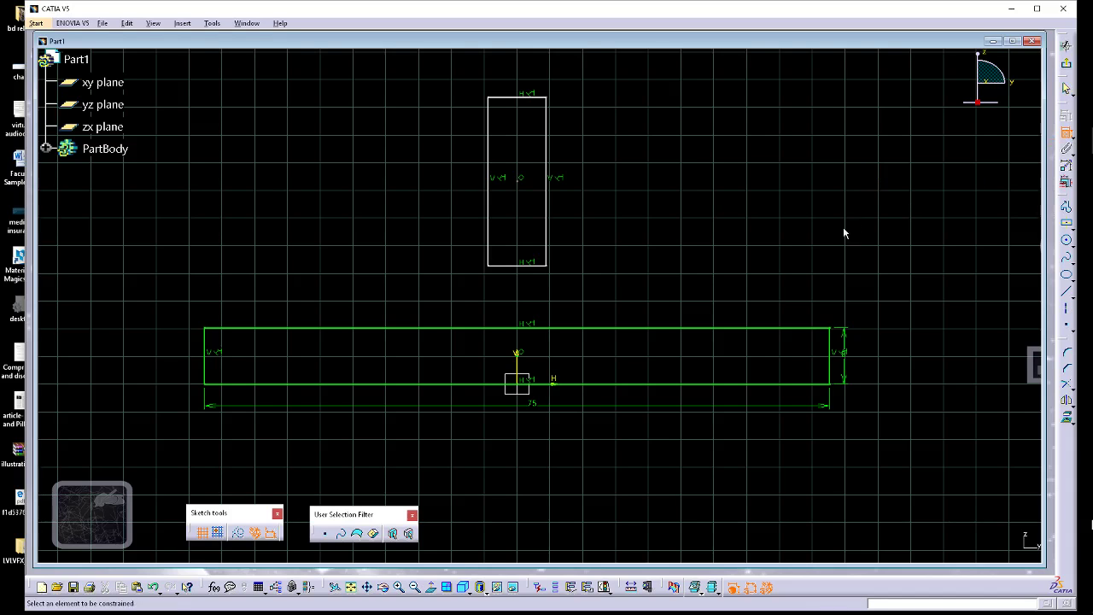
click(540, 265)
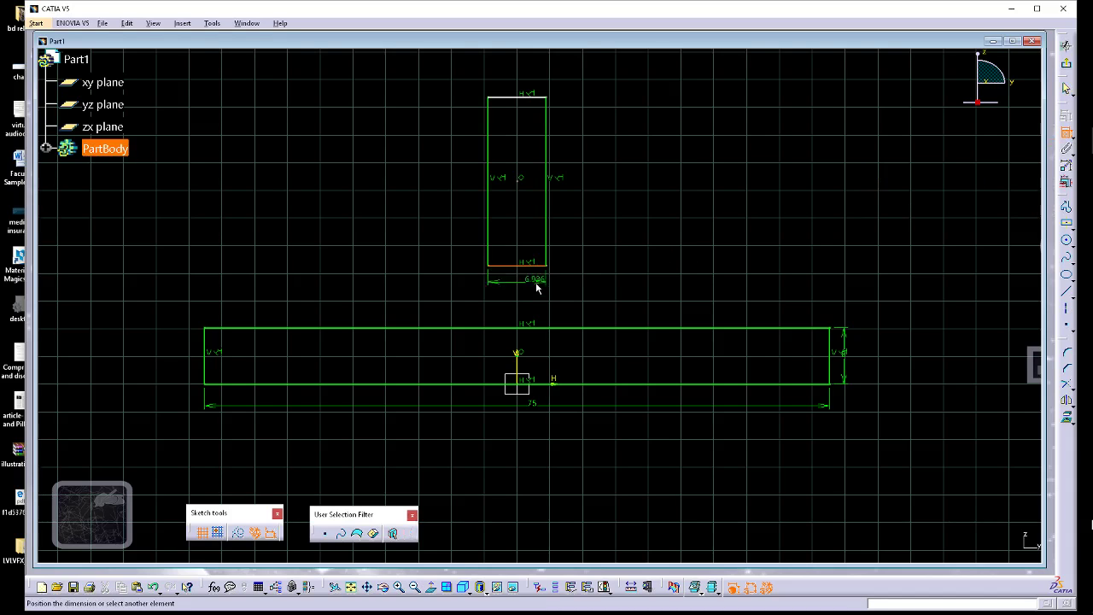
click(630, 290)
double_click(632, 292)
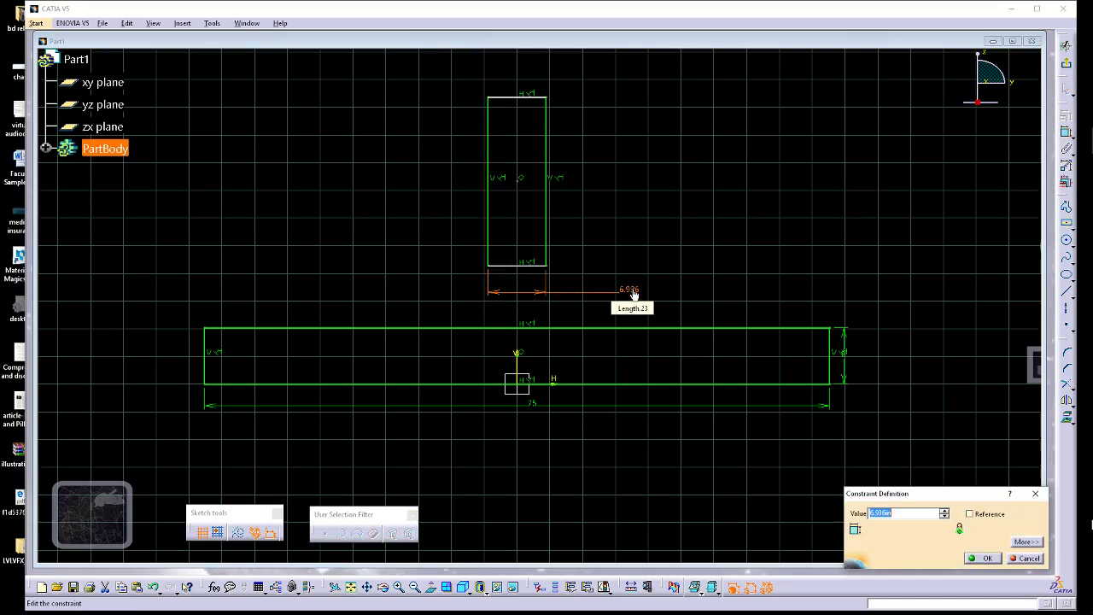
text(10)
key(Return)
click(662, 235)
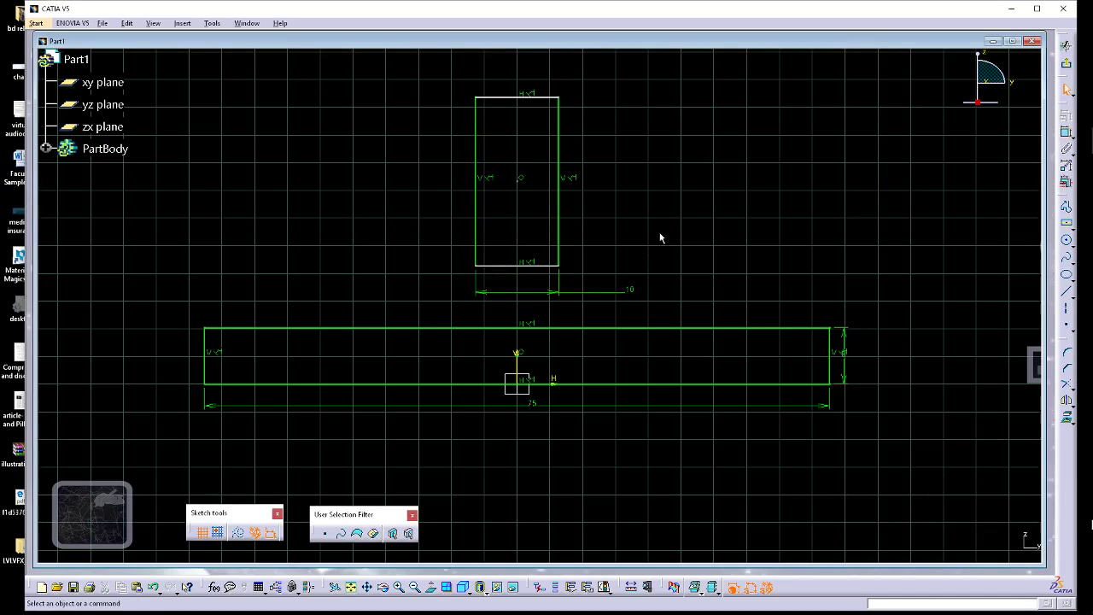
Constrain the tall rectangle's bottom edge to be coincident with the base rectangle's bottom edge.
middle_drag(644, 200, 639, 278)
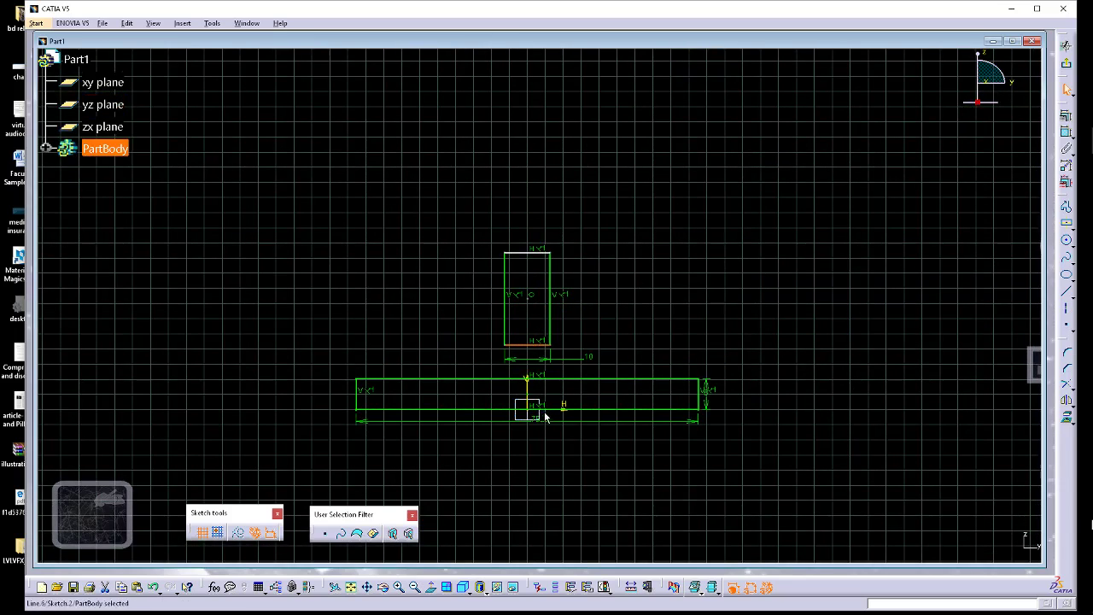
click(557, 413)
click(1065, 129)
right_click(782, 309)
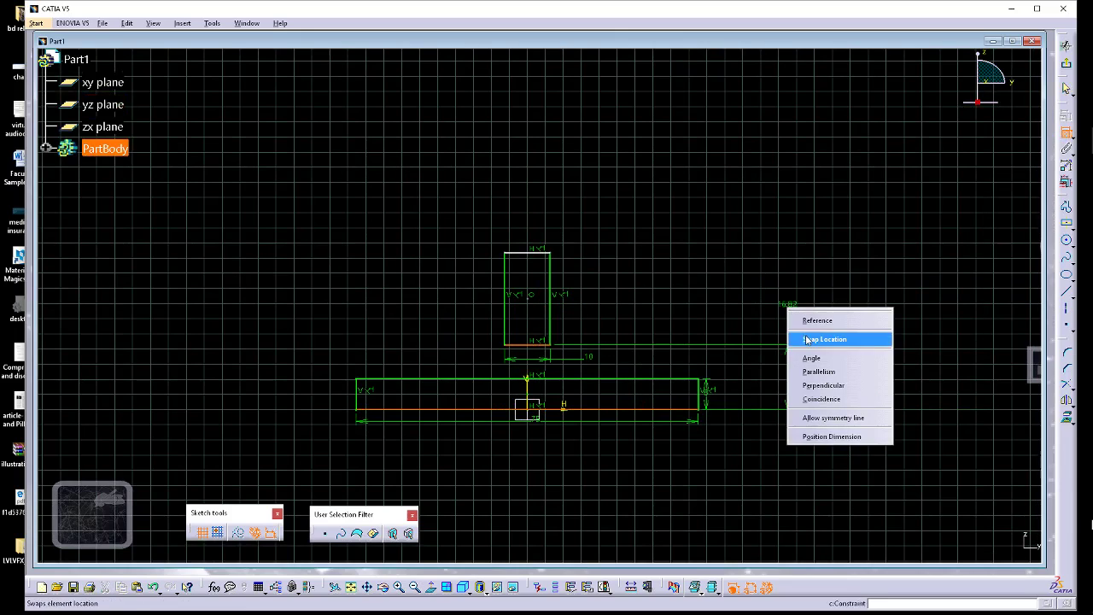
click(817, 398)
Turn on construction element mode and place a point on the vertical axis above the tall rectangle.
mouse_move(613, 337)
ctrl+middle_down()
mouse_move(632, 312)
mouse_move(955, 248)
ctrl+middle_up()
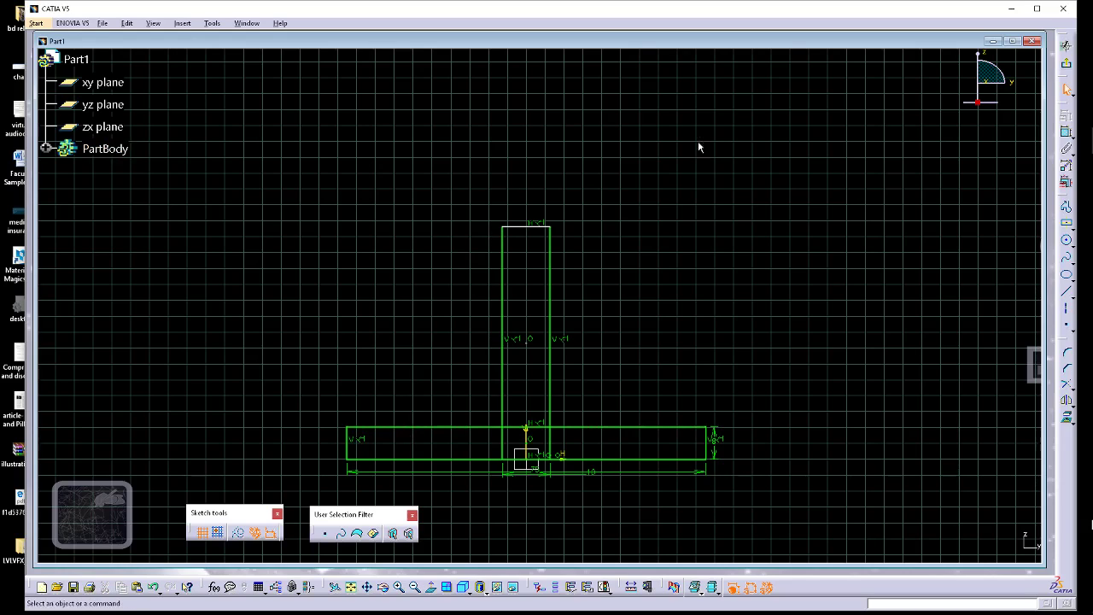
click(1068, 330)
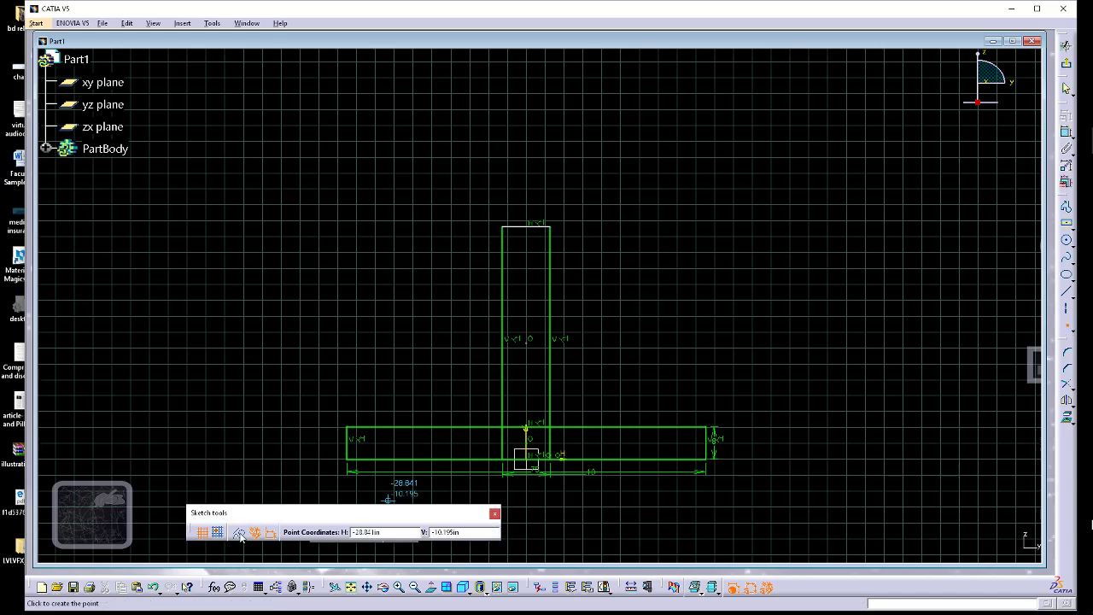
click(530, 122)
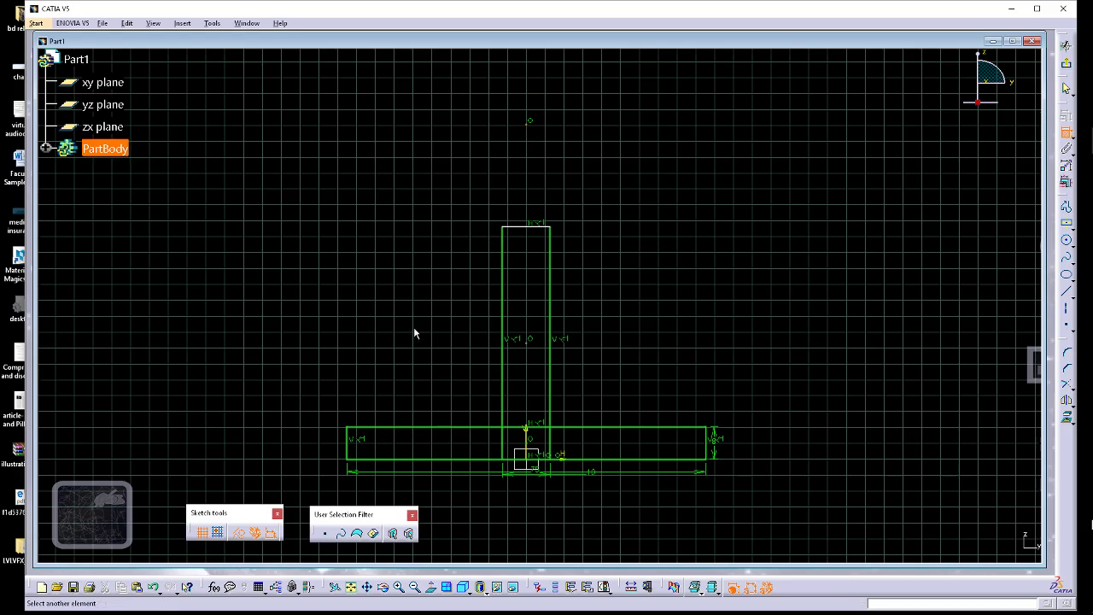
Dimension the point's vertical distance from the base rectangle's top edge and set it to 40 in.
click(398, 428)
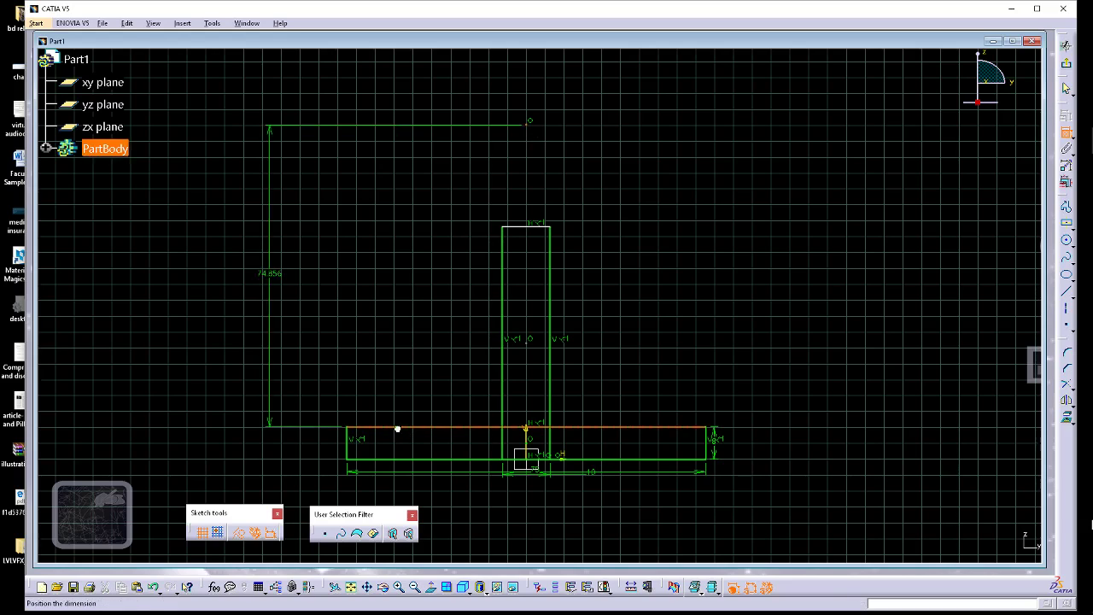
click(289, 324)
double_click(289, 323)
text(40m)
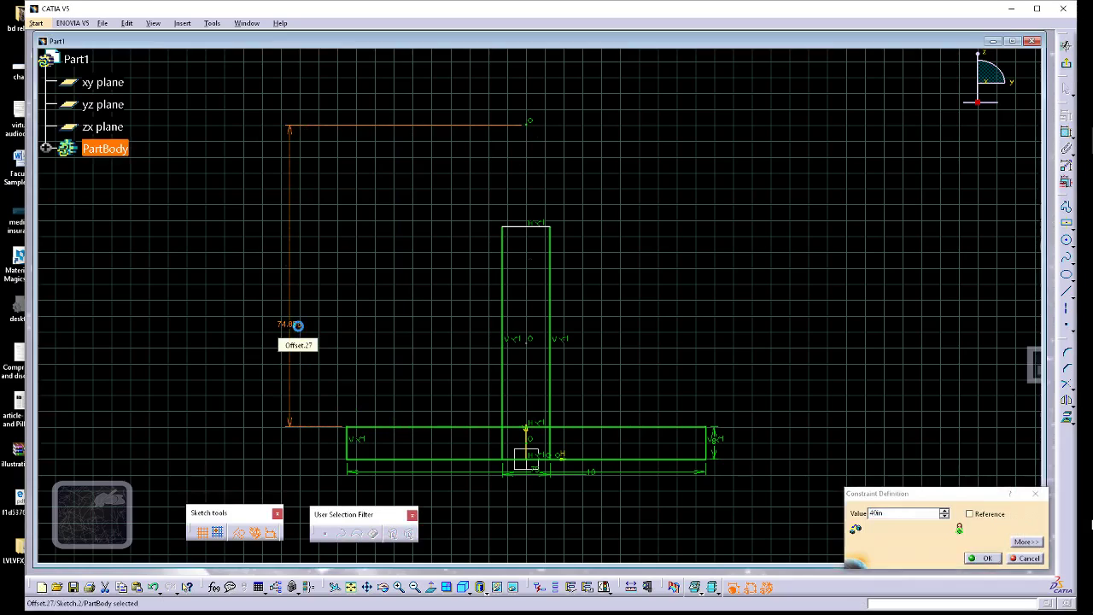
key(Return)
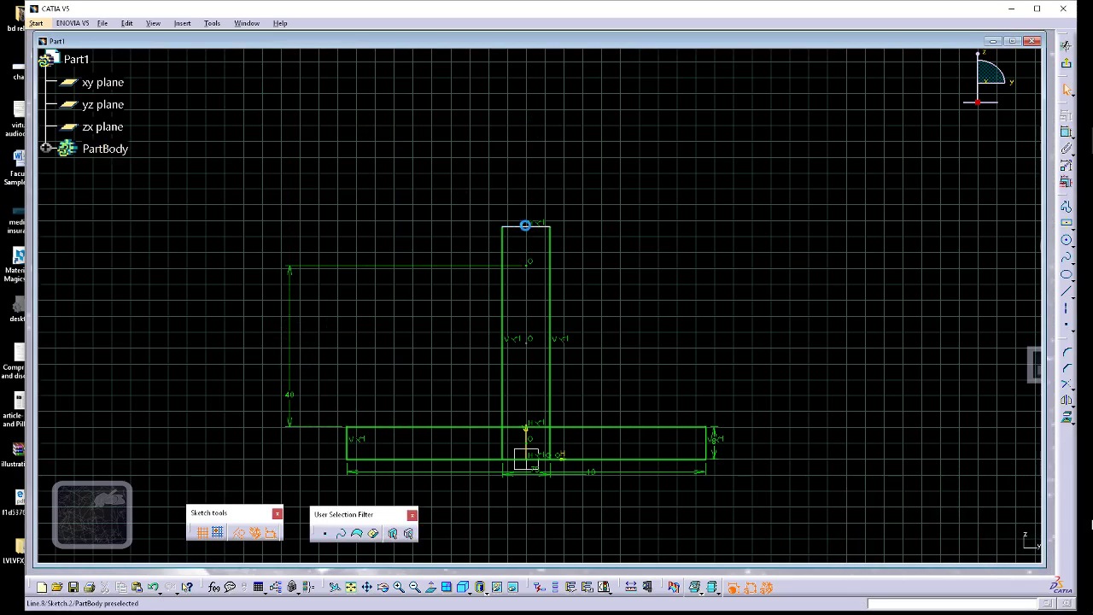
Lower the tall rectangle's top edge below the construction point and draw two circles centred on that point, radii about 18 in and 28 in.
drag(524, 226, 527, 322)
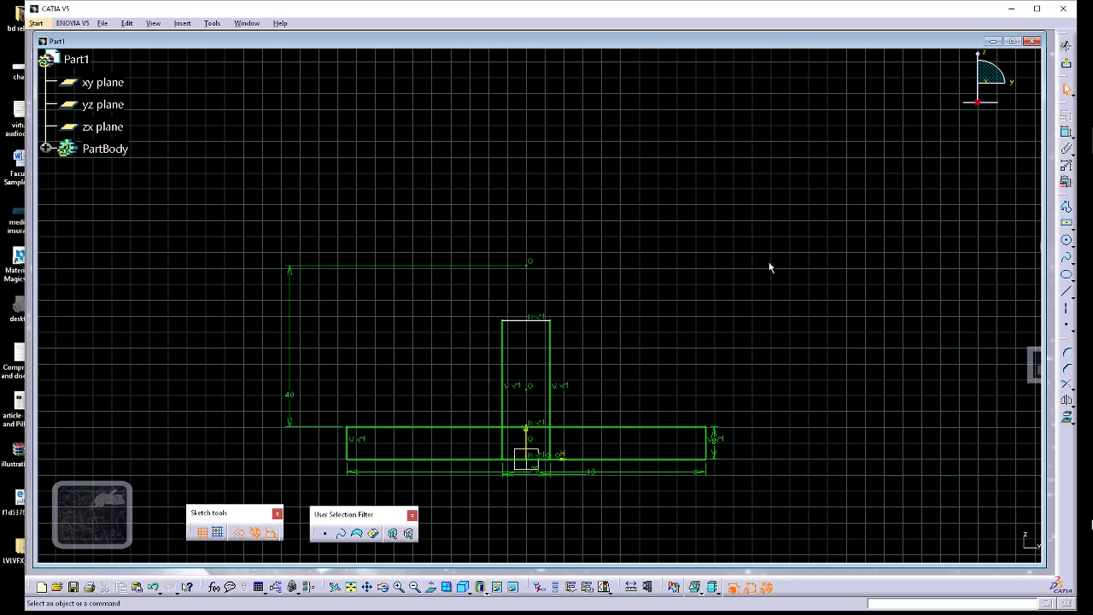
click(1067, 240)
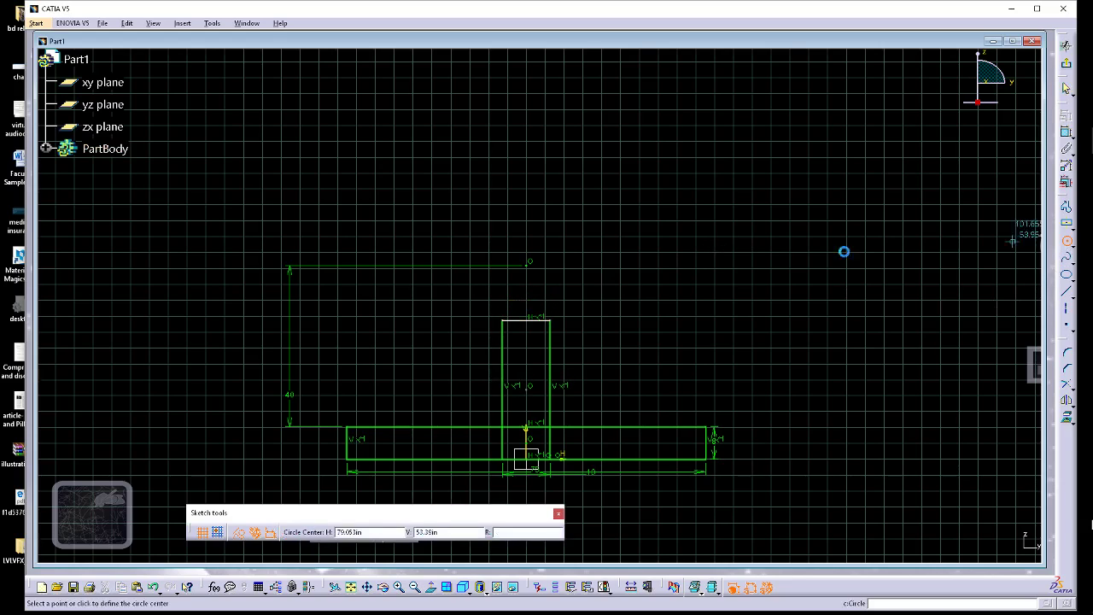
click(528, 266)
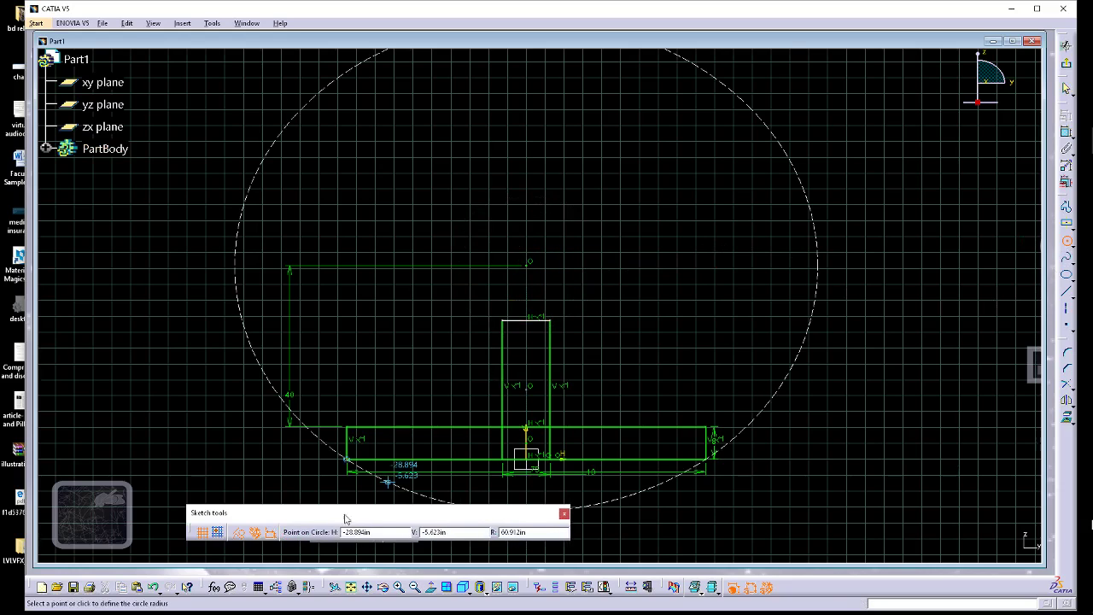
click(508, 331)
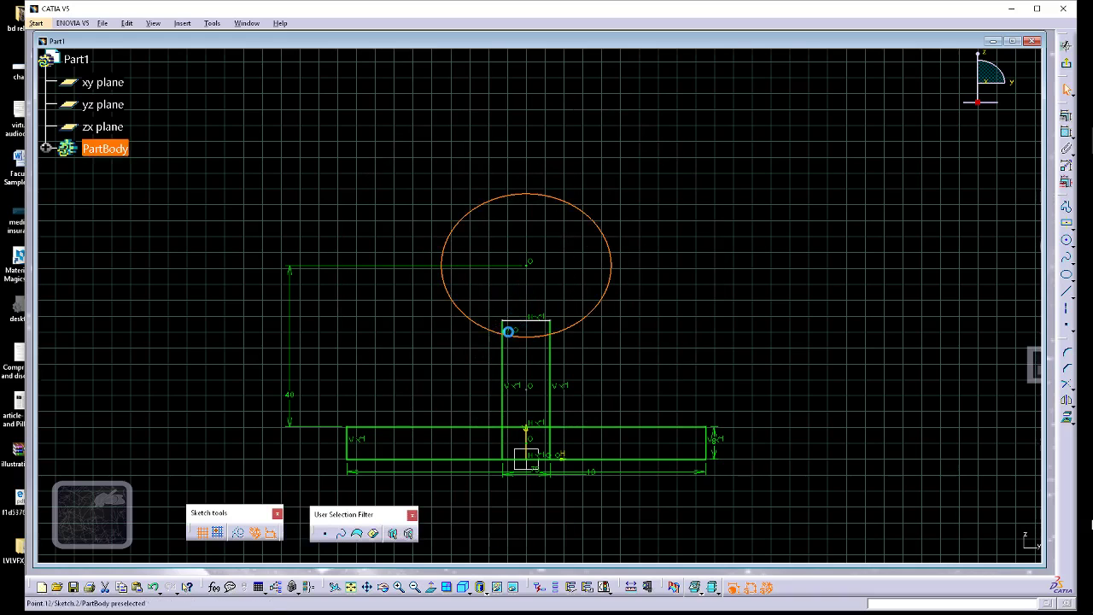
click(1066, 241)
click(528, 264)
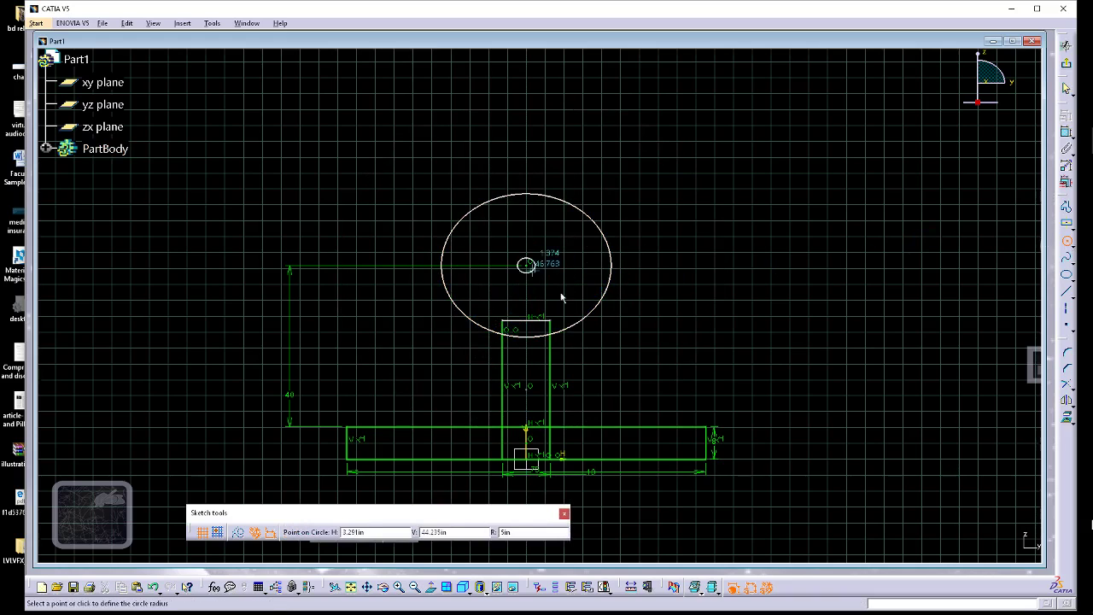
click(632, 337)
click(709, 337)
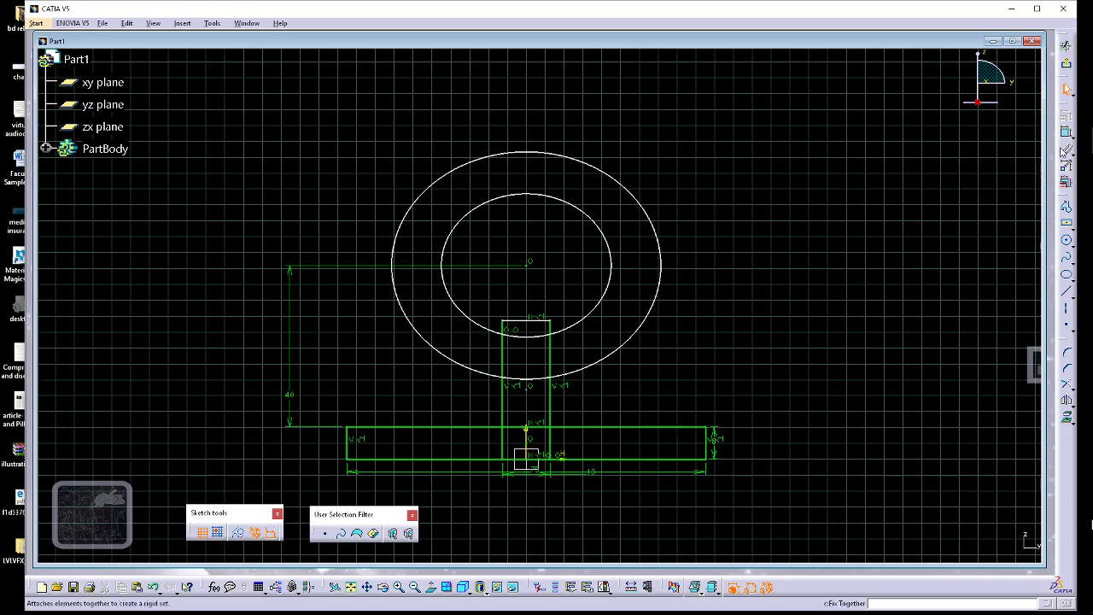
Dimension the outer circle as a radius instead of a diameter and set it to 20 in.
click(642, 339)
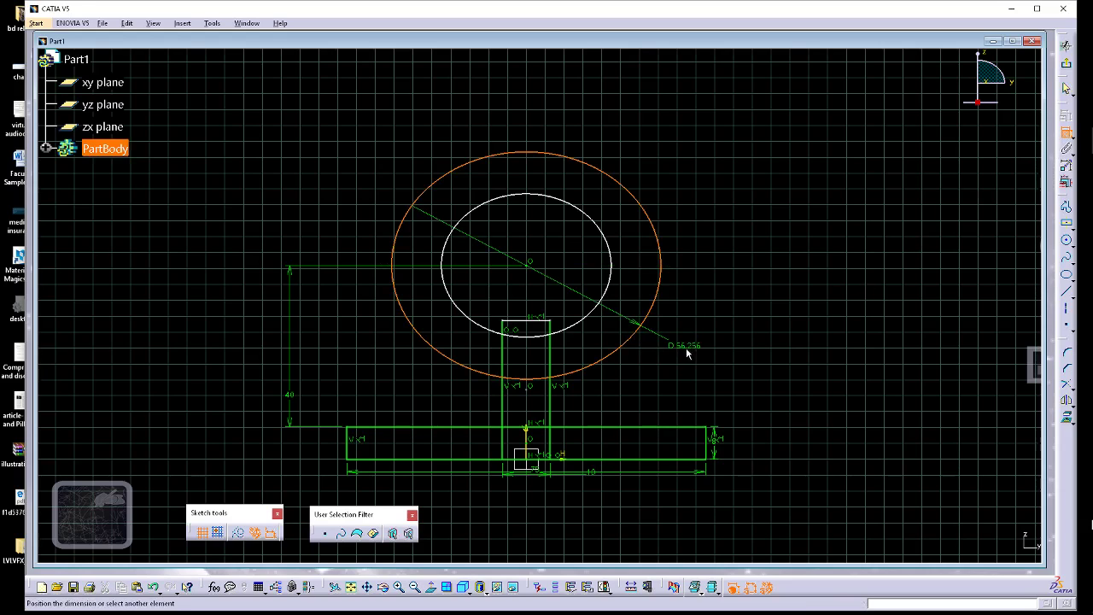
click(688, 350)
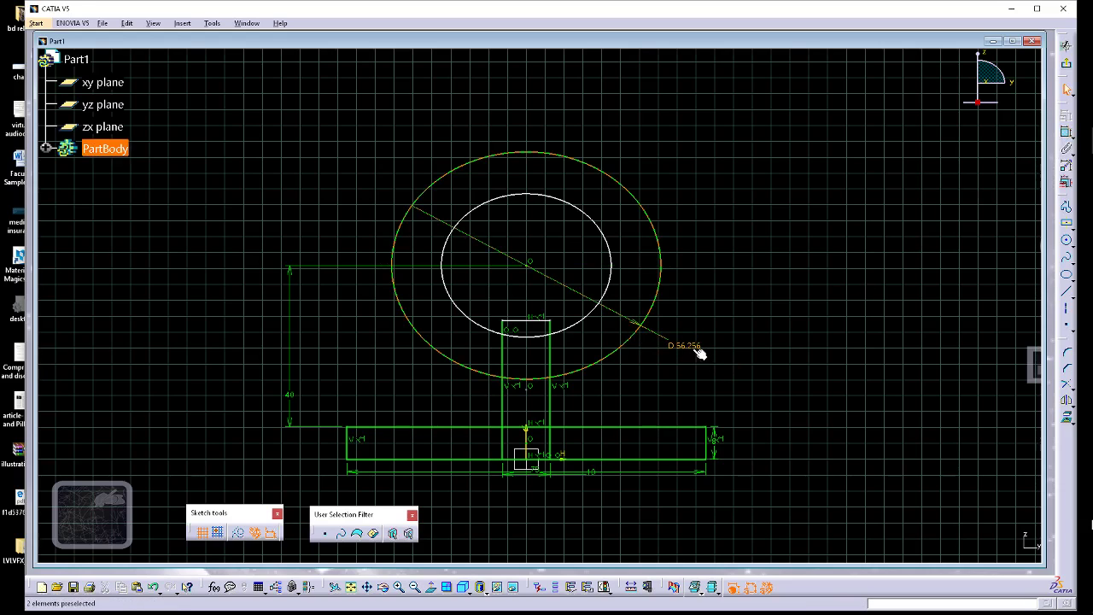
double_click(690, 345)
click(938, 528)
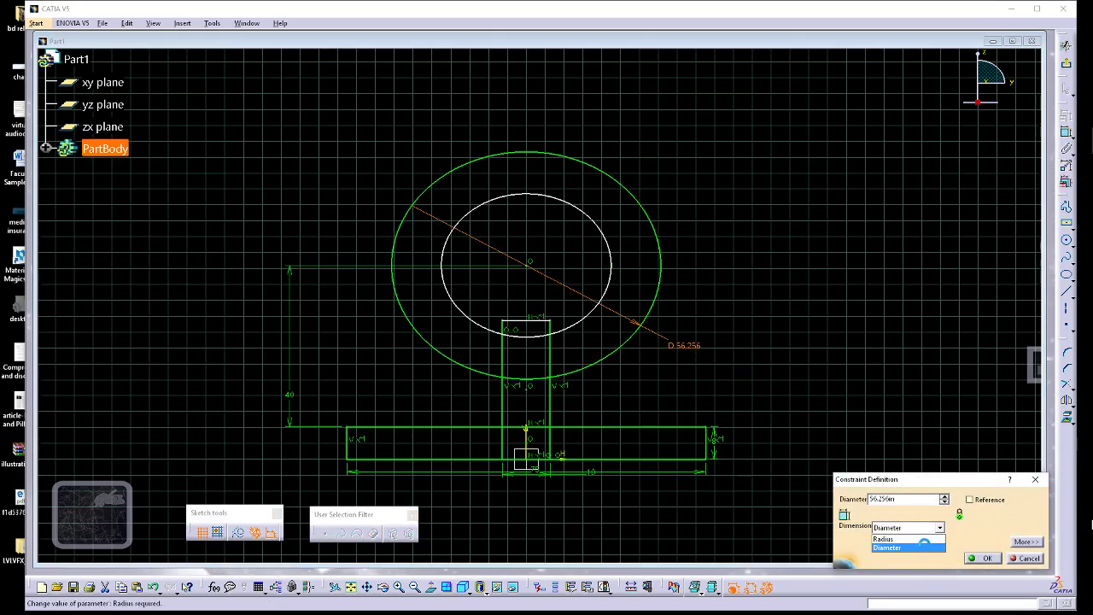
click(897, 544)
click(904, 498)
drag(904, 498, 856, 493)
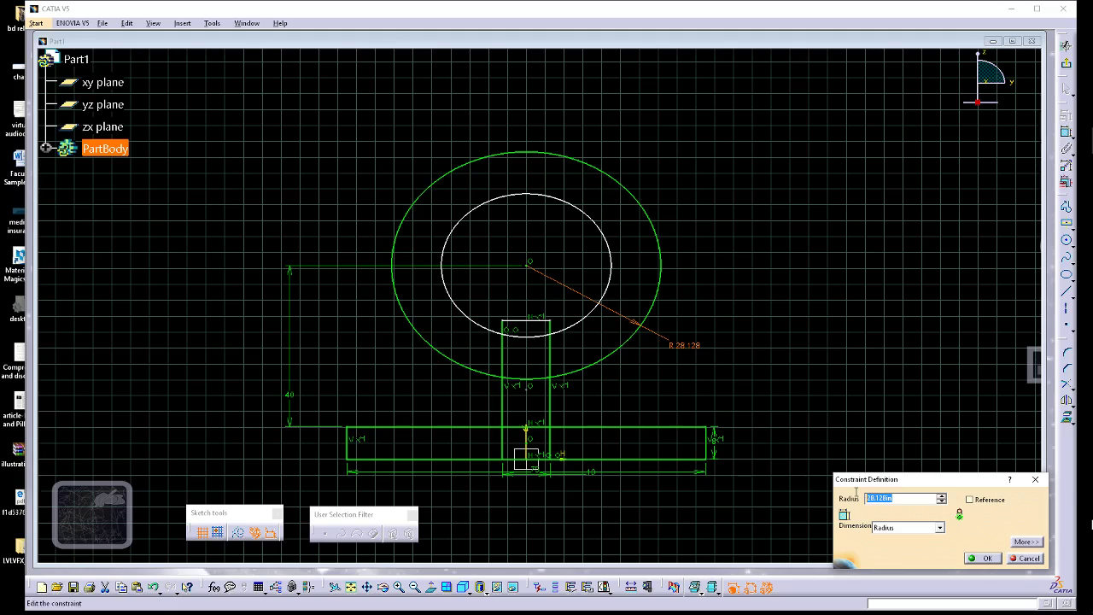
text(20)
key(Return)
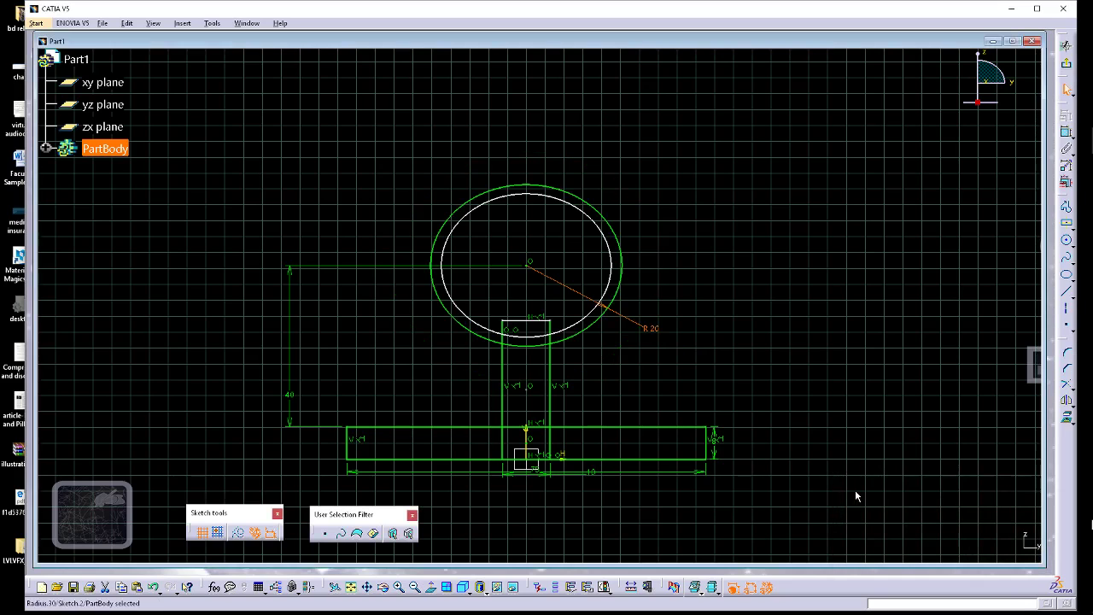
click(742, 362)
Dimension the inner circle's radius and set it to 12 in.
click(1066, 133)
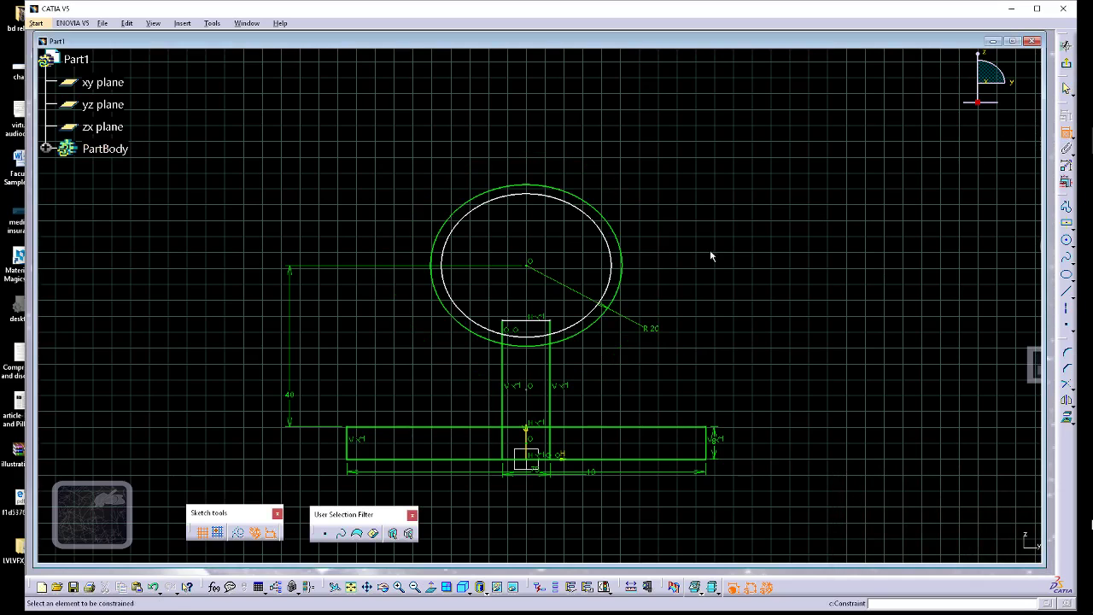
click(617, 287)
double_click(671, 299)
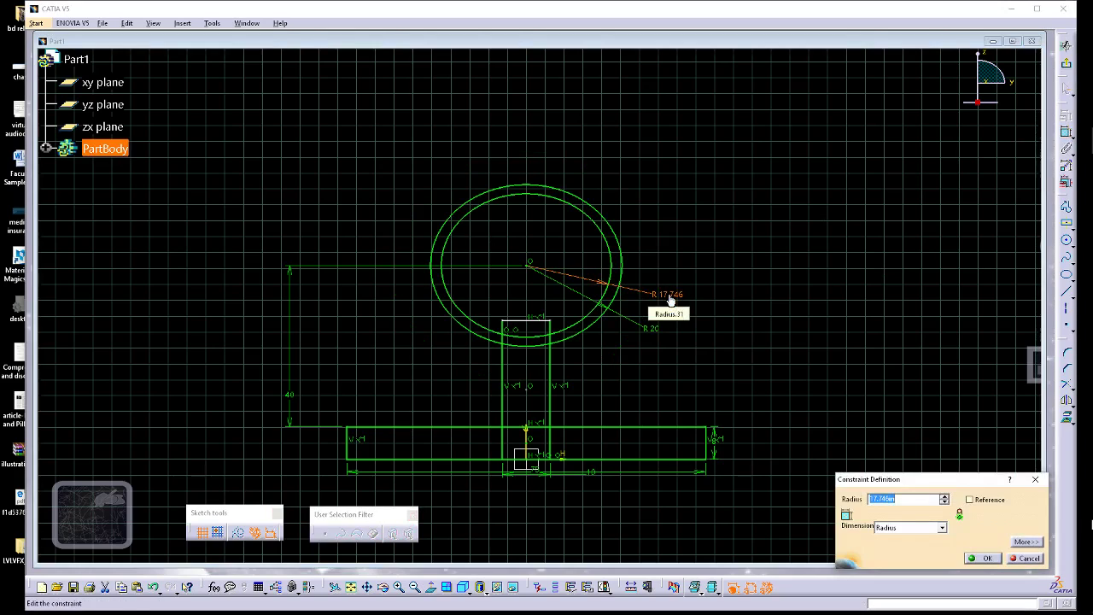
text(12)
key(Return)
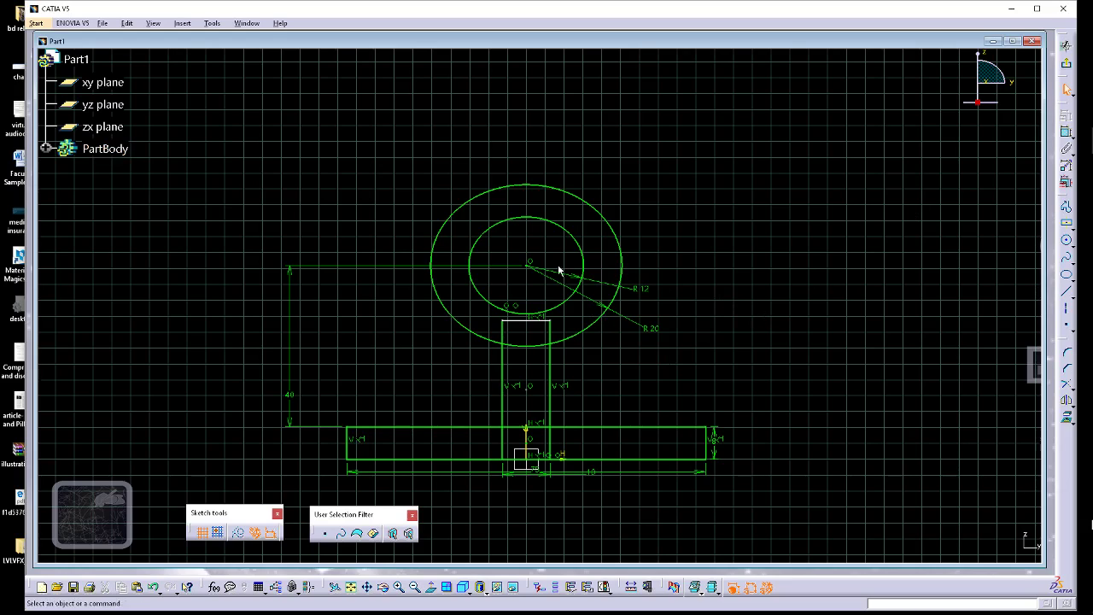
Draw a horizontal line through the circles' centre, extending past both sides of the outer circle.
click(1066, 293)
click(378, 266)
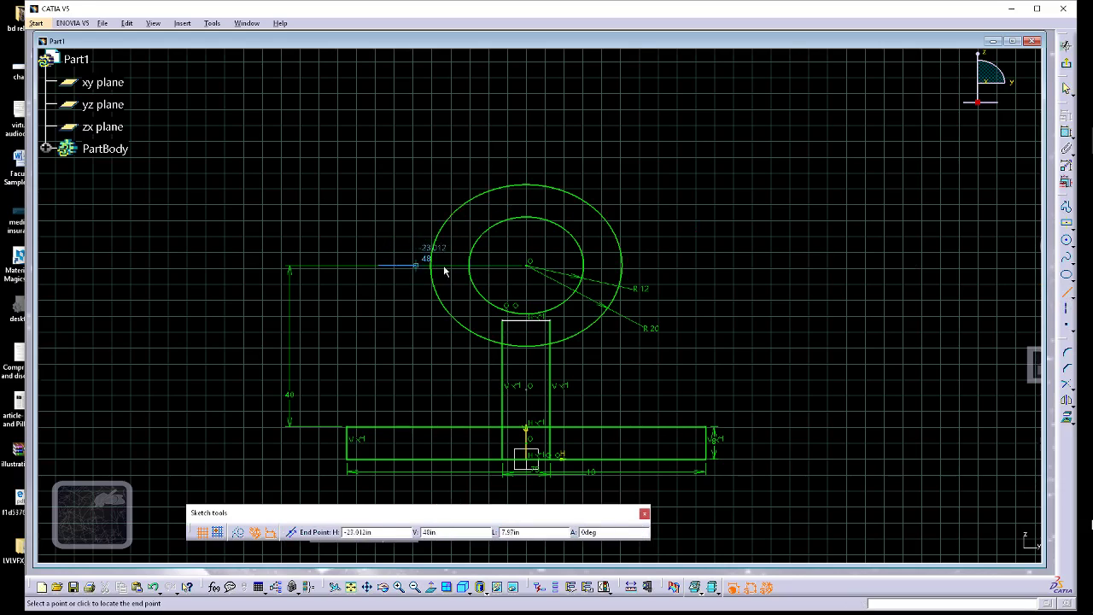
click(673, 269)
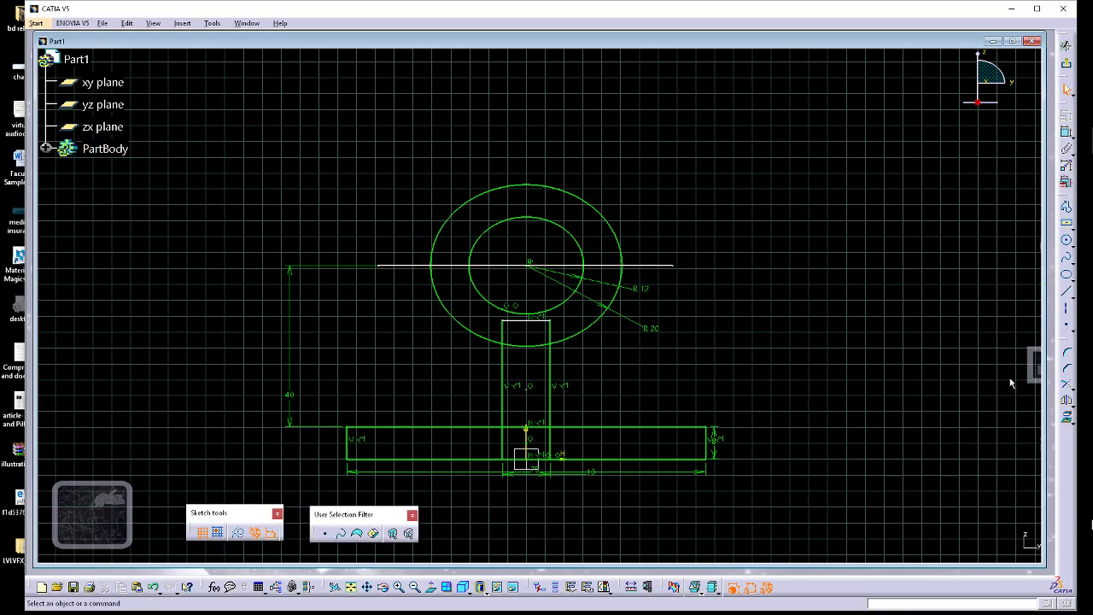
Quick-trim the upper halves of both circles and the horizontal line's portions outside the outer circle and inside the inner one.
click(1073, 389)
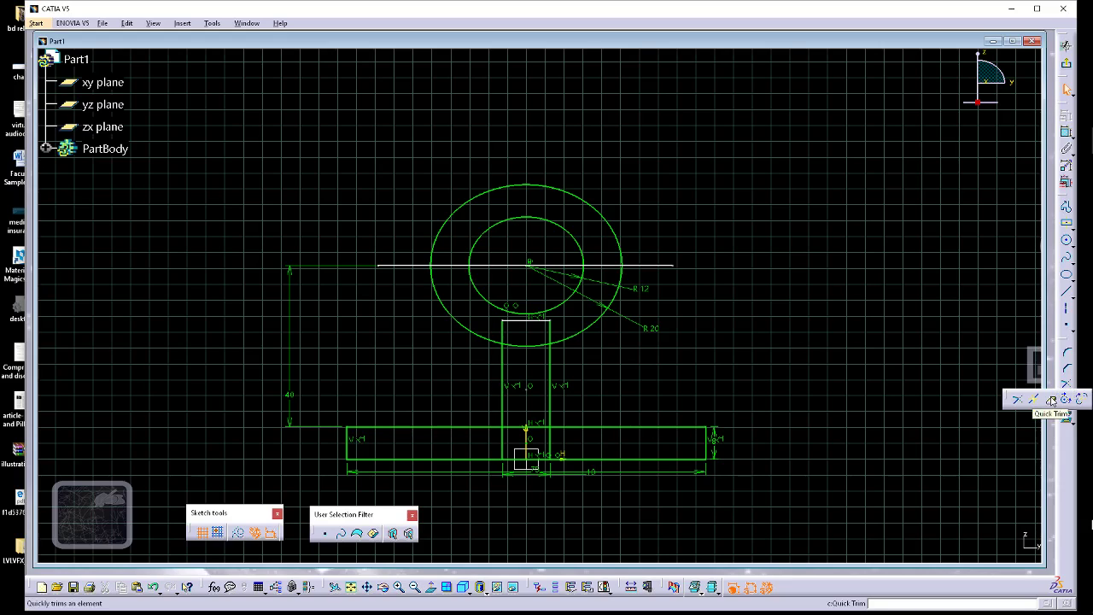
click(1053, 400)
click(556, 188)
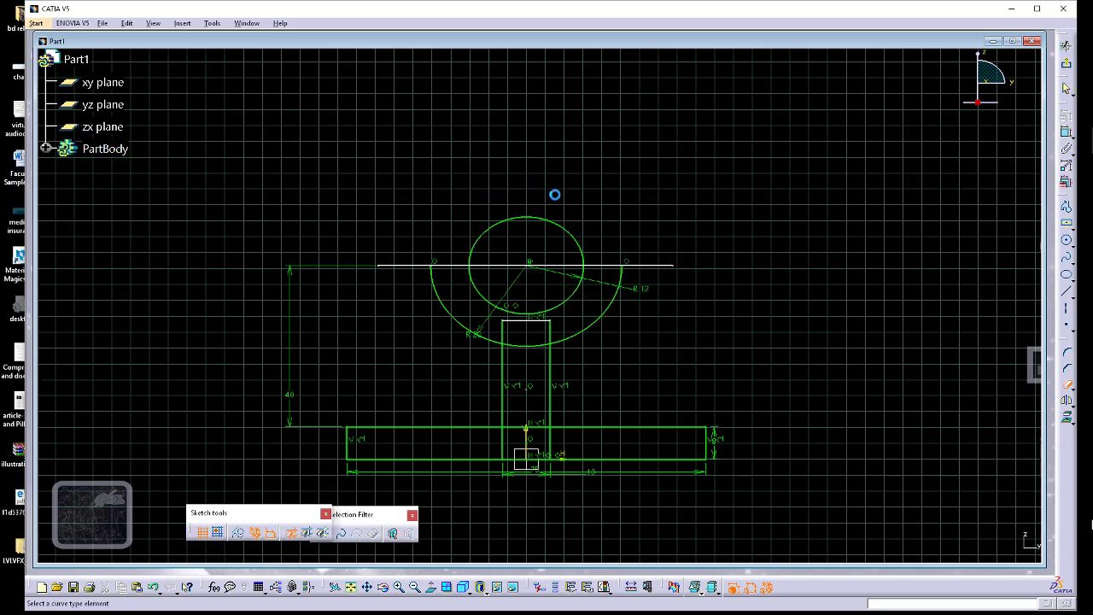
click(546, 223)
click(405, 266)
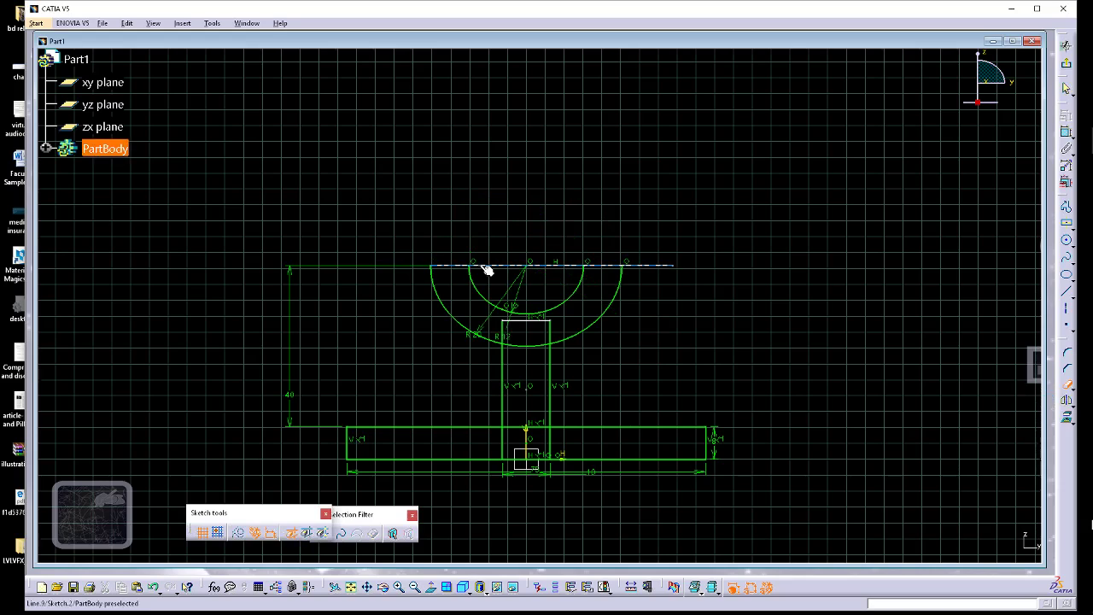
click(482, 265)
click(656, 266)
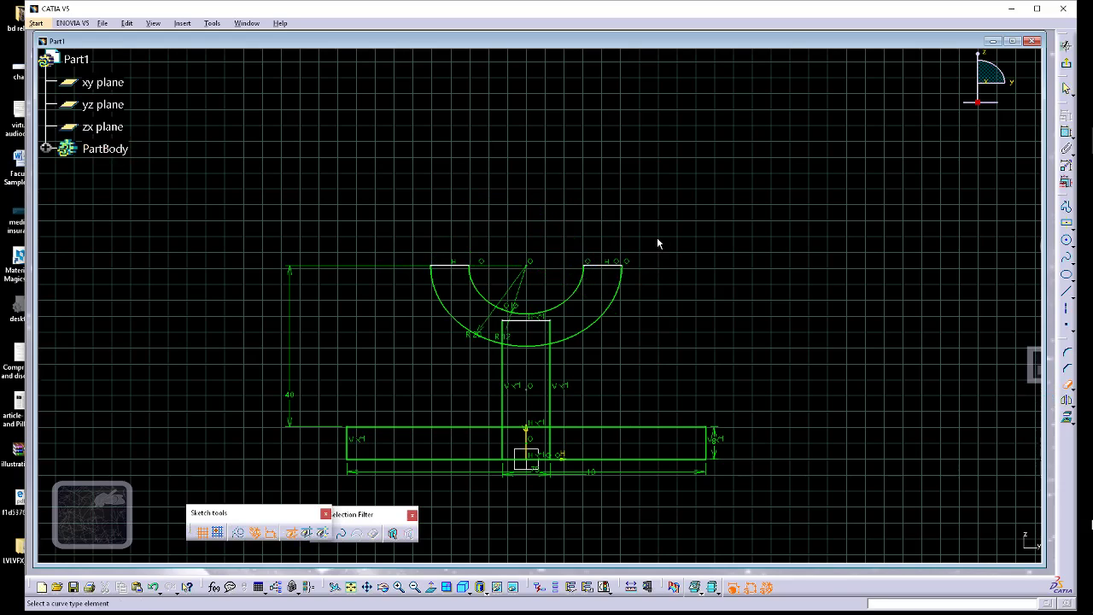
Trim away the upright's top edge and side ends inside the half ring, and the outer arc segment between the upright's sides.
click(553, 333)
click(527, 321)
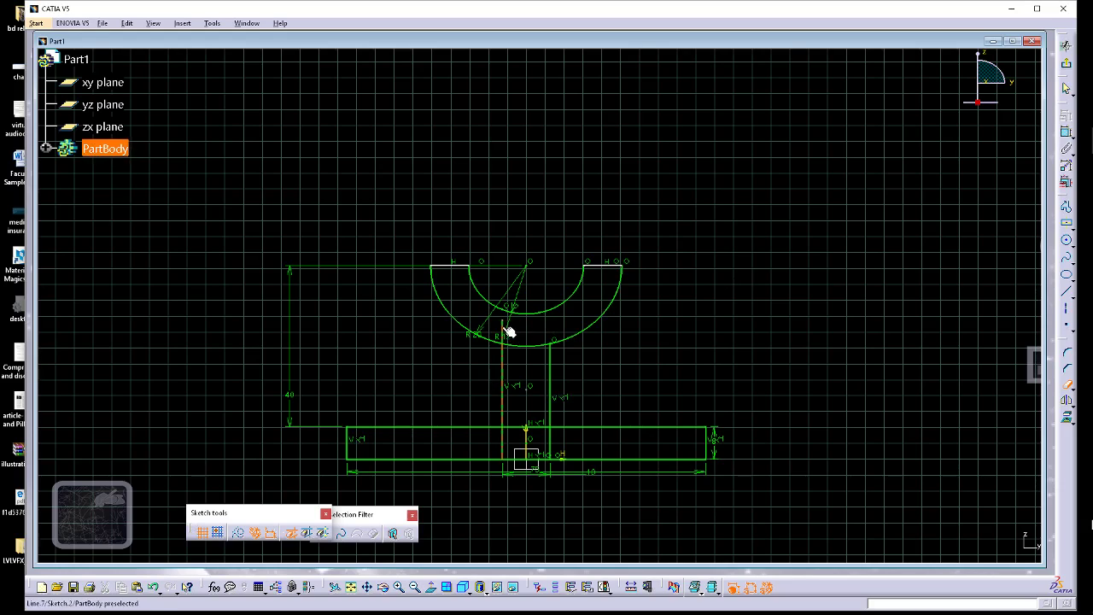
click(503, 328)
click(536, 346)
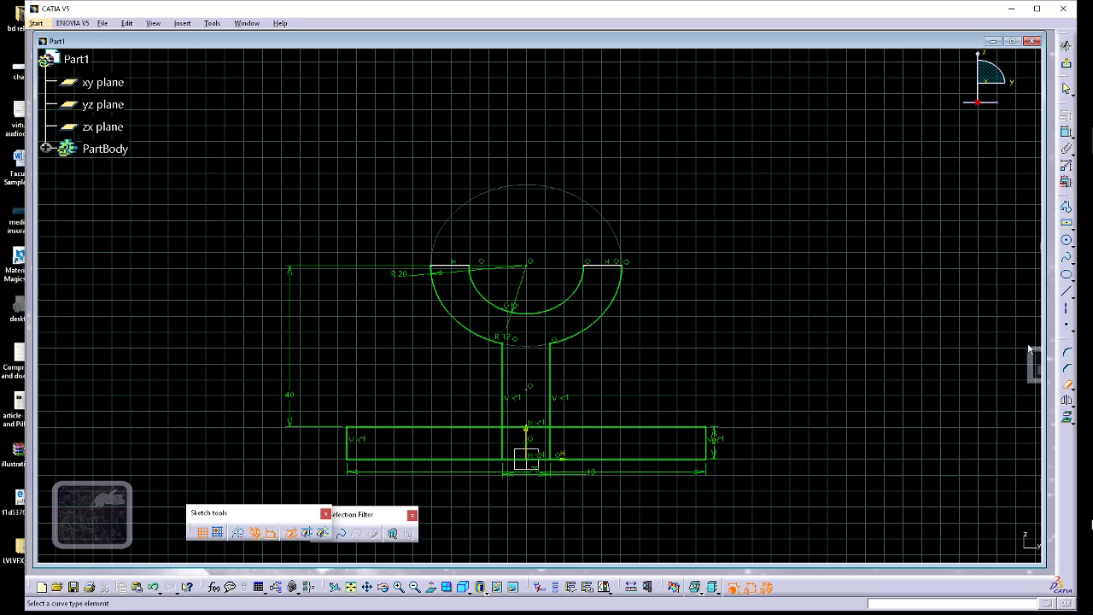
Draw a slanted line from the half ring's upper-left outer corner to the base rectangle's top-left corner.
click(1066, 292)
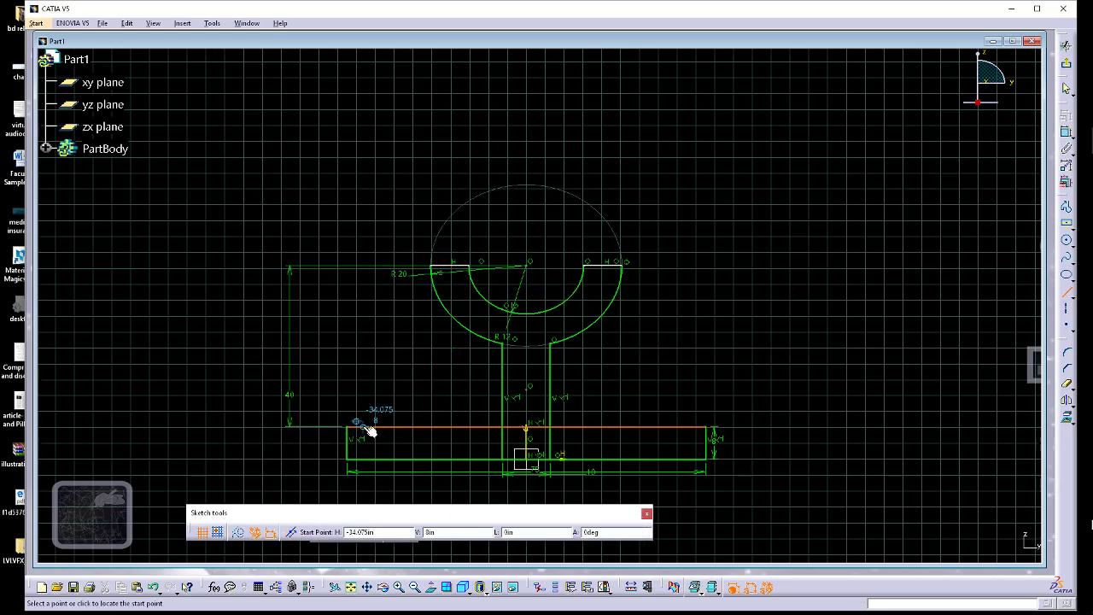
click(434, 270)
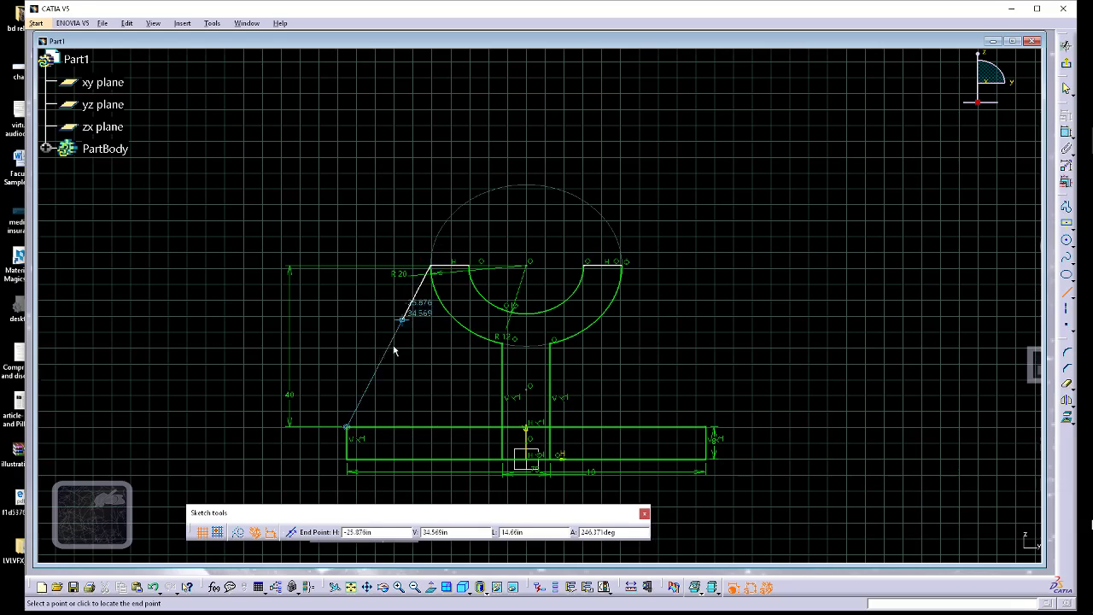
click(350, 424)
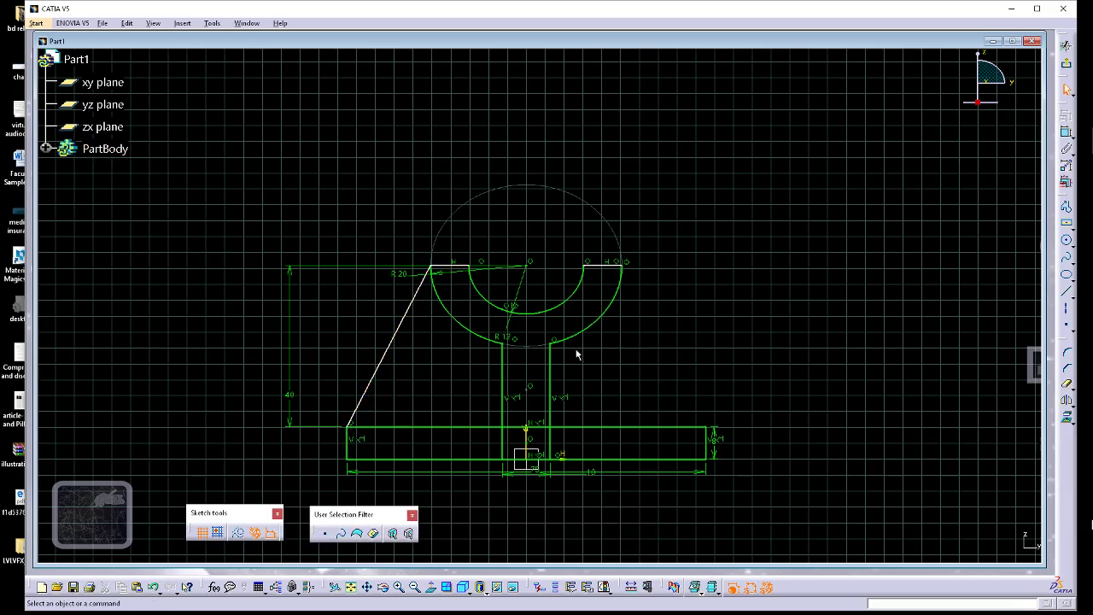
Mirror the slanted line about the vertical axis to connect the right side of the half ring to the base.
click(393, 345)
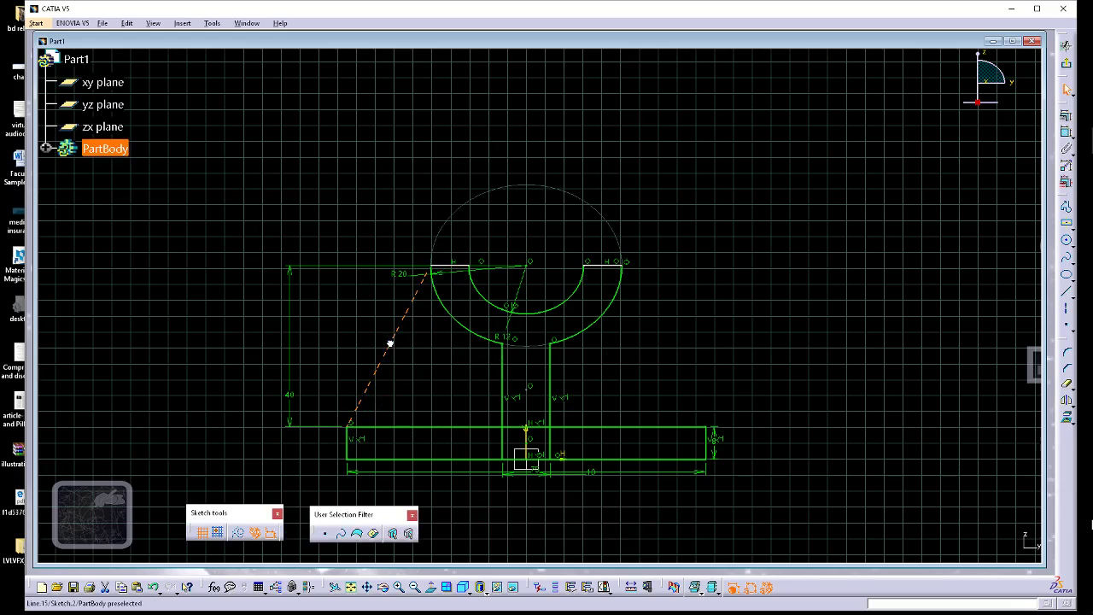
click(1068, 401)
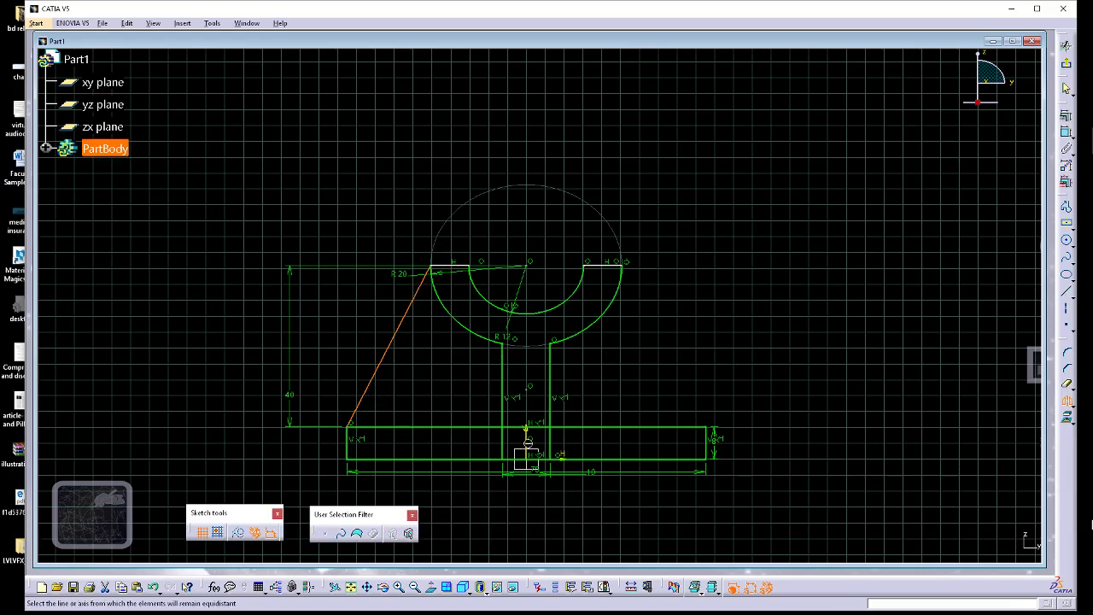
click(526, 430)
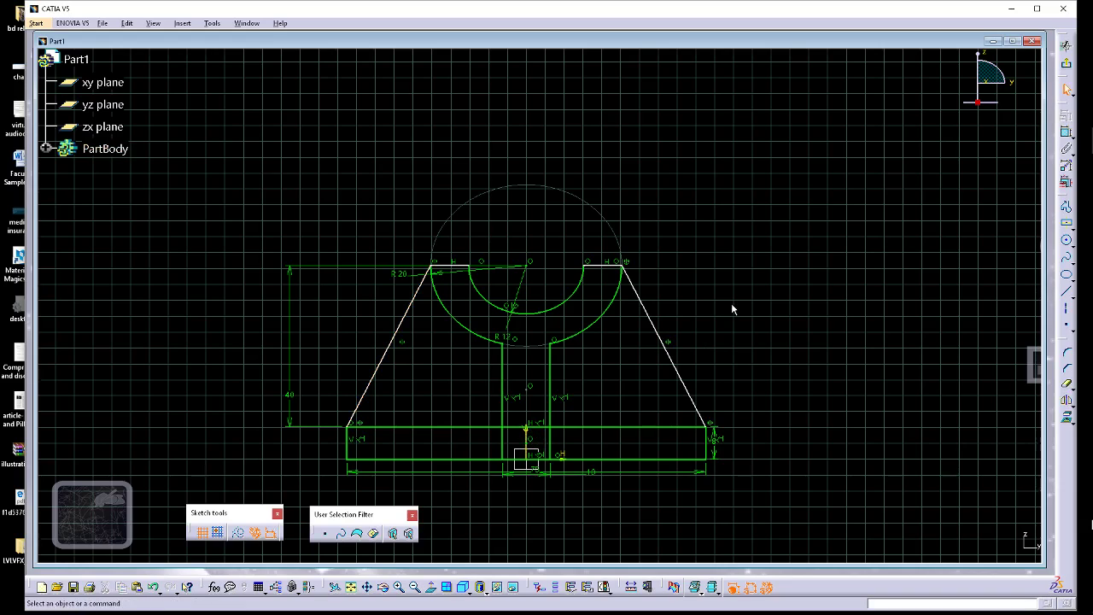
Hide the sketch grid and reposition the 40, 10, 75 and 8 in linear dimensions clear of the profile.
click(291, 398)
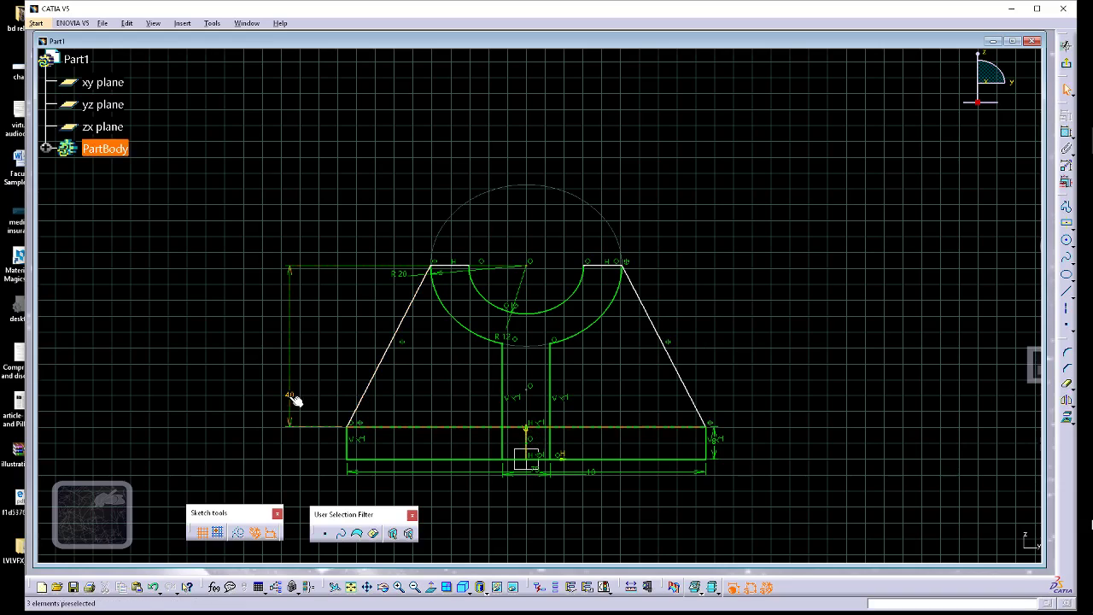
click(202, 533)
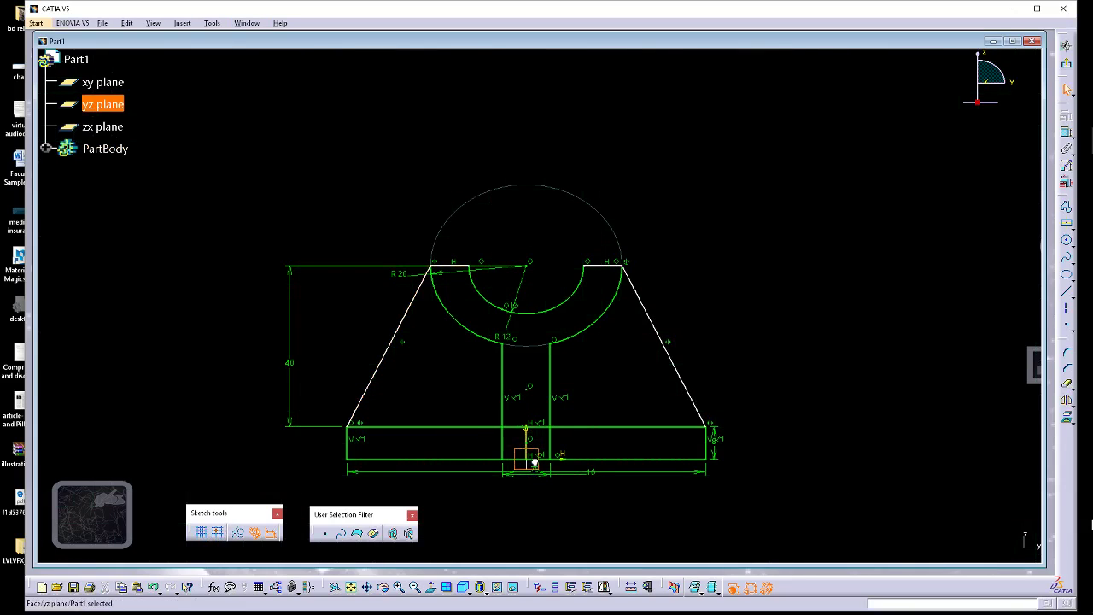
drag(590, 474, 532, 488)
drag(599, 475, 533, 515)
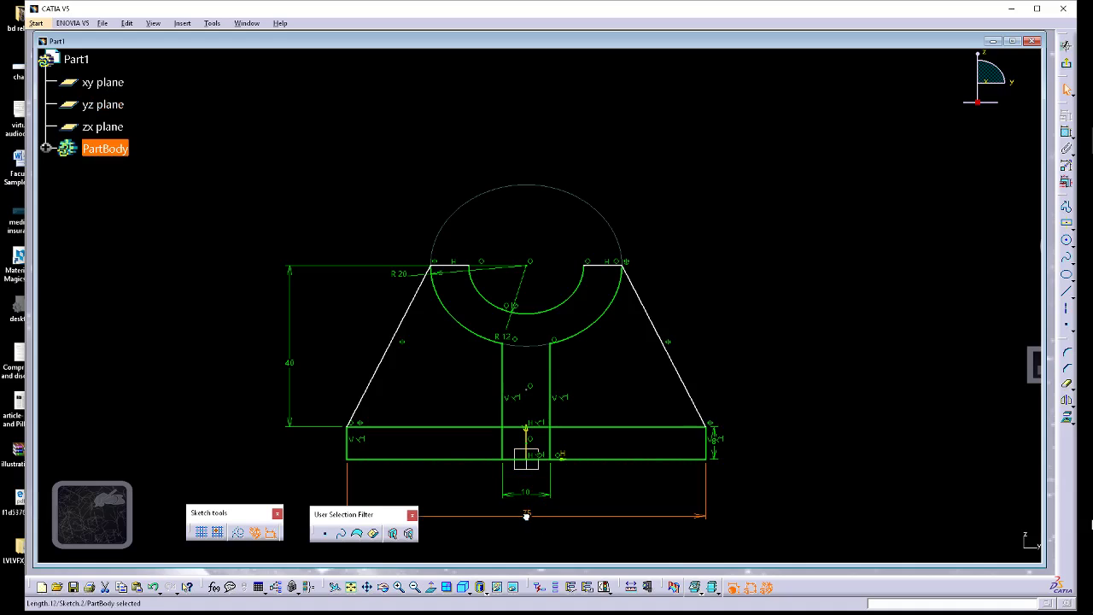
middle_drag(513, 415, 546, 381)
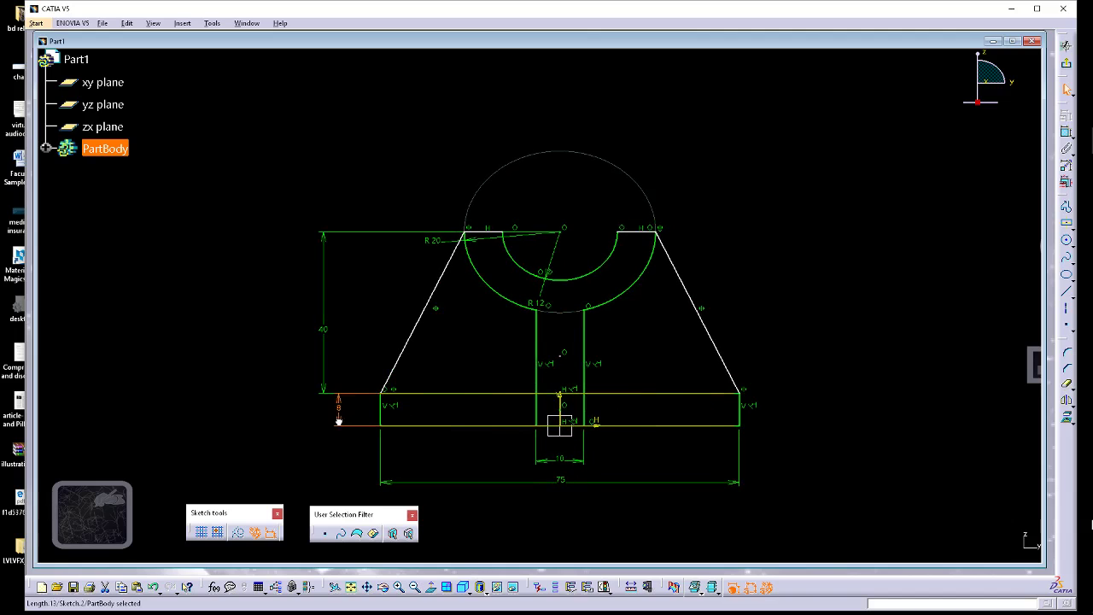
drag(339, 421, 323, 420)
click(357, 301)
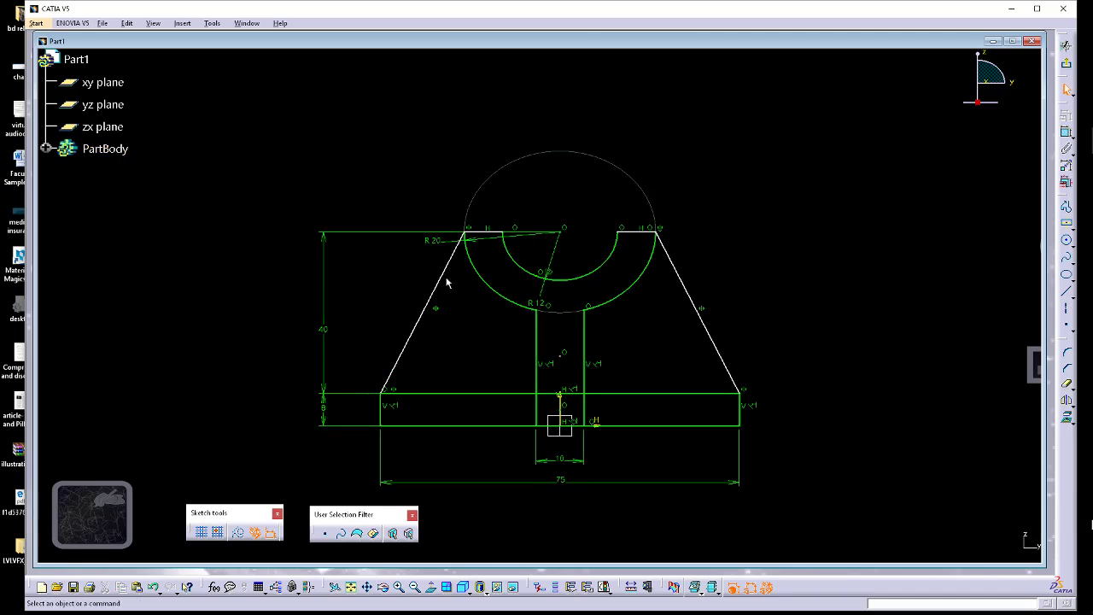
Move the R 20 and R 12 radius dimensions to the open area between the half ring and the left slanted line.
drag(471, 239, 467, 315)
click(504, 332)
drag(547, 295, 460, 295)
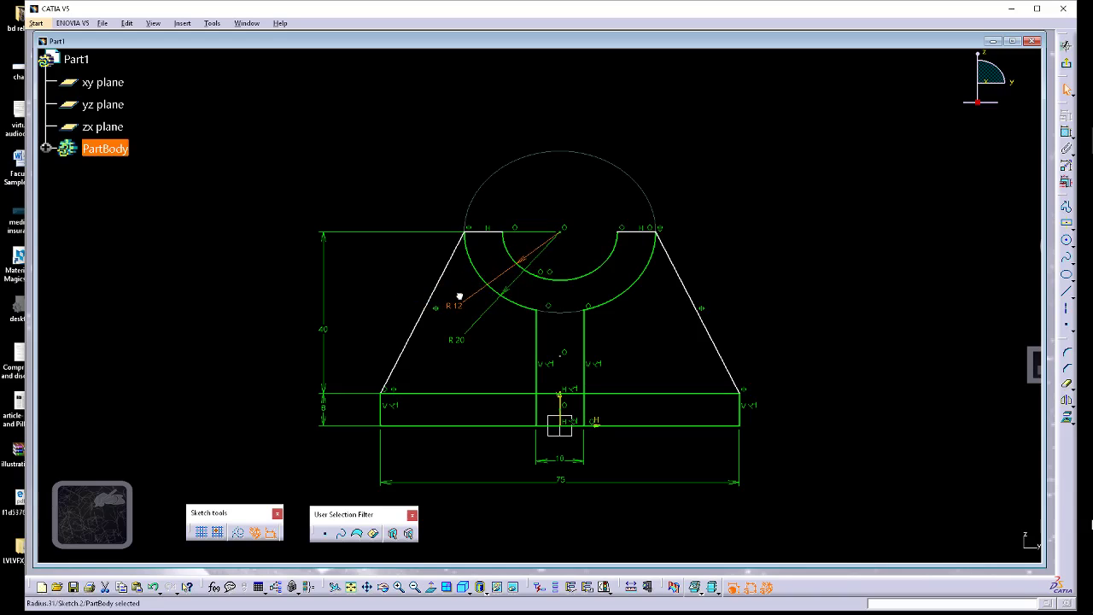
click(436, 141)
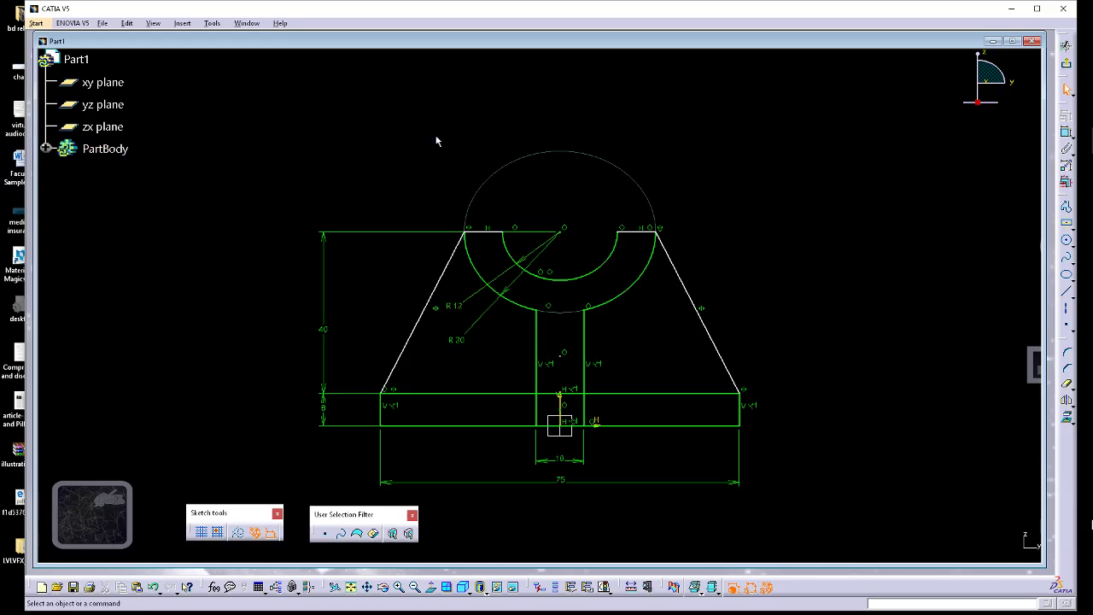
Quick-trim the upright's two side-line segments inside the base rectangle and exit the sketch.
click(1067, 383)
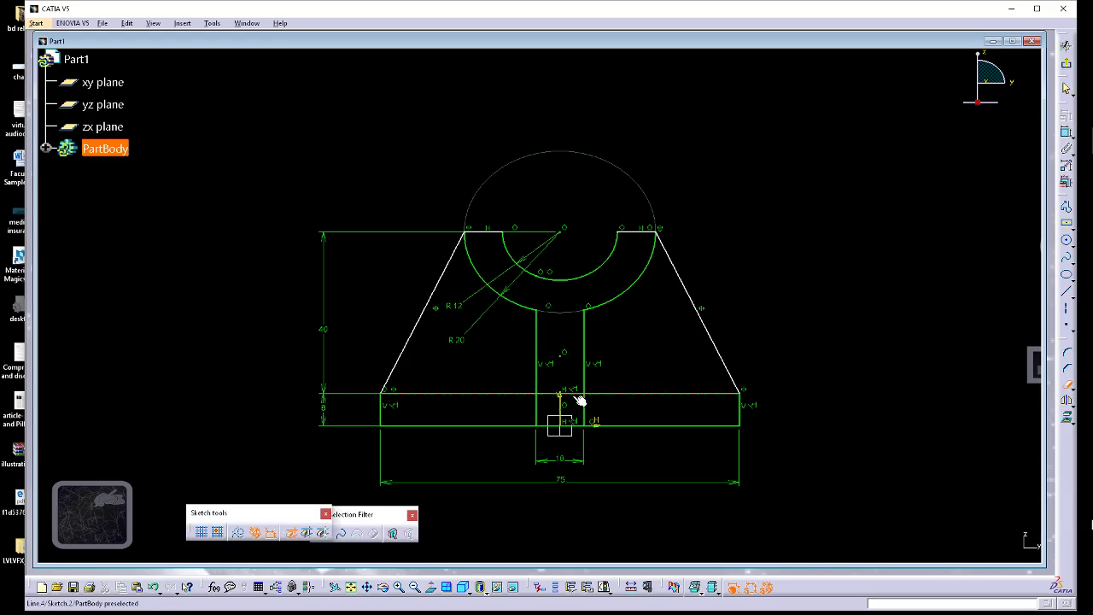
click(535, 418)
click(584, 414)
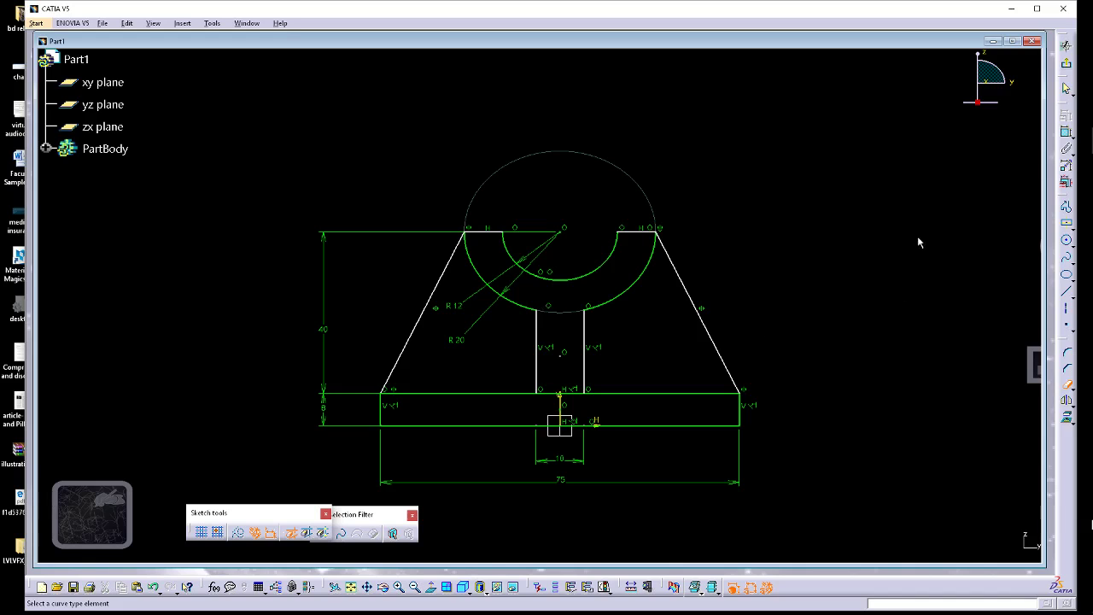
click(1066, 63)
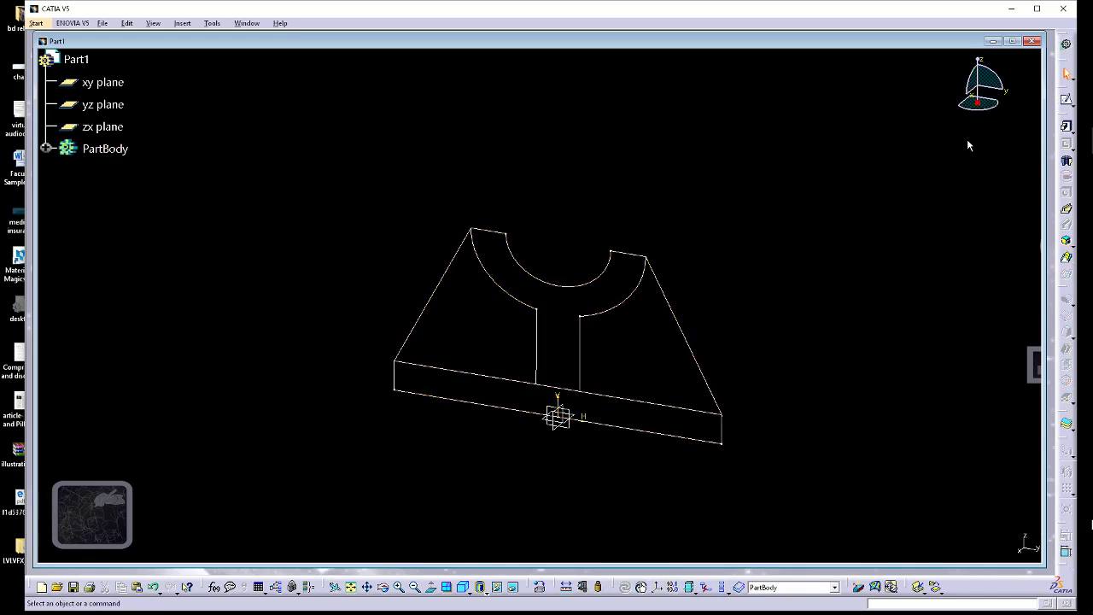
Start a sketch on the yz plane and project both ring arcs, the ring's left end line, the upright's sides and the base's top line.
click(1066, 100)
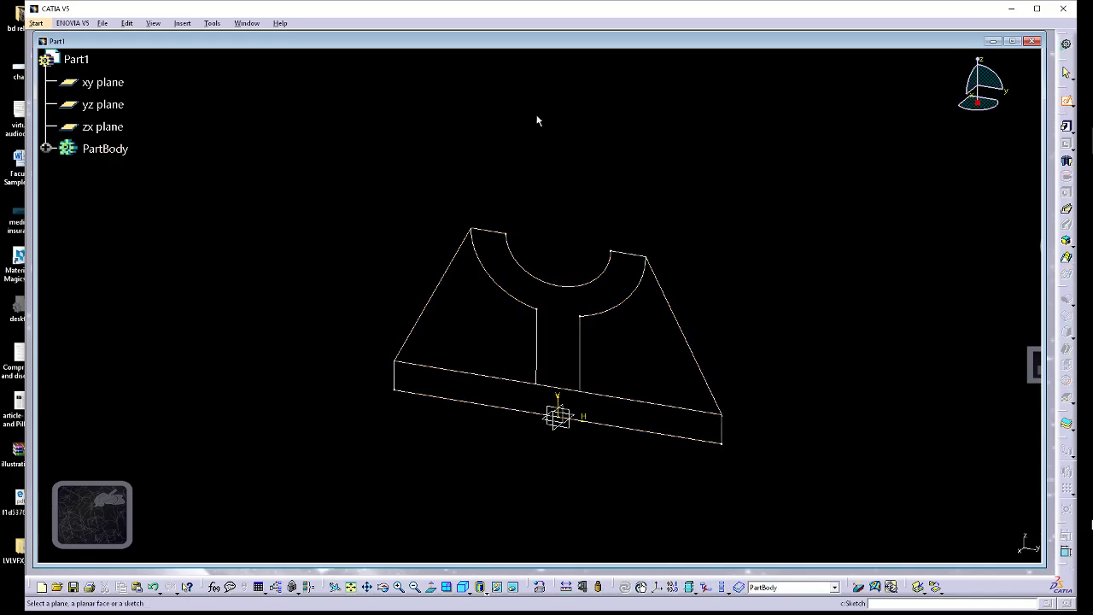
click(115, 104)
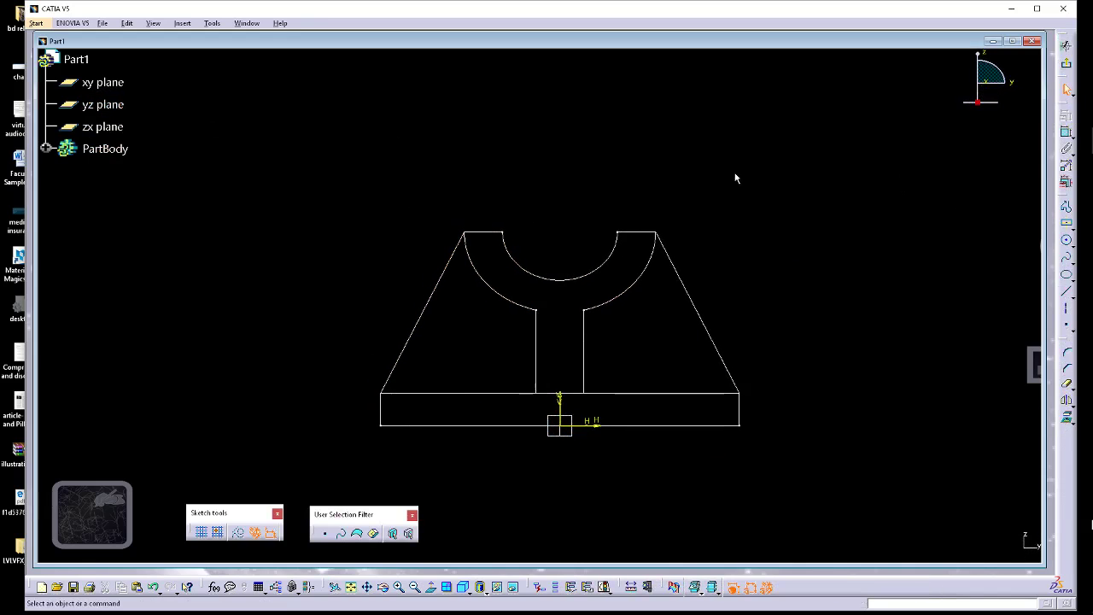
click(630, 293)
ctrl+click(597, 275)
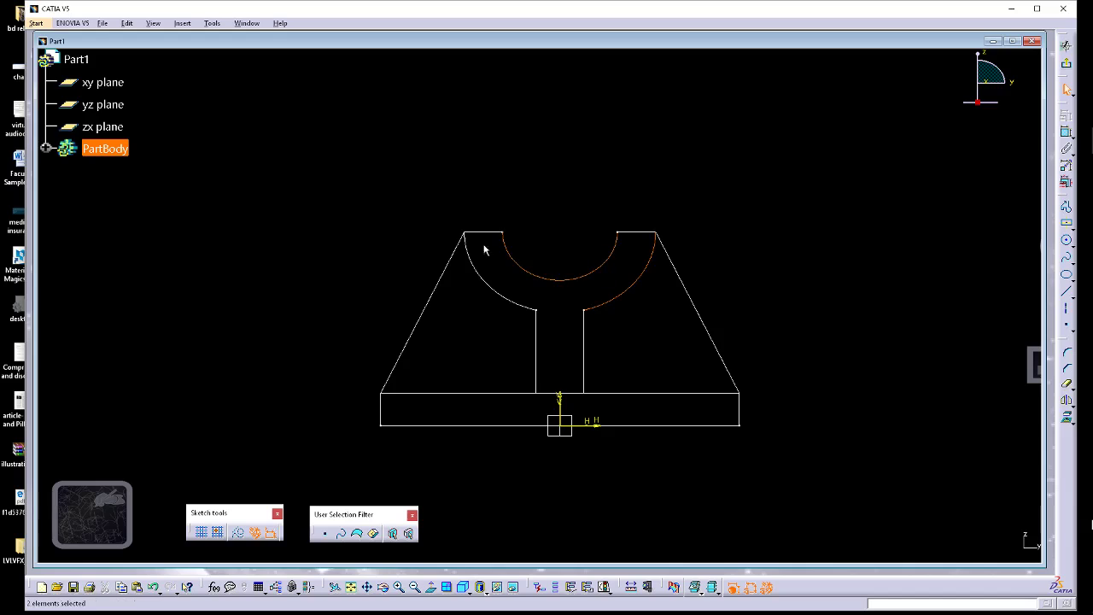
ctrl+click(478, 231)
ctrl+click(476, 264)
ctrl+click(535, 346)
ctrl+click(583, 345)
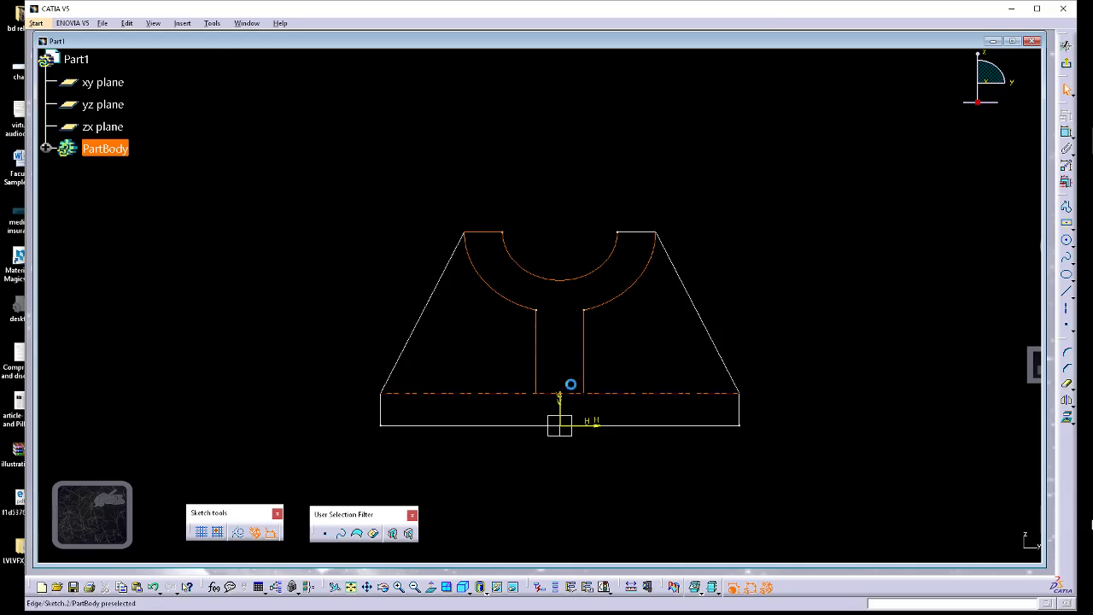
ctrl+click(570, 385)
click(184, 24)
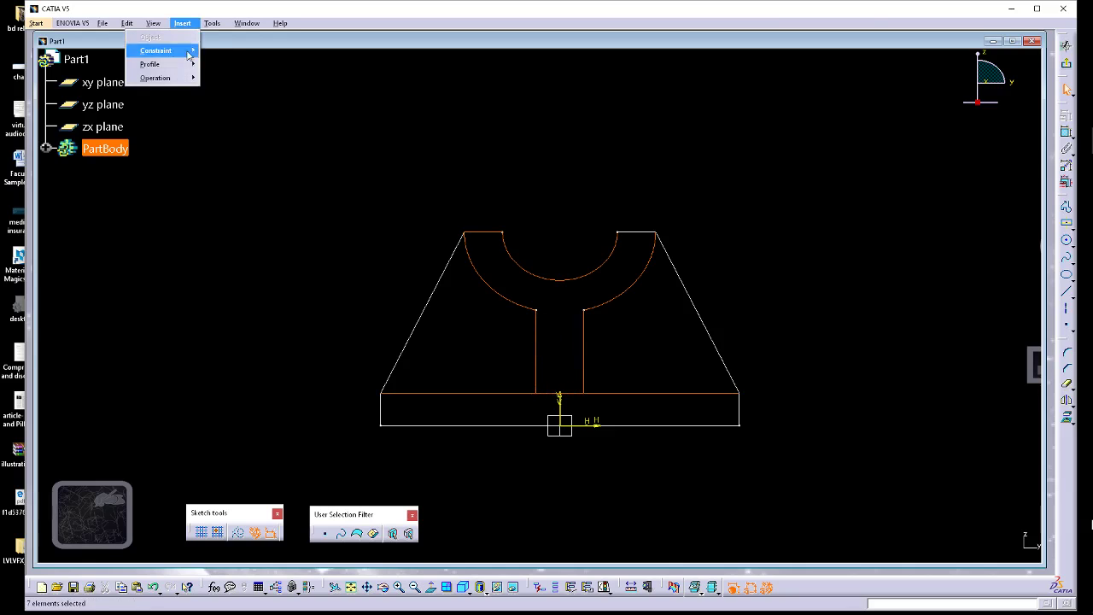
mouse_move(171, 77)
mouse_move(112, 134)
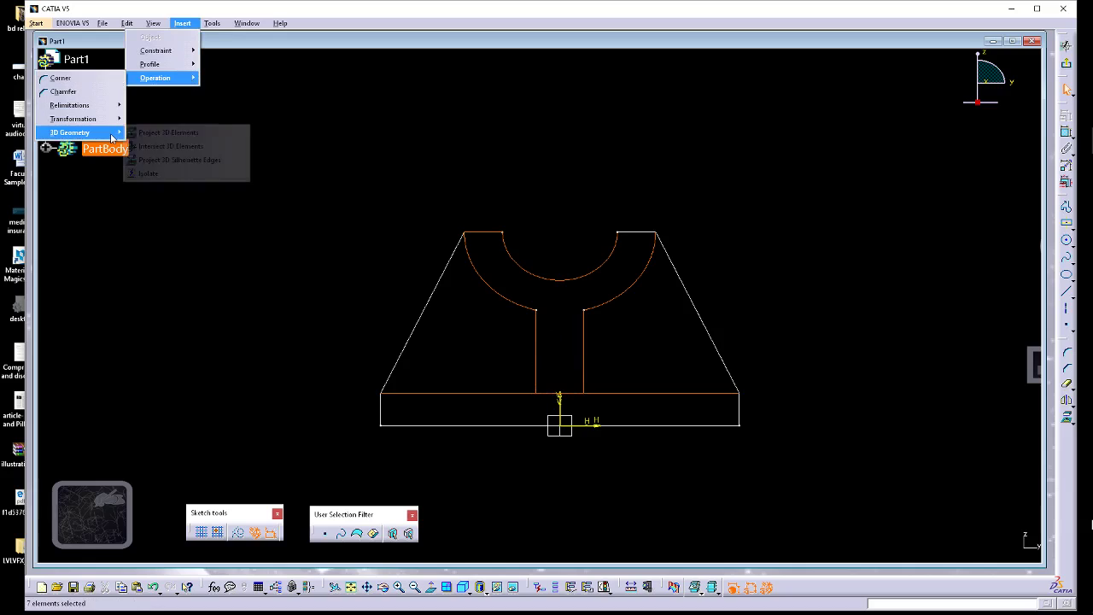
click(167, 132)
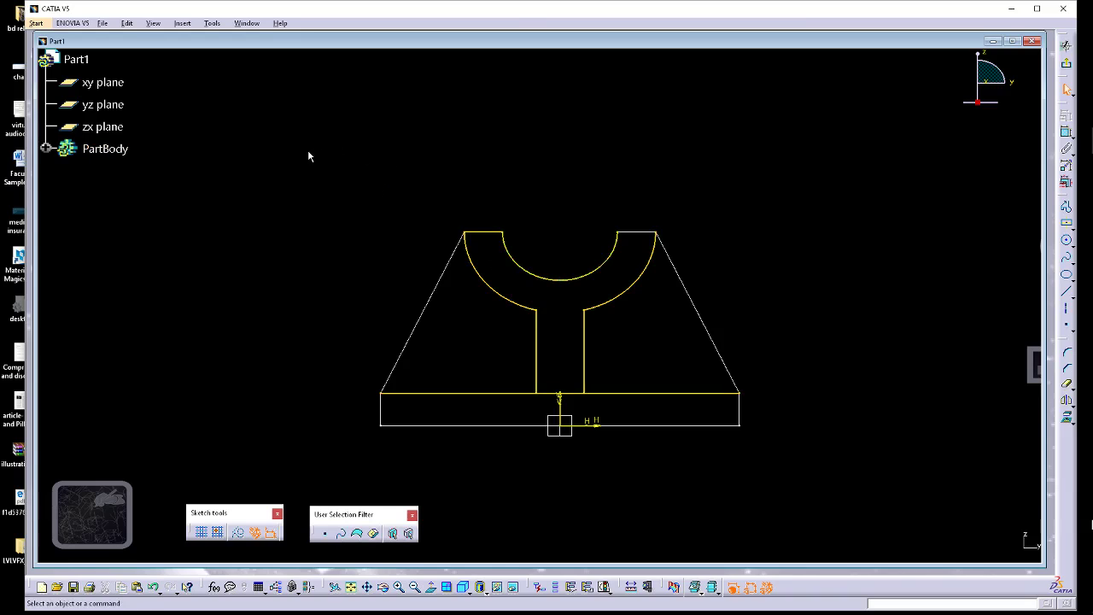
Isolate all the projected curves so they no longer depend on the original sketch.
drag(320, 157, 807, 457)
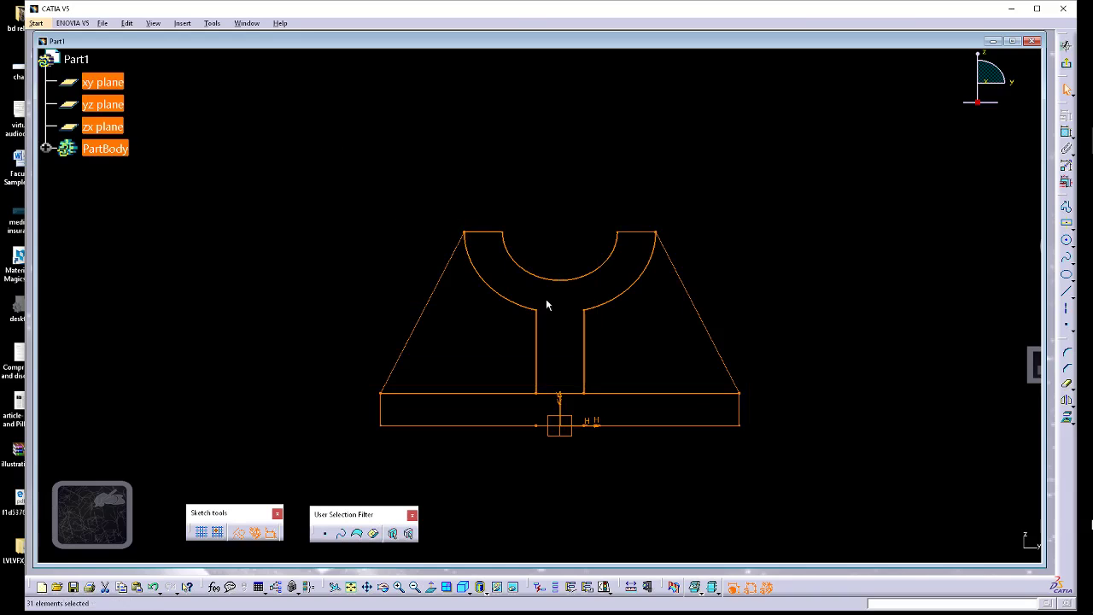
click(186, 23)
mouse_move(170, 78)
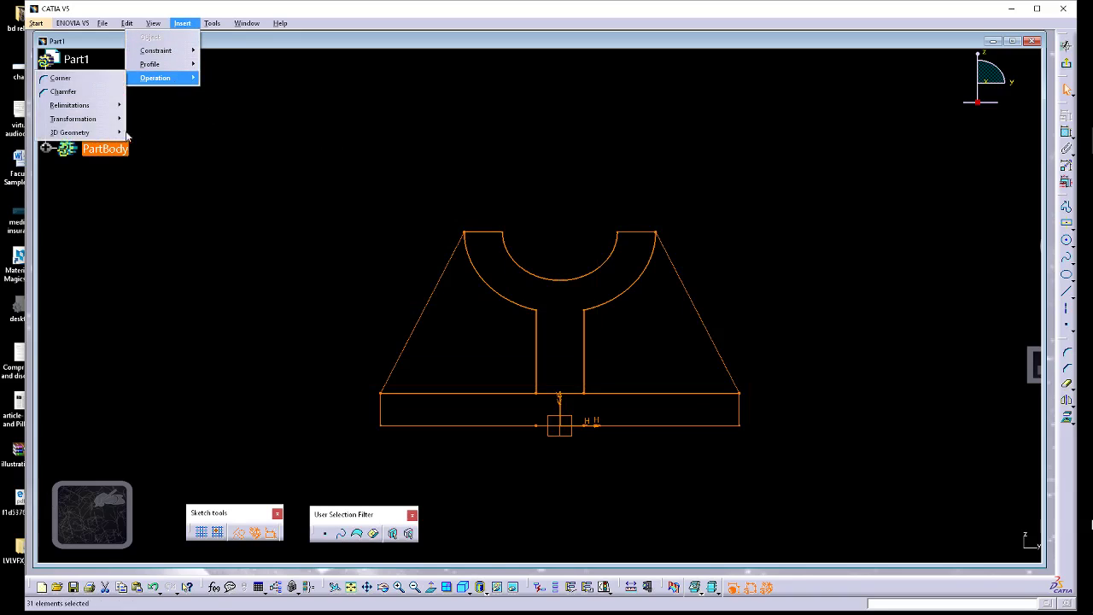
mouse_move(85, 130)
click(170, 173)
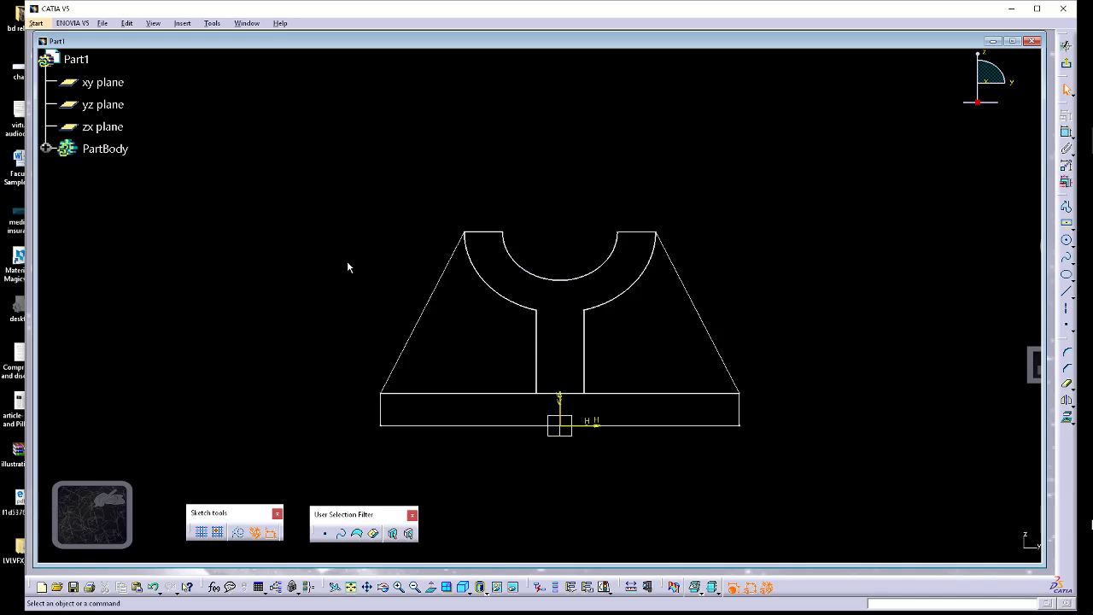
Expand PartBody, check which geometry belongs to Sketch.2 and Sketch.3, and hide Sketch.2.
middle_drag(347, 268, 370, 196)
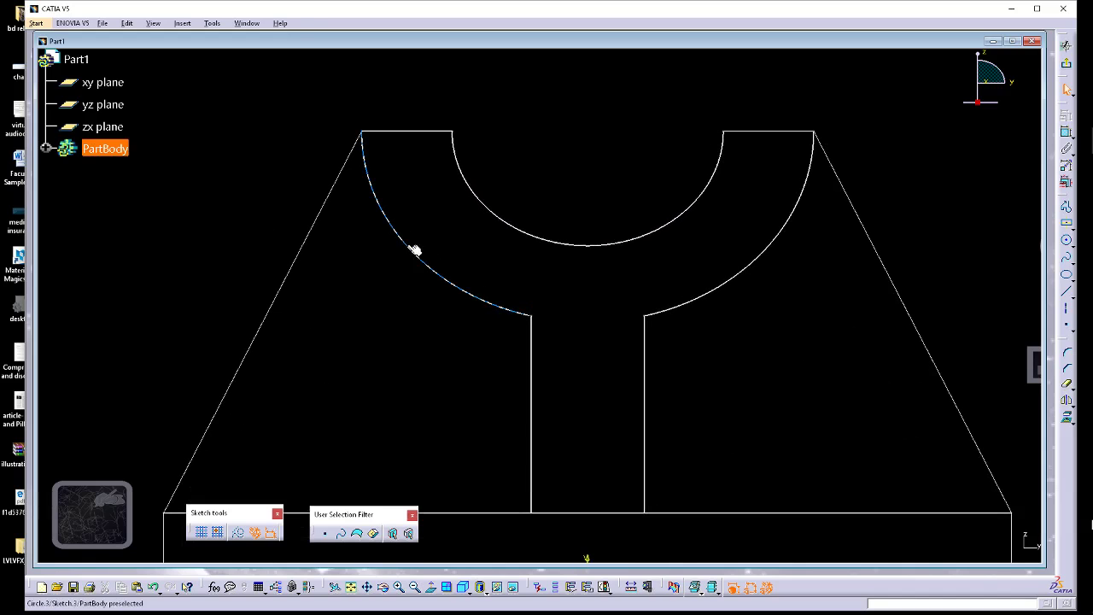
middle_drag(333, 154, 366, 192)
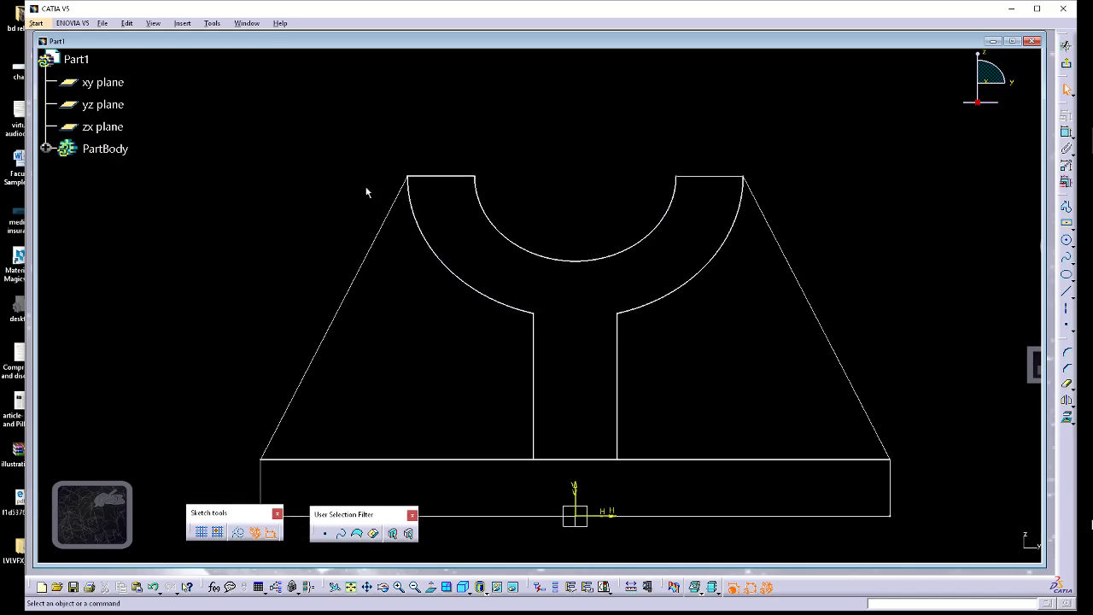
click(46, 150)
middle_drag(207, 181, 245, 164)
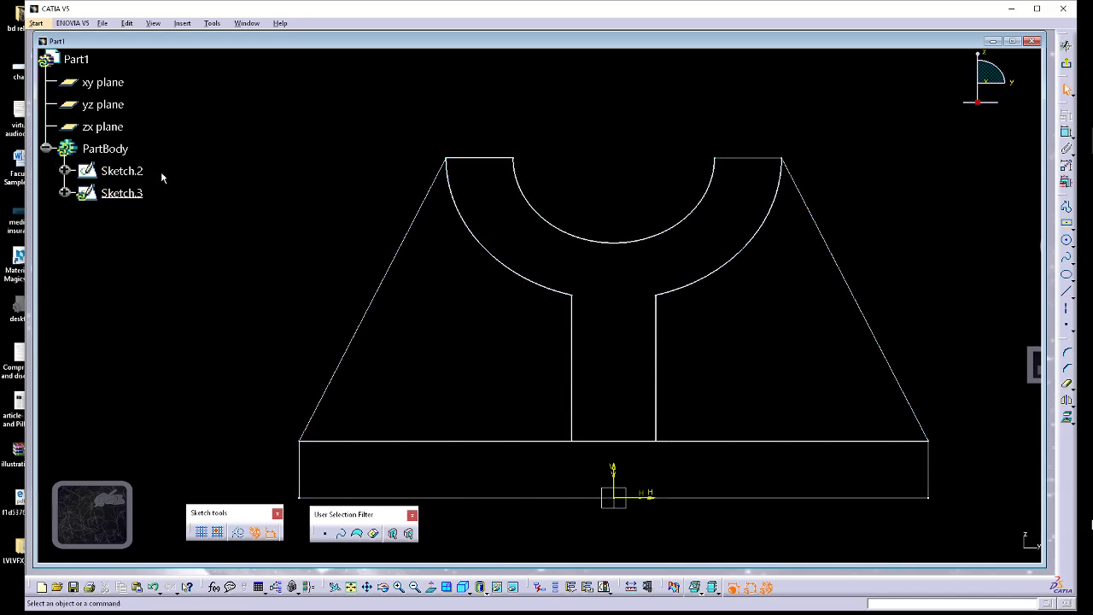
click(145, 174)
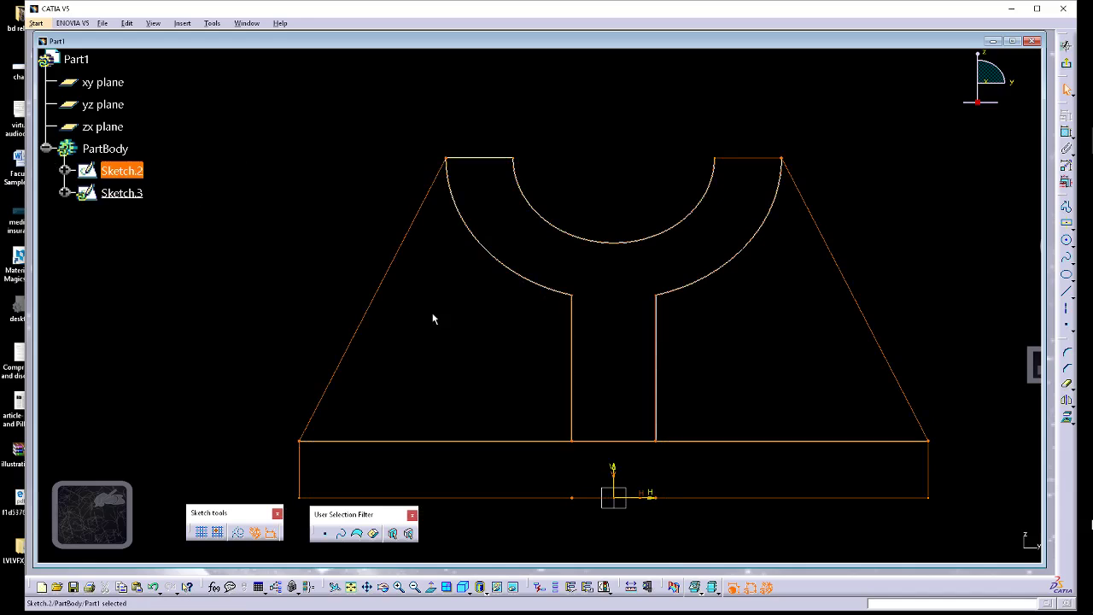
click(127, 194)
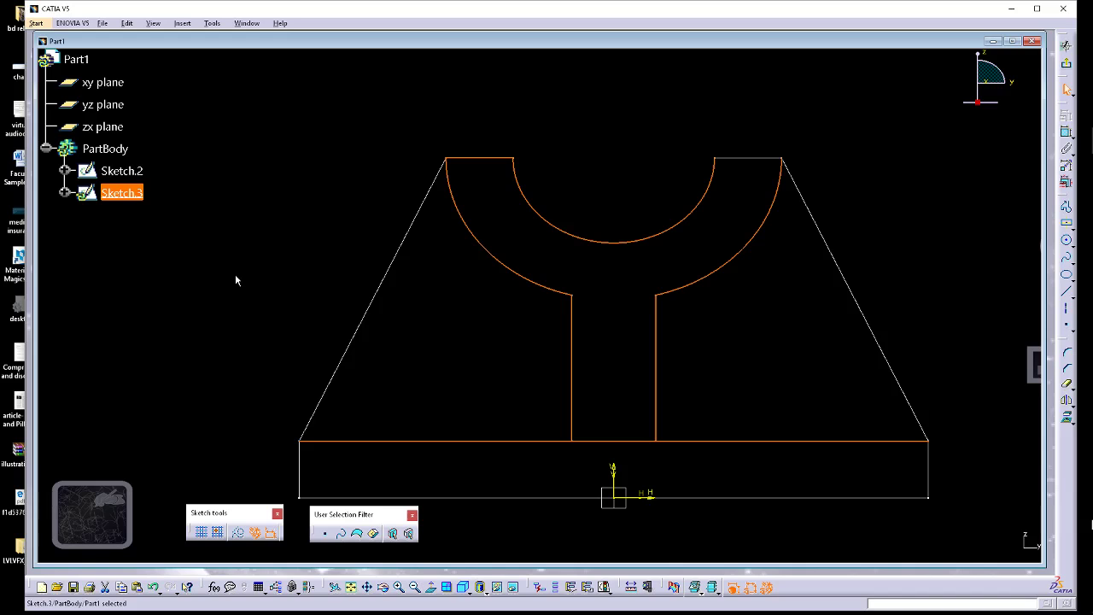
click(236, 276)
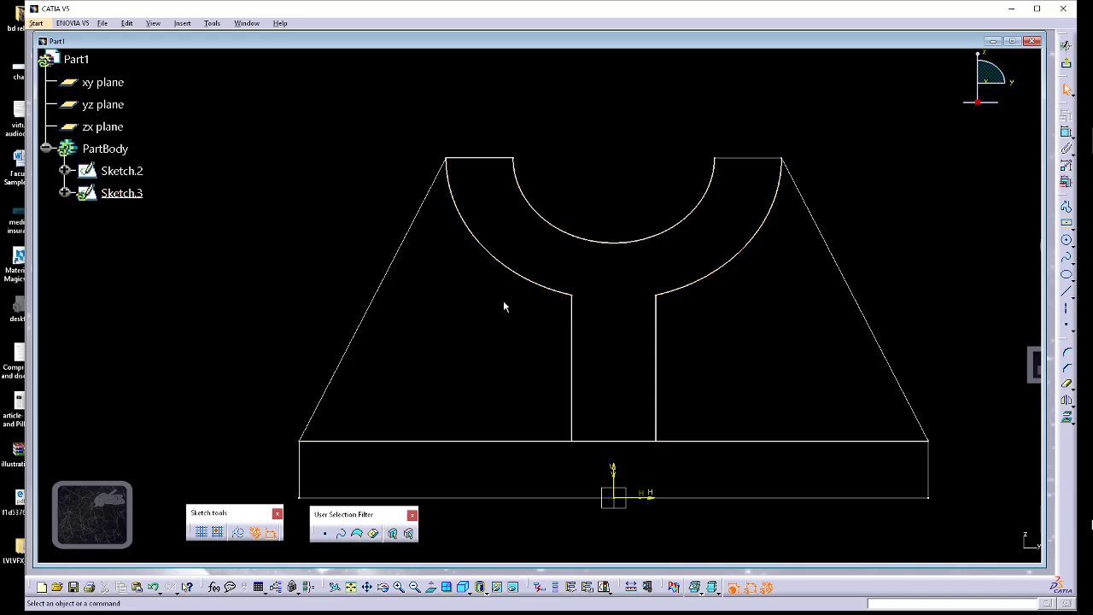
right_click(135, 172)
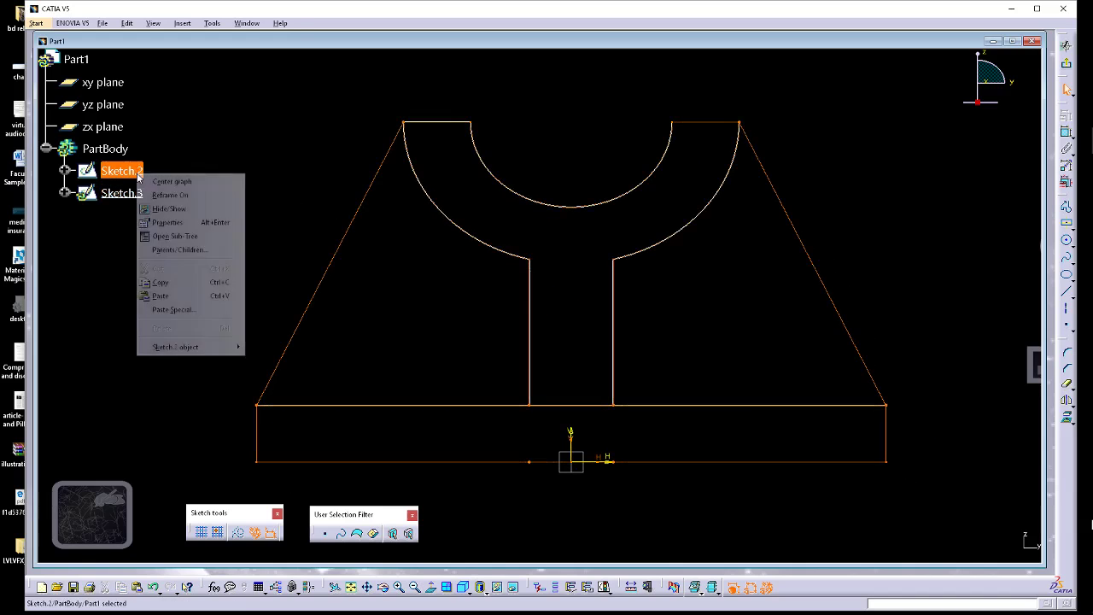
click(167, 211)
middle_drag(520, 234, 493, 281)
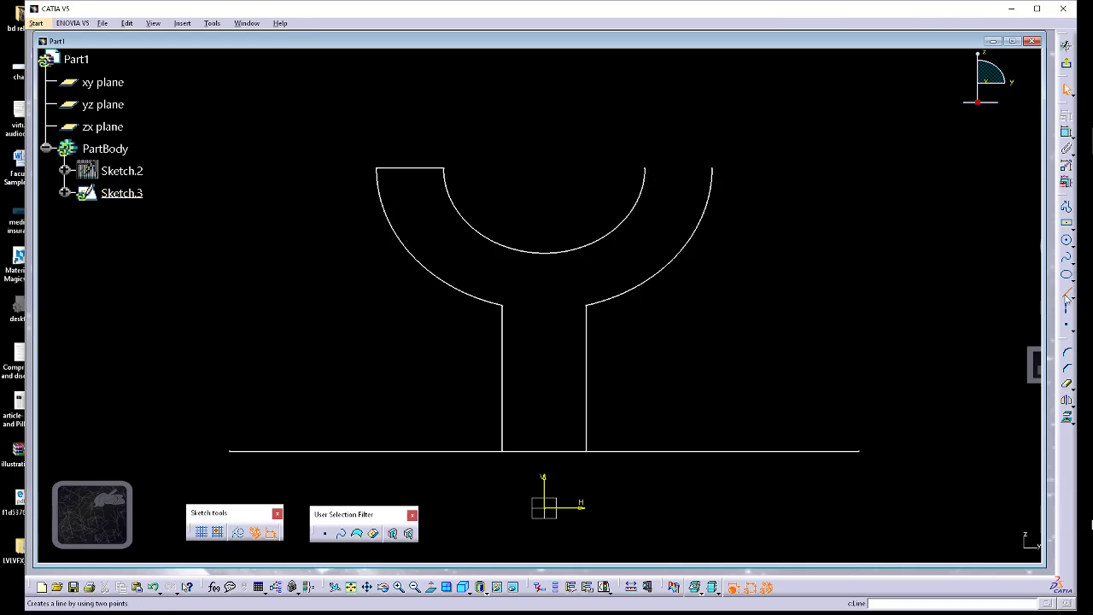
Draw a horizontal line closing the open right end of the half ring between its inner and outer arcs.
click(1066, 290)
click(644, 169)
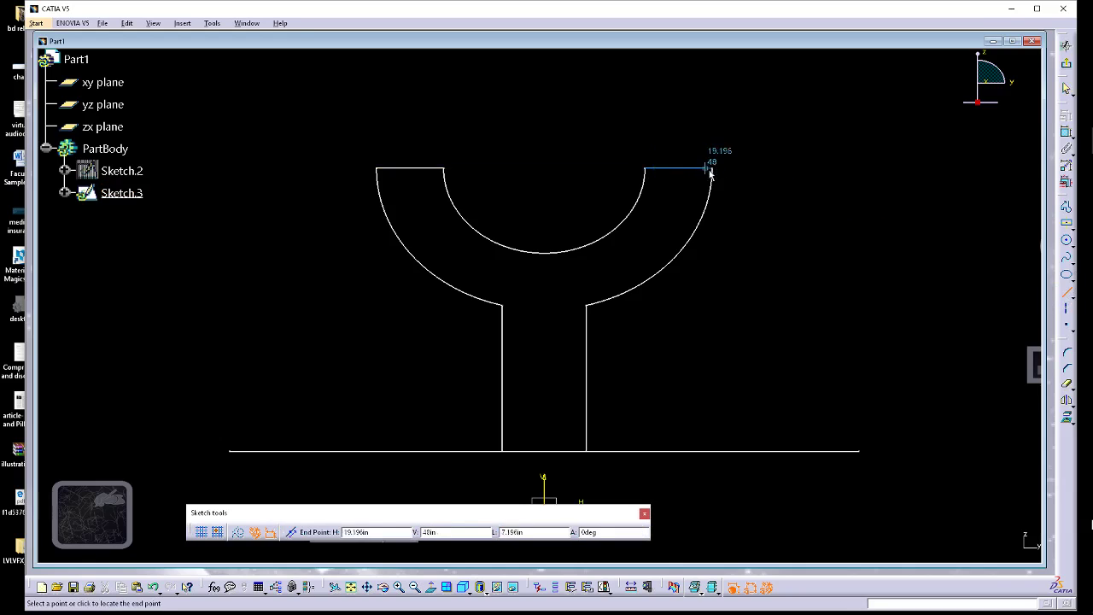
click(713, 168)
Quick-trim the bottom line on both sides of the upright, keeping only the segment between its two side lines.
click(714, 444)
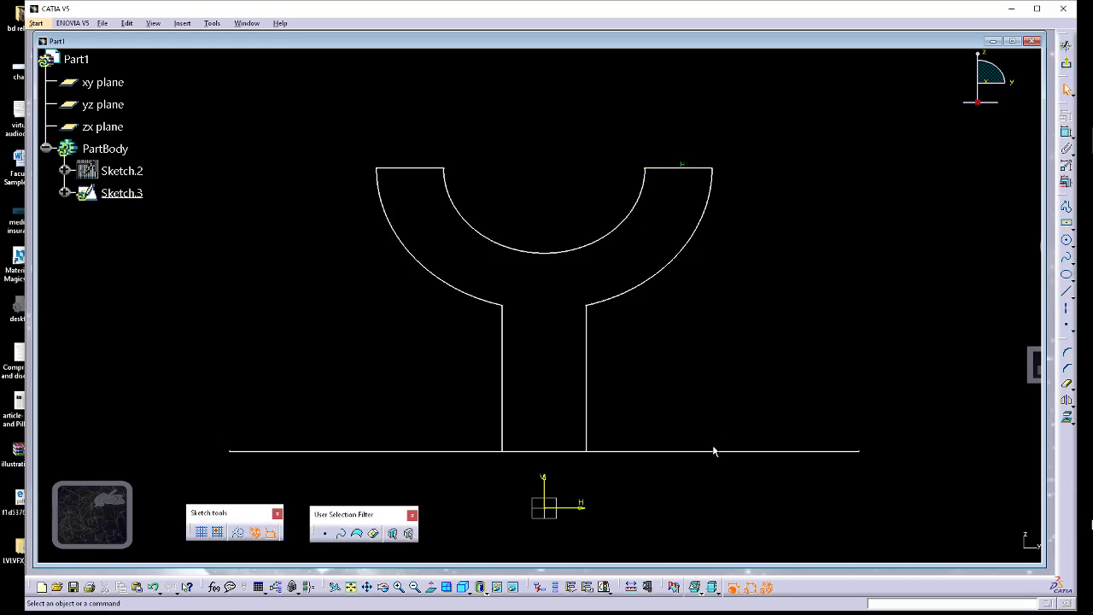
middle_drag(682, 387, 713, 372)
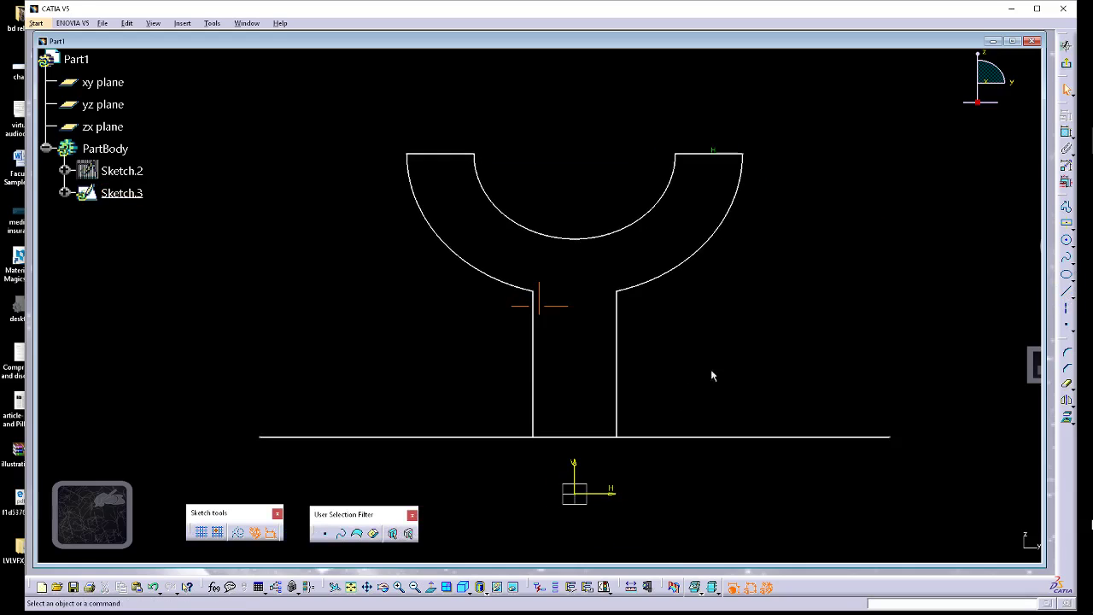
click(820, 443)
click(1065, 388)
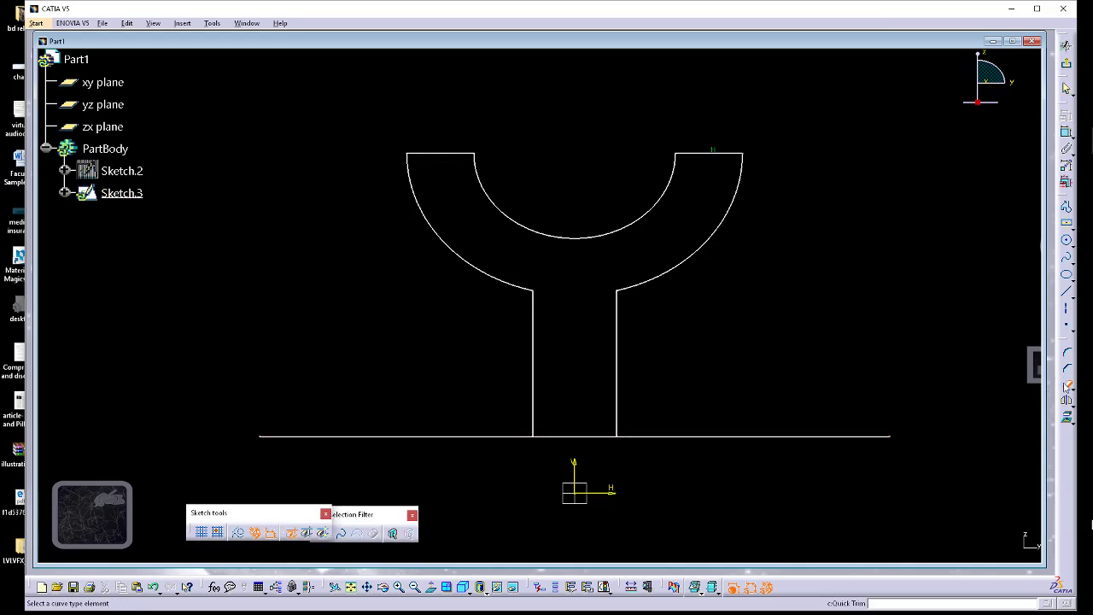
click(1066, 386)
click(815, 437)
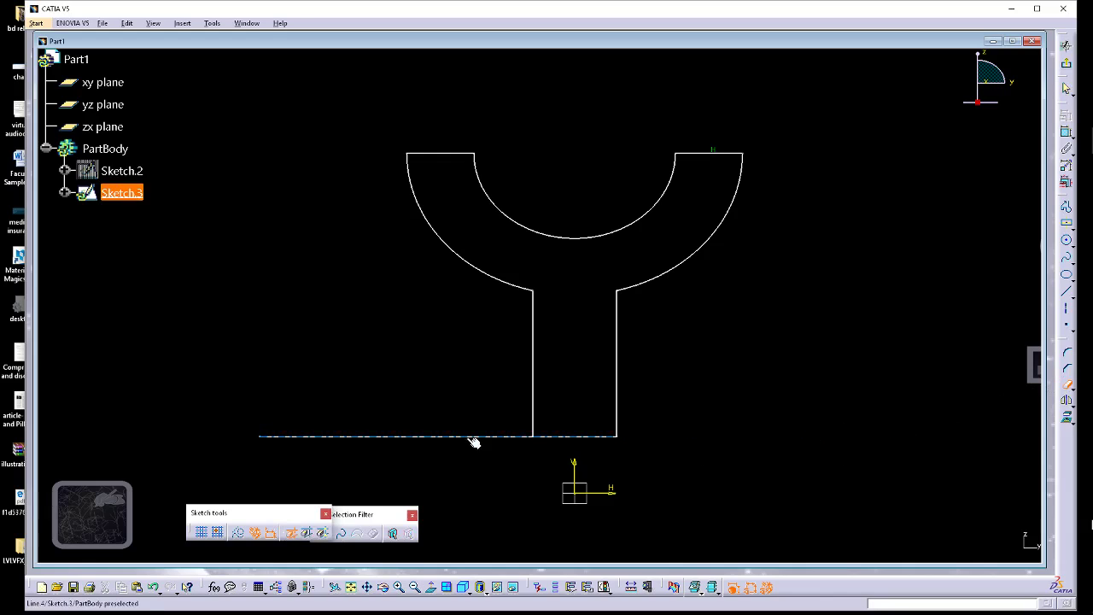
click(472, 437)
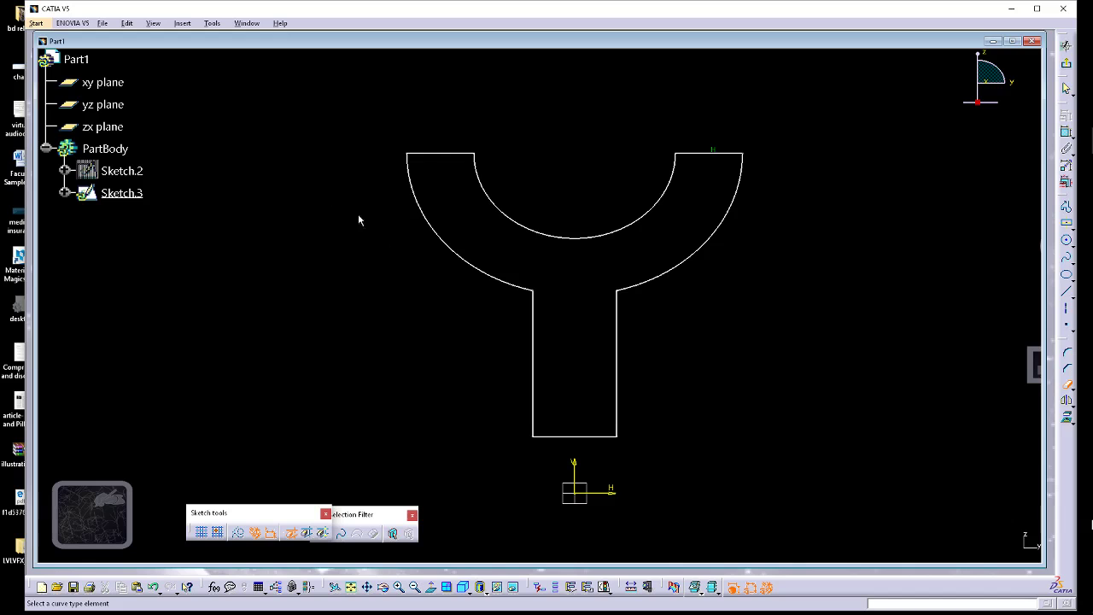
Run Sketch Analysis to check whether the half ring and upright profile is closed.
click(215, 24)
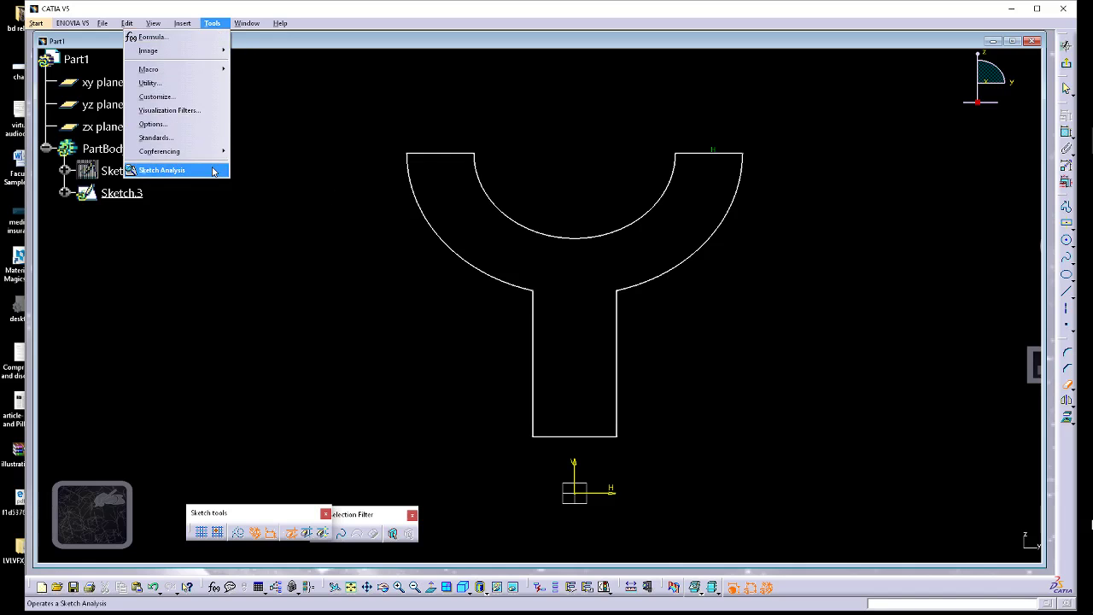
click(167, 169)
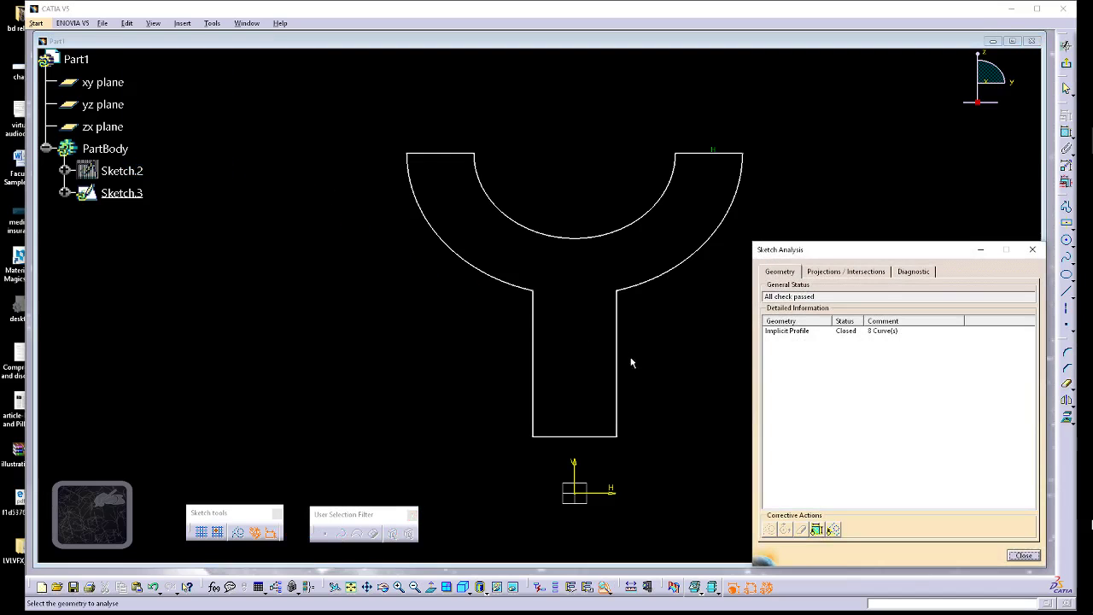
click(1024, 555)
Show Sketch.2 again and exit the current sketch.
right_click(132, 171)
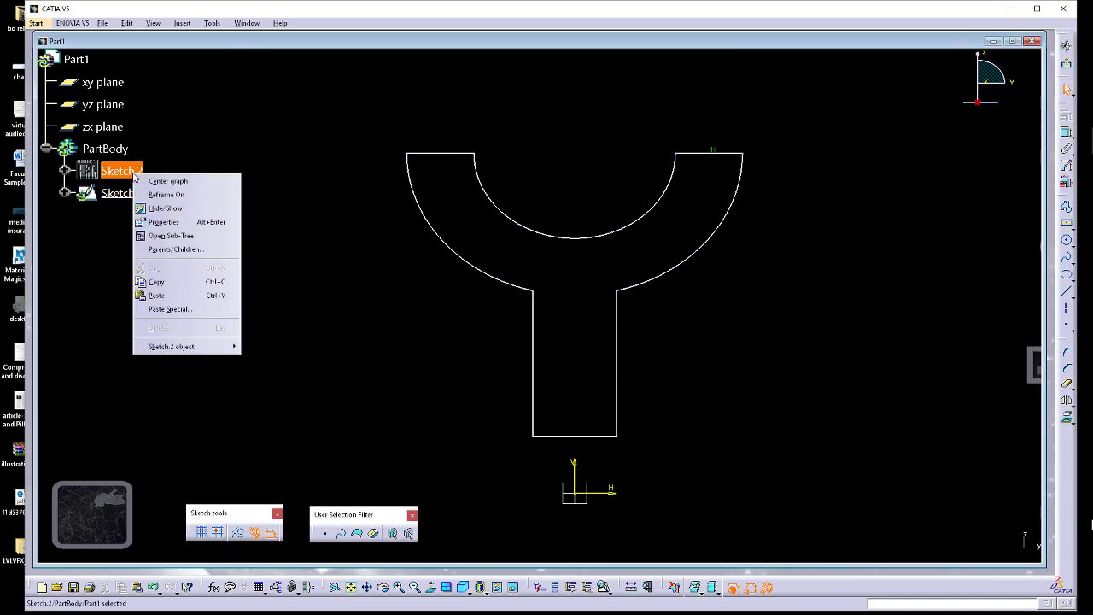
click(163, 211)
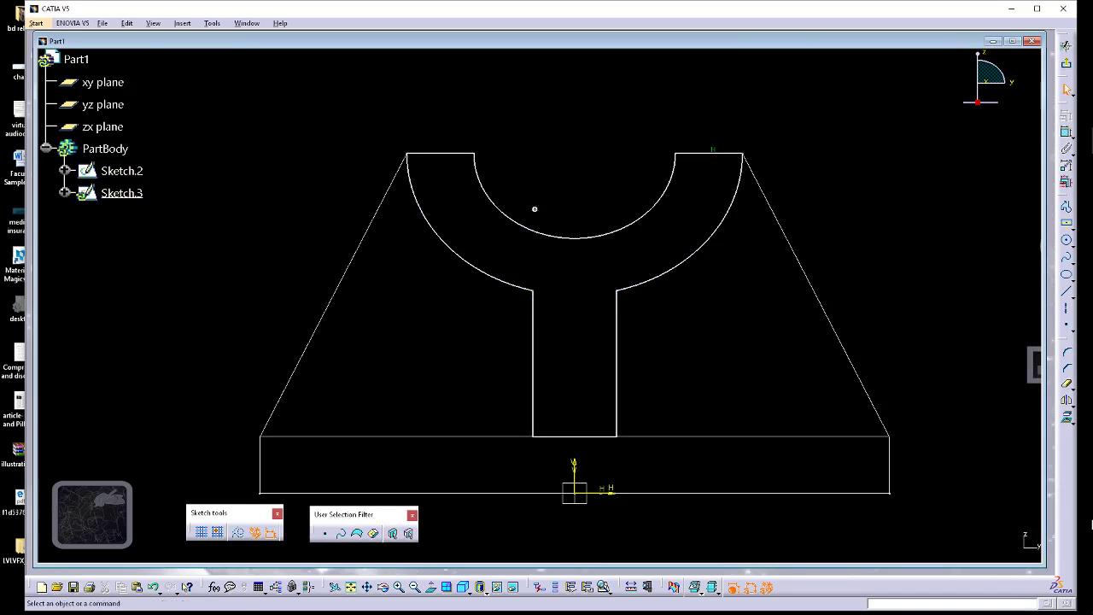
middle_drag(535, 209, 533, 196)
click(1065, 69)
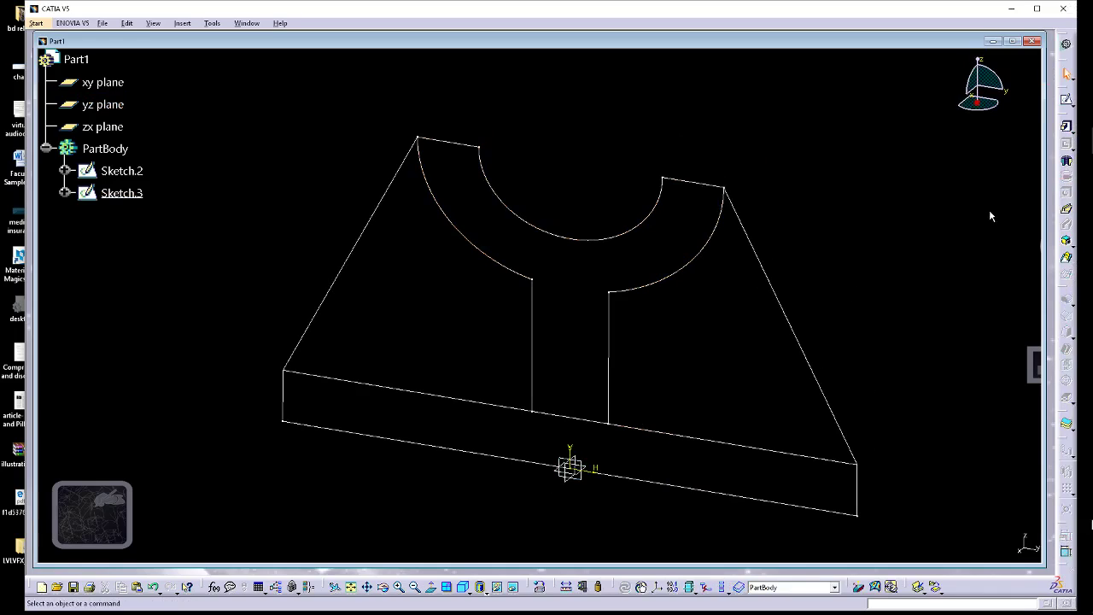
Pad the half ring and upright profile with a length of 20 in and mirrored extent.
click(1066, 128)
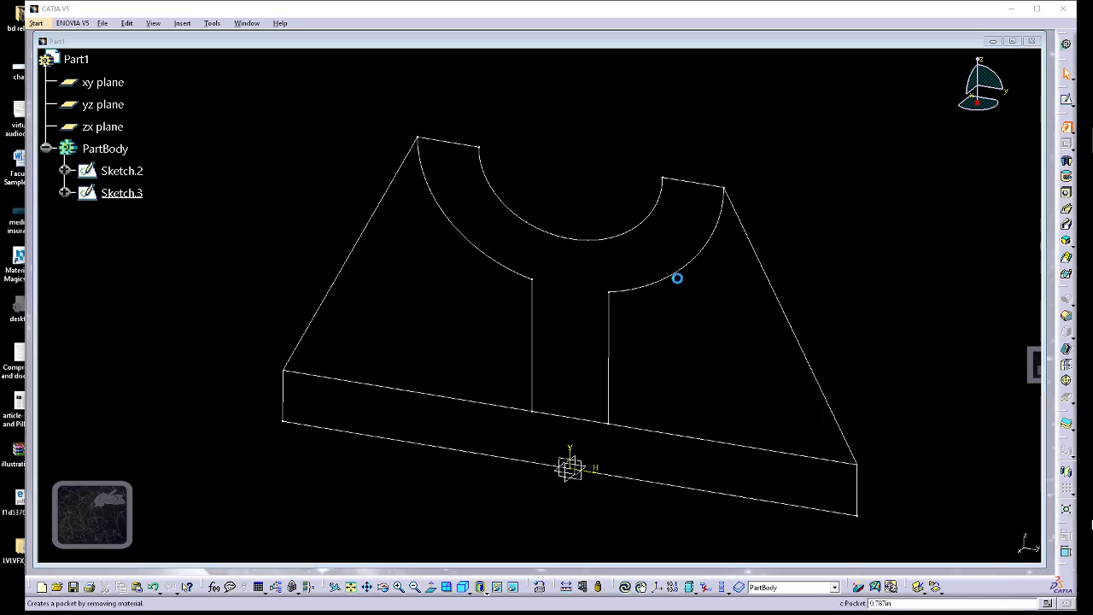
click(634, 292)
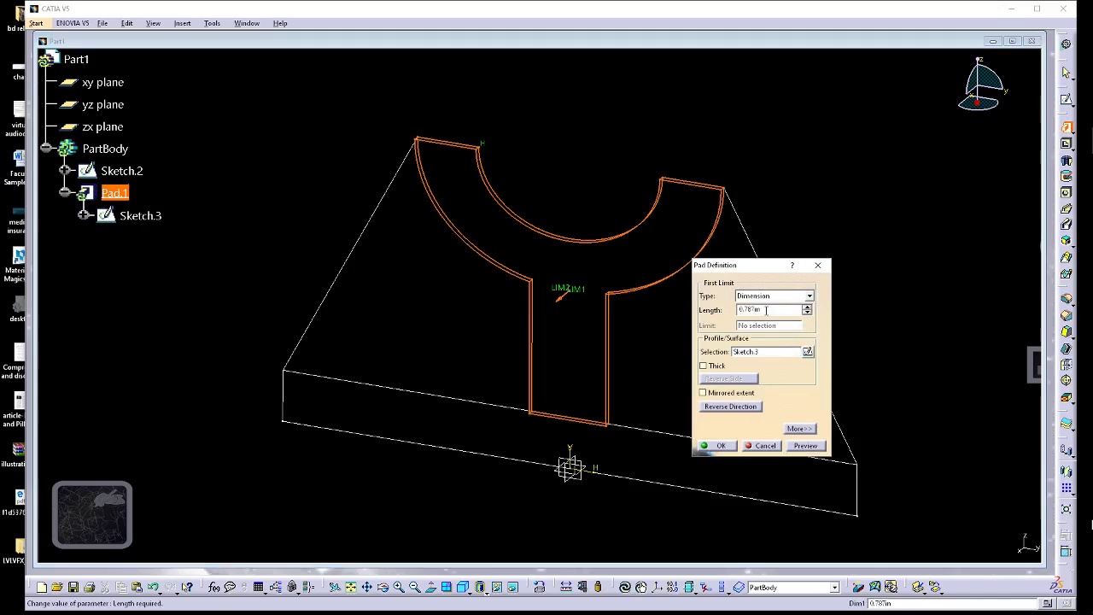
text(20)
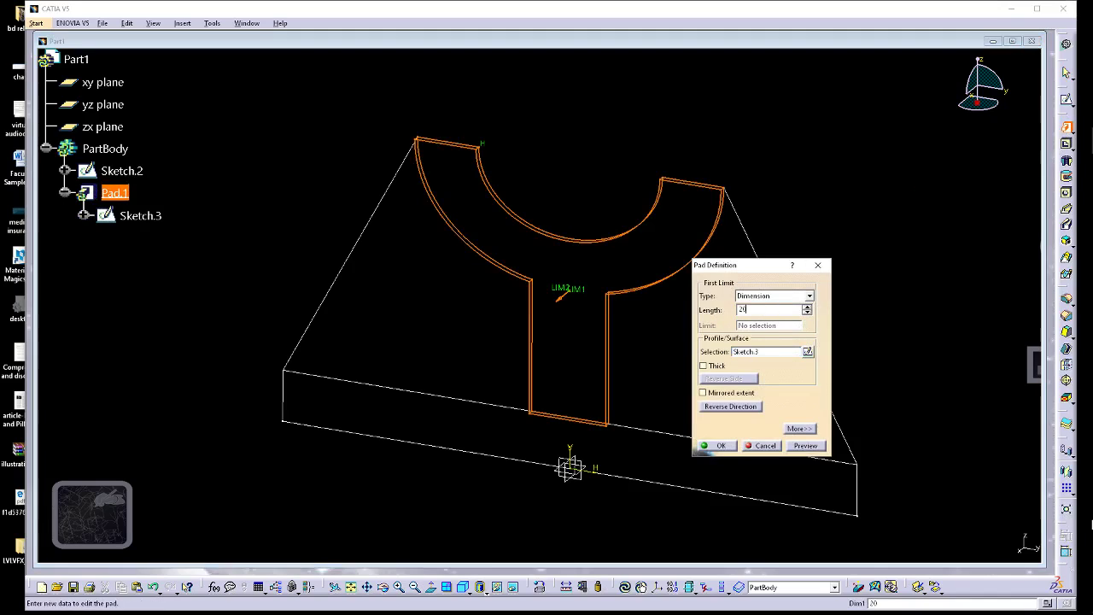
text(in)
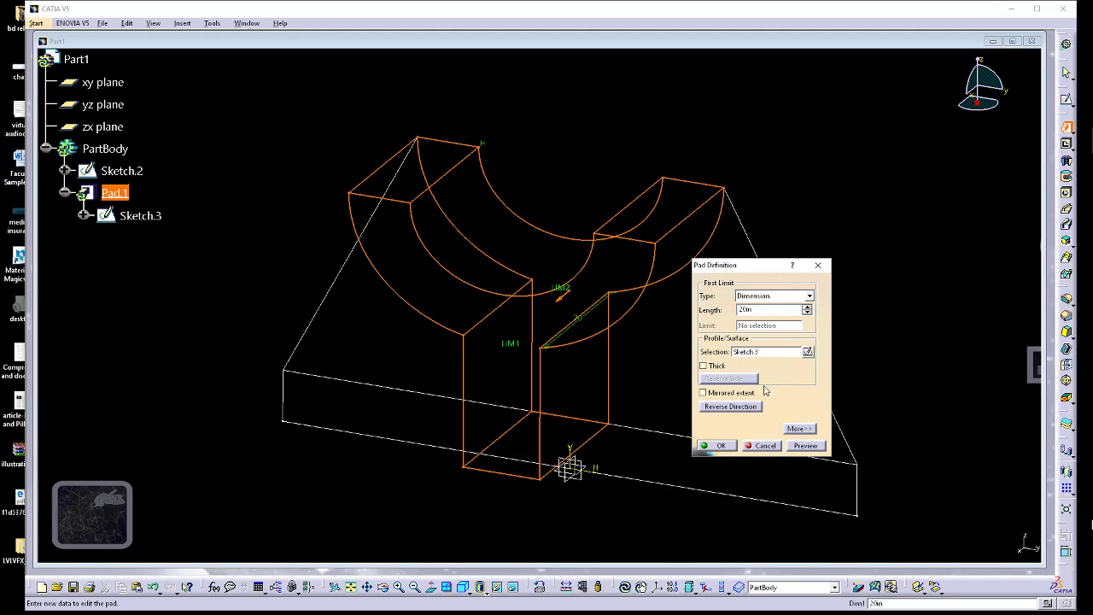
click(703, 393)
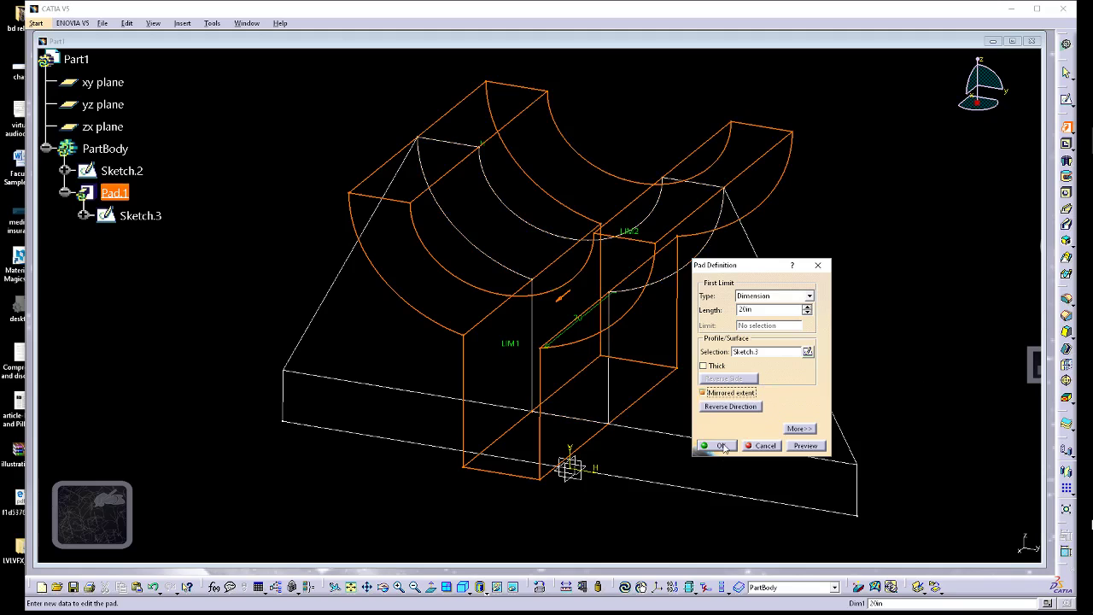
click(721, 446)
Start a sketch on the yz plane and project the four edges of the base rectangle from Sketch.2 into it.
mouse_move(866, 320)
middle_down()
mouse_move(695, 322)
mouse_move(854, 303)
middle_up()
click(1066, 101)
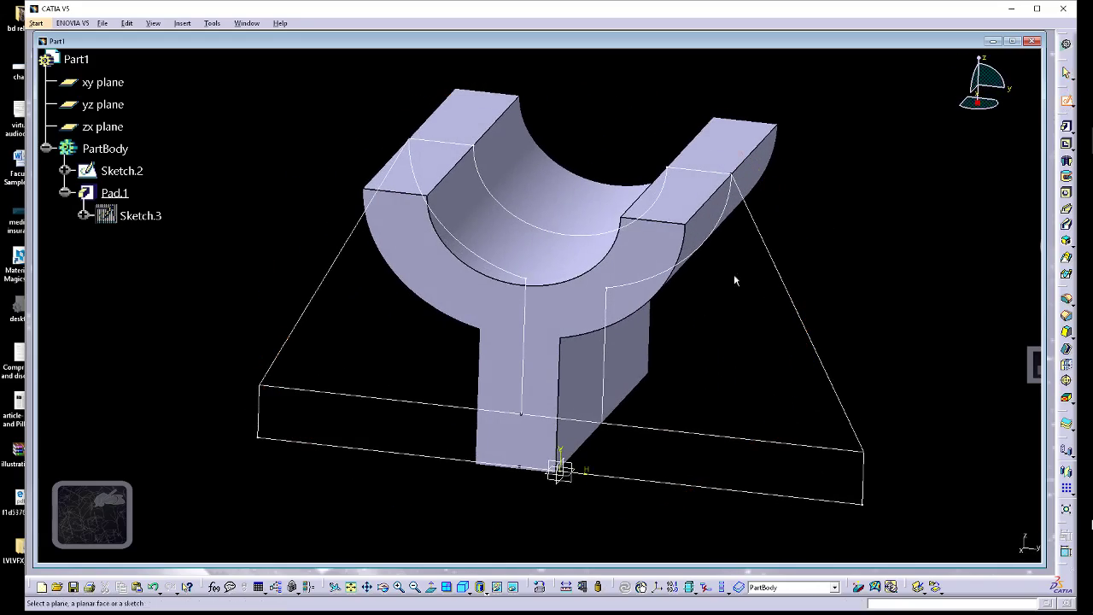
click(578, 468)
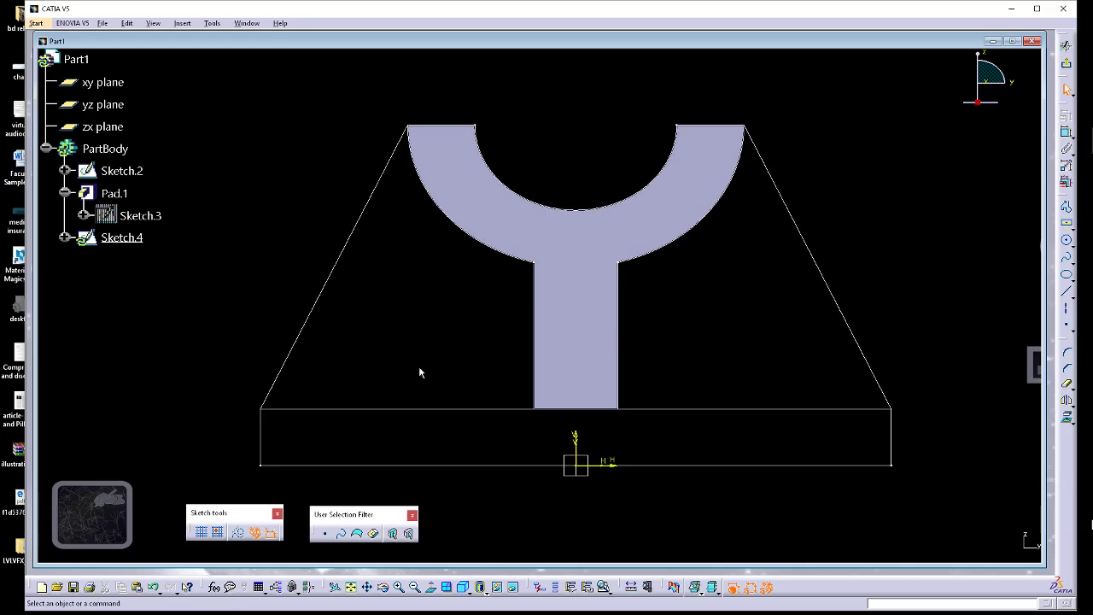
click(434, 408)
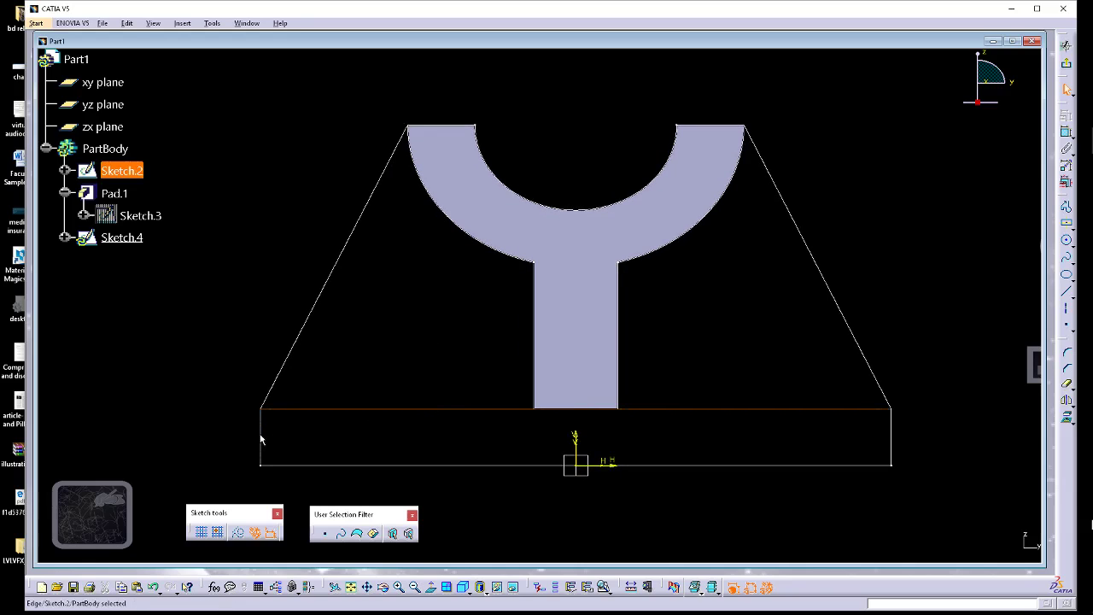
ctrl+click(260, 437)
ctrl+click(381, 466)
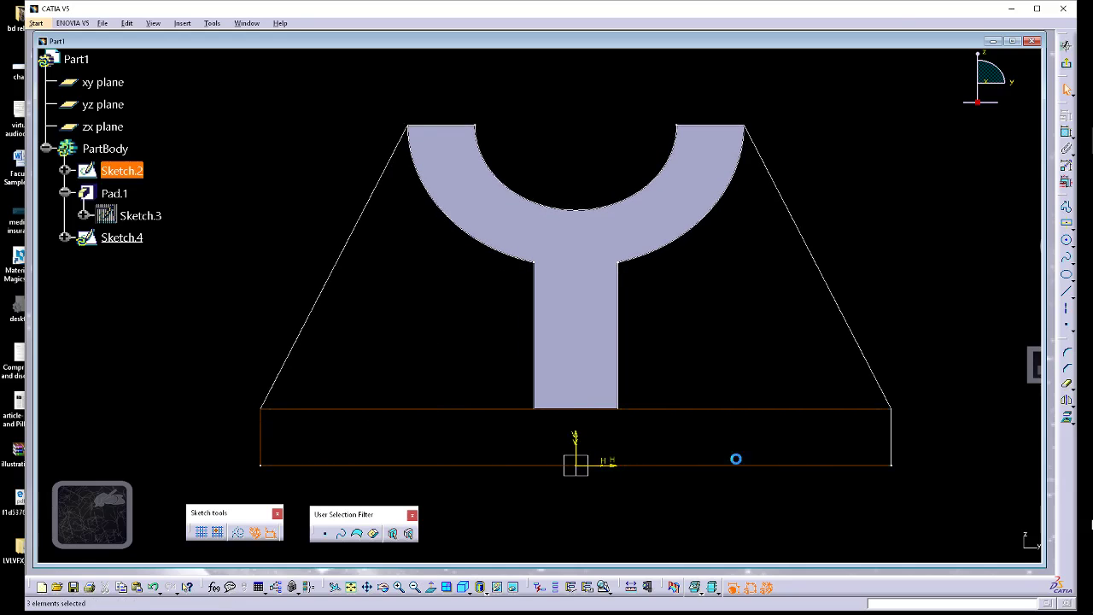
ctrl+click(891, 445)
click(211, 23)
click(183, 23)
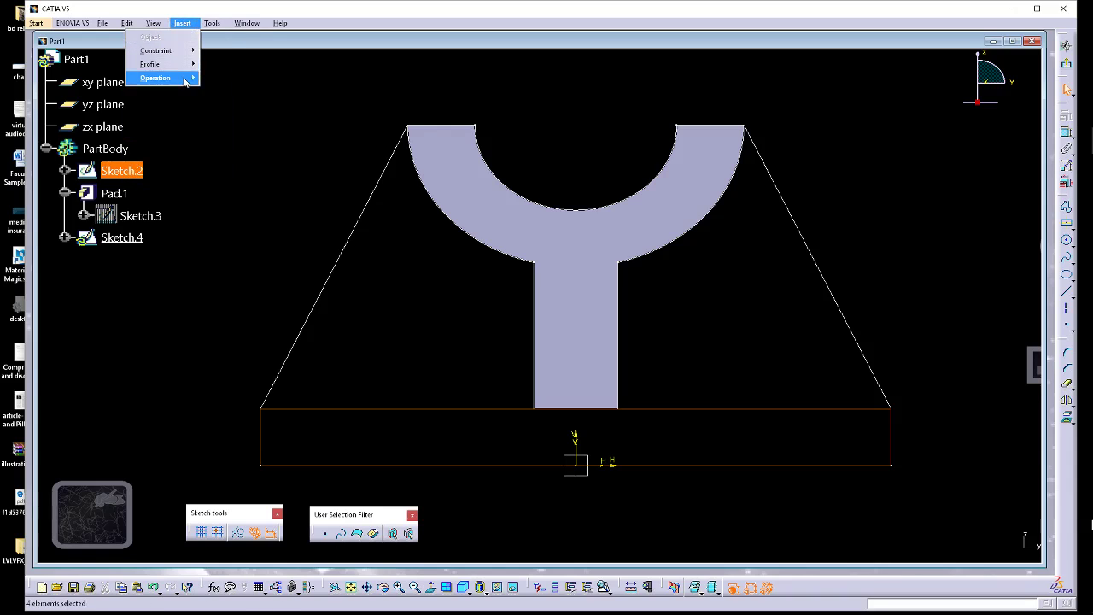
mouse_move(186, 79)
mouse_move(109, 134)
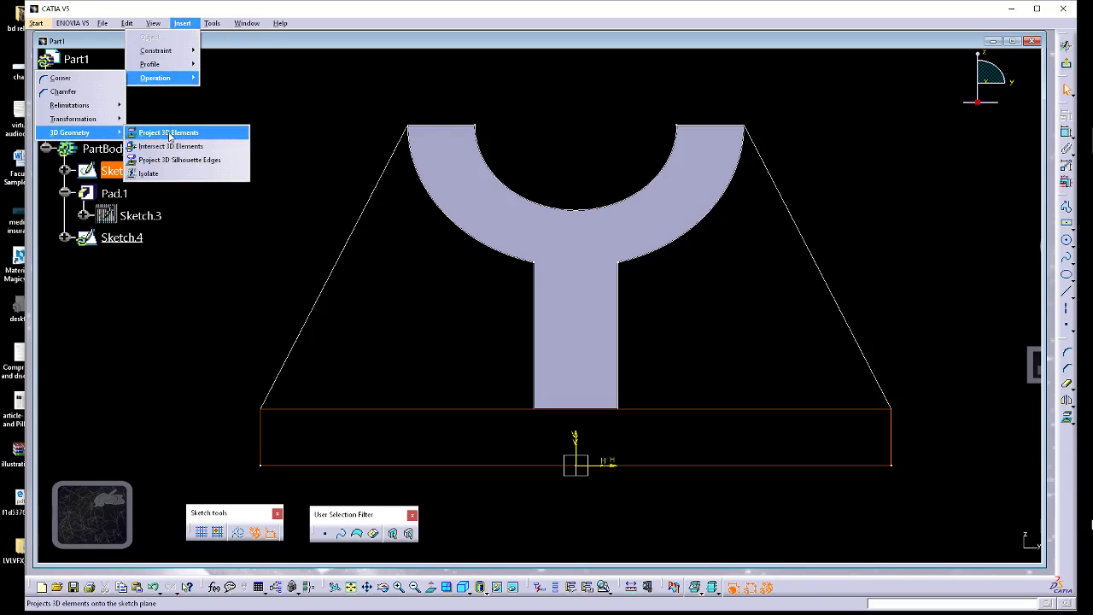
click(169, 133)
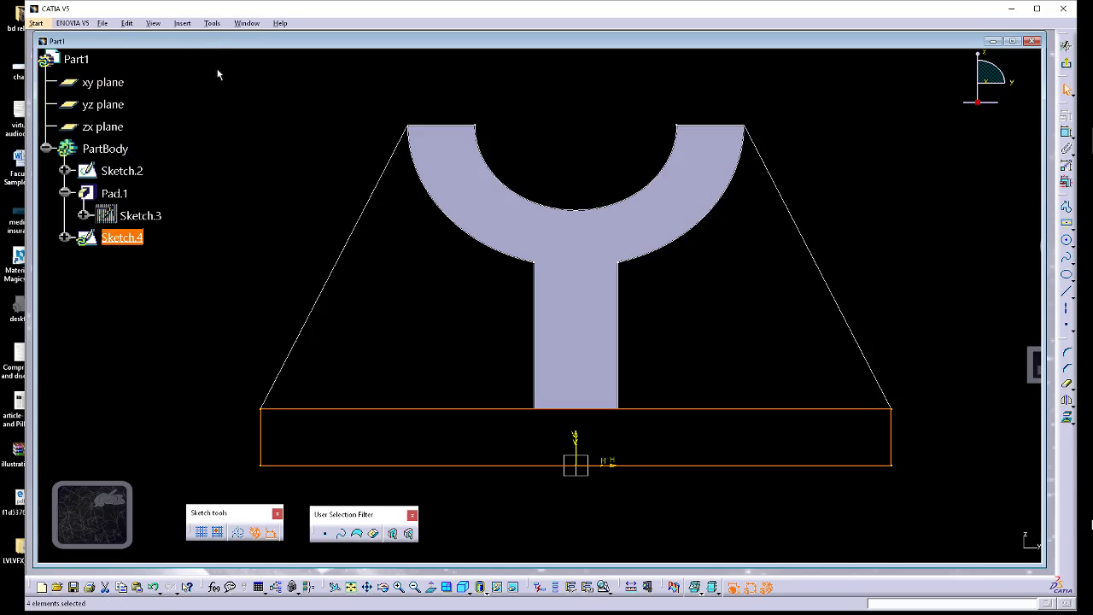
Isolate the four projected base rectangle edges from their original supports.
click(183, 24)
mouse_move(174, 79)
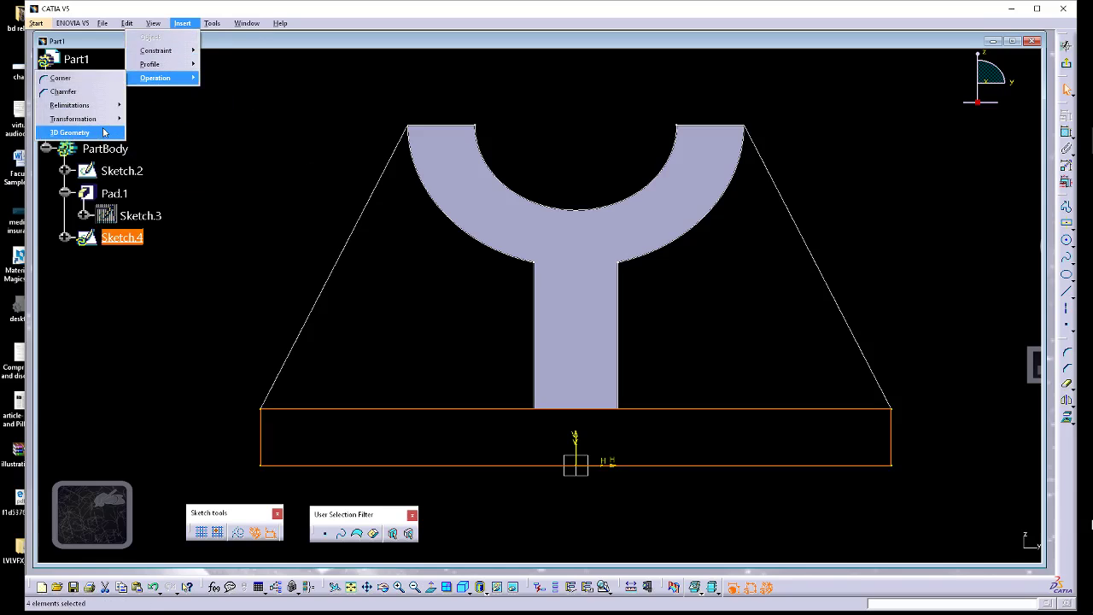
mouse_move(102, 134)
click(151, 173)
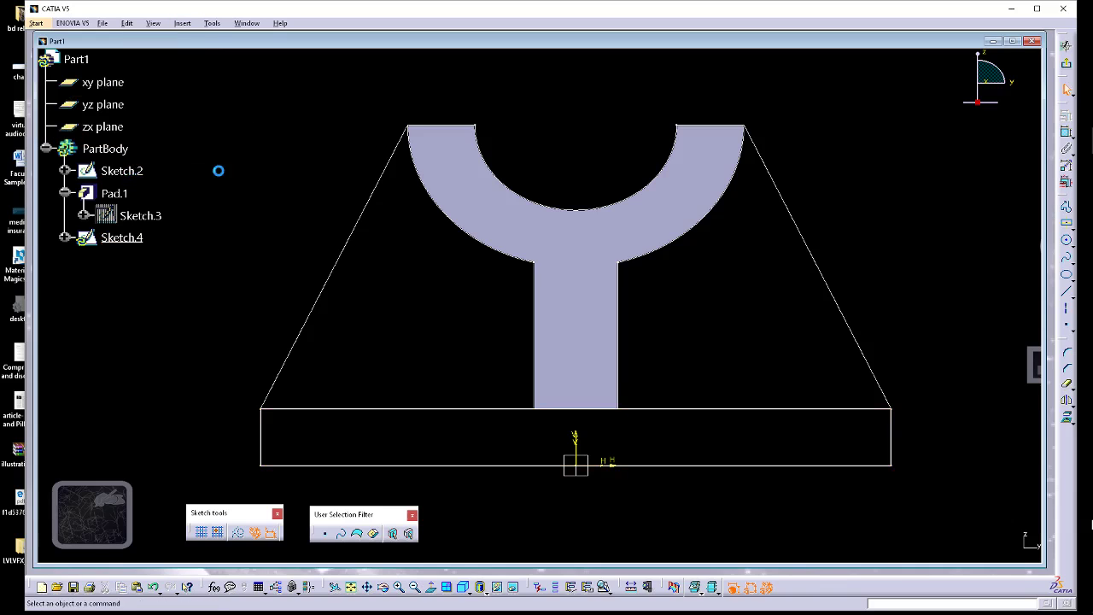
Hide Sketch.2 and exit the base rectangle sketch.
right_click(141, 175)
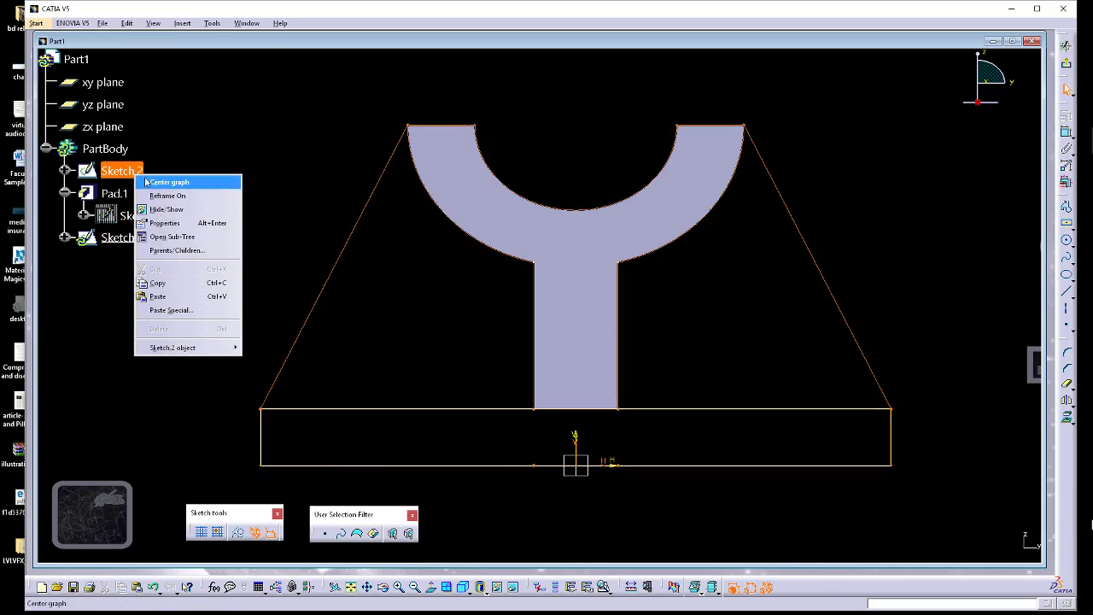
click(171, 210)
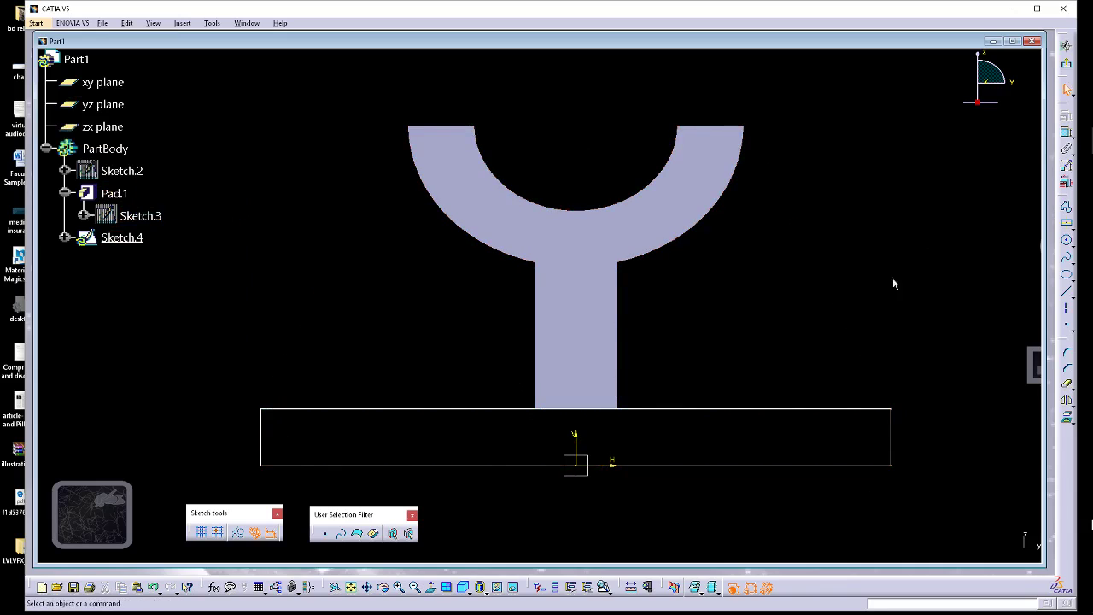
click(1063, 82)
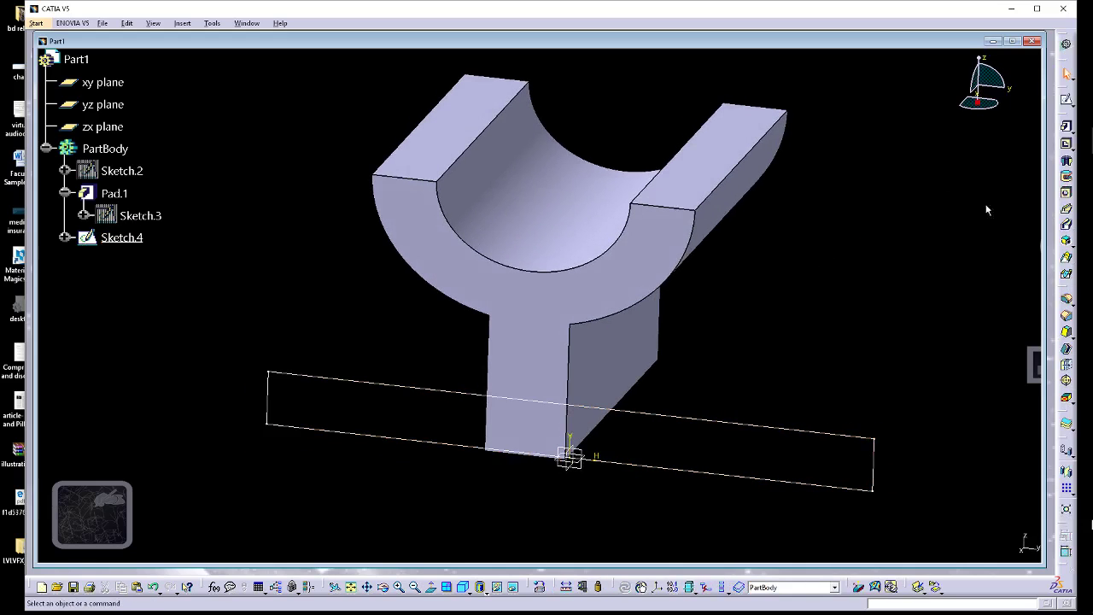
Pad the base rectangle sketch with a length of 52/2 and mirrored extent.
click(1066, 126)
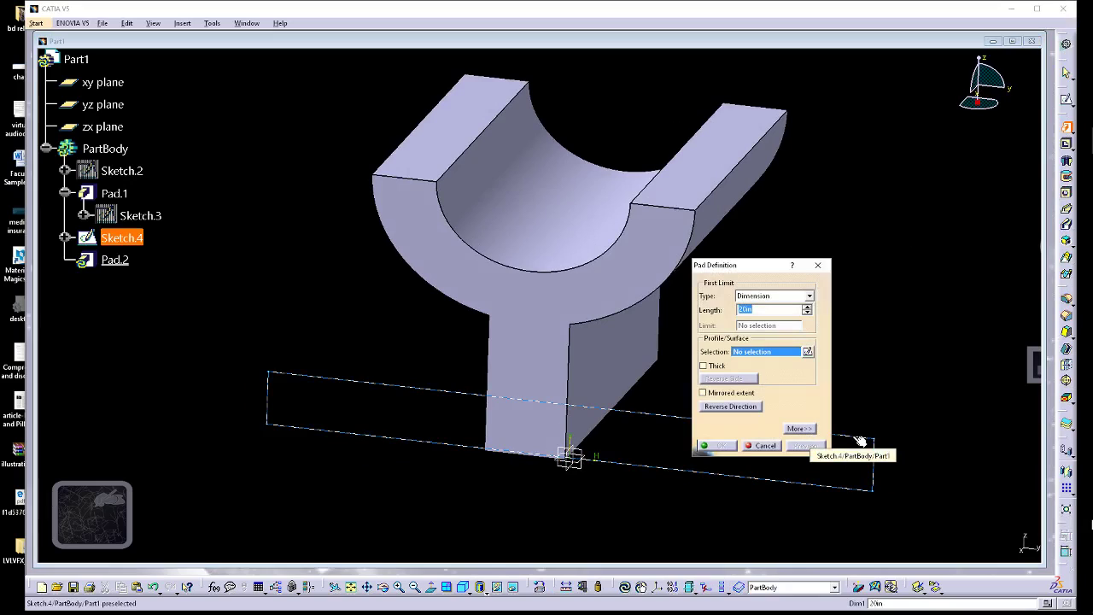
click(860, 441)
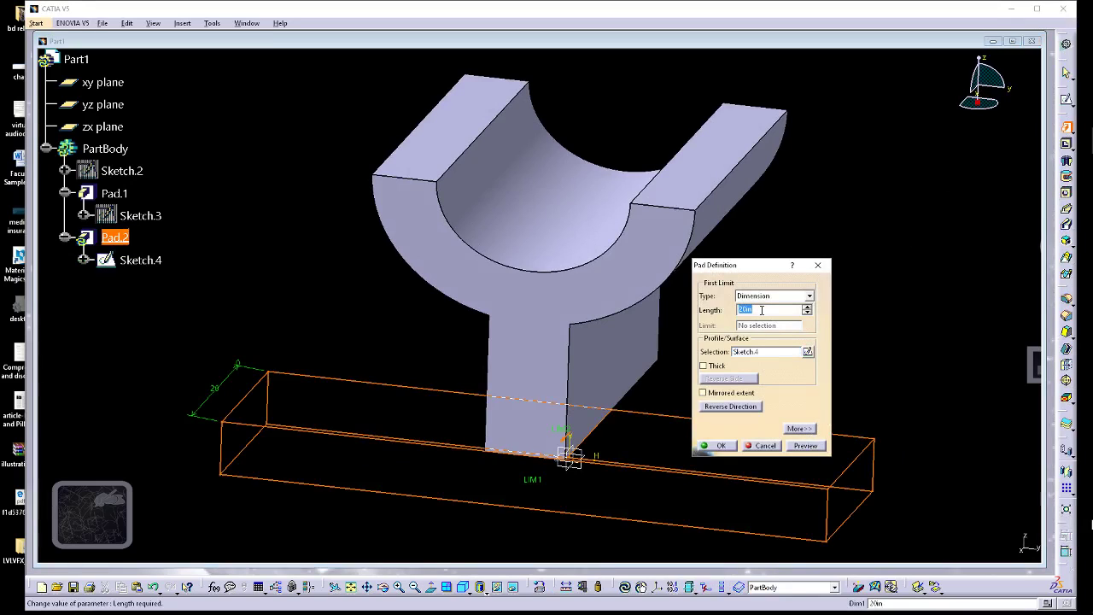
click(705, 393)
double_click(735, 308)
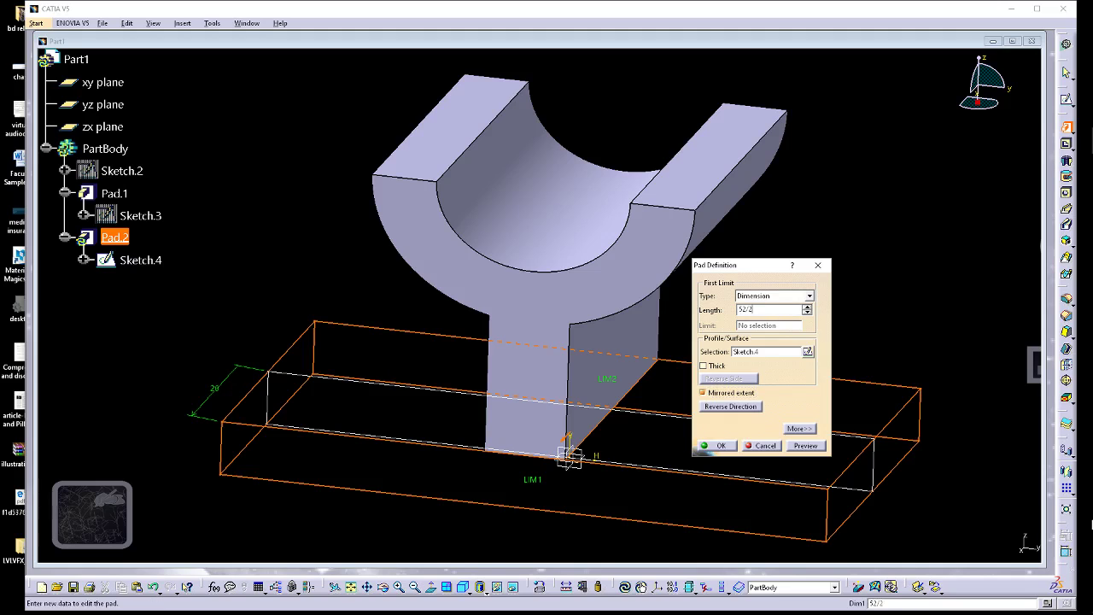
key(Return)
click(822, 282)
Show Sketch.2 again and start a new sketch on the yz plane.
middle_drag(806, 345, 718, 324)
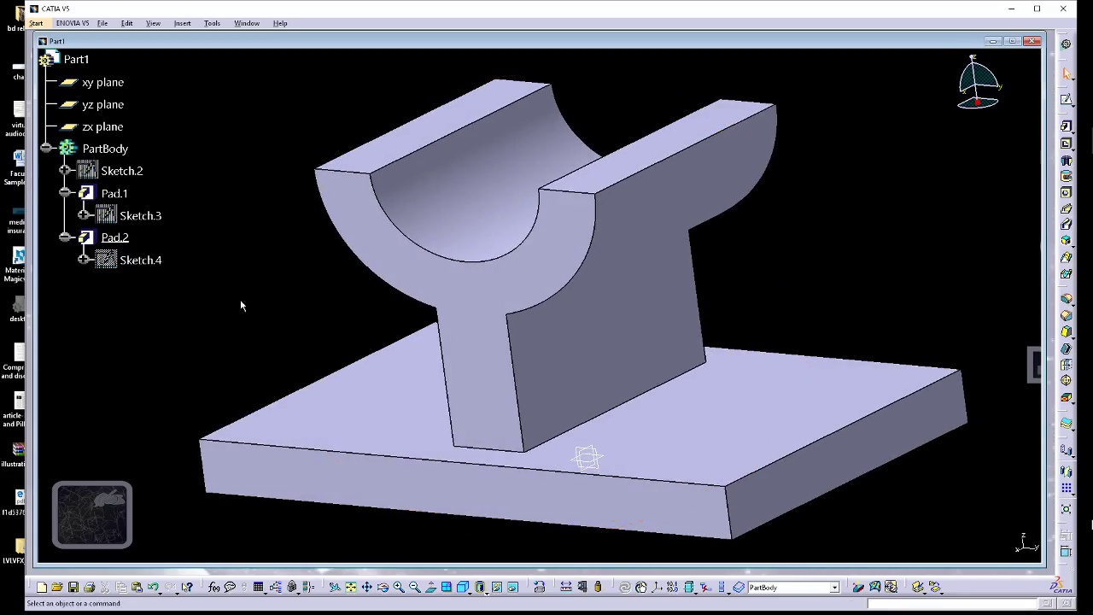
right_click(128, 171)
click(201, 209)
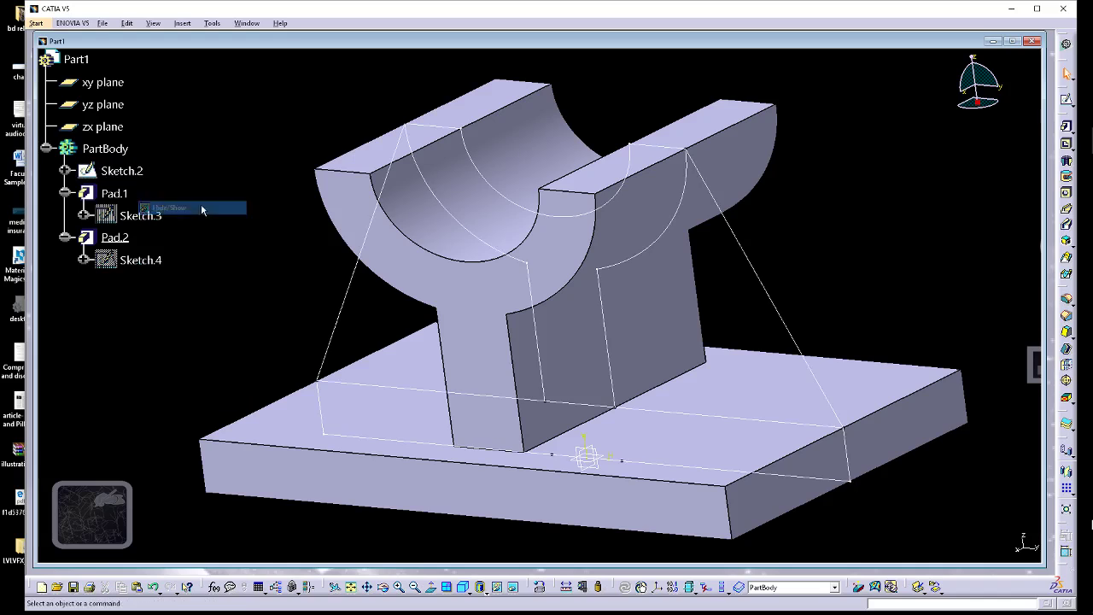
click(584, 454)
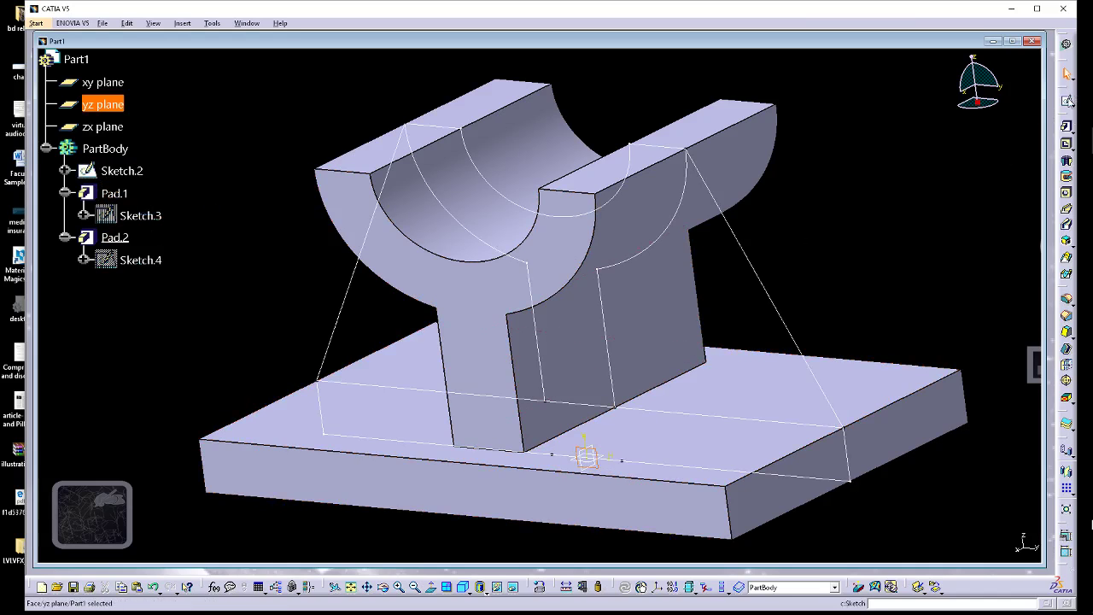
click(1067, 100)
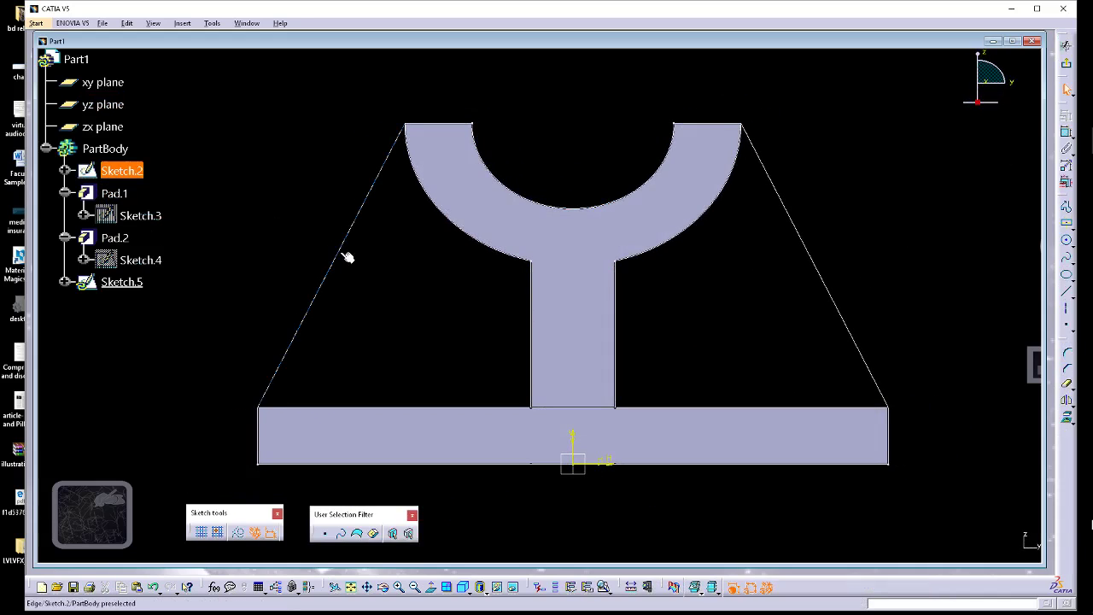
Project both slanted lines, both outer arcs, both upright side lines and the base's top line from Sketch.2 into the sketch.
click(347, 257)
ctrl+click(447, 219)
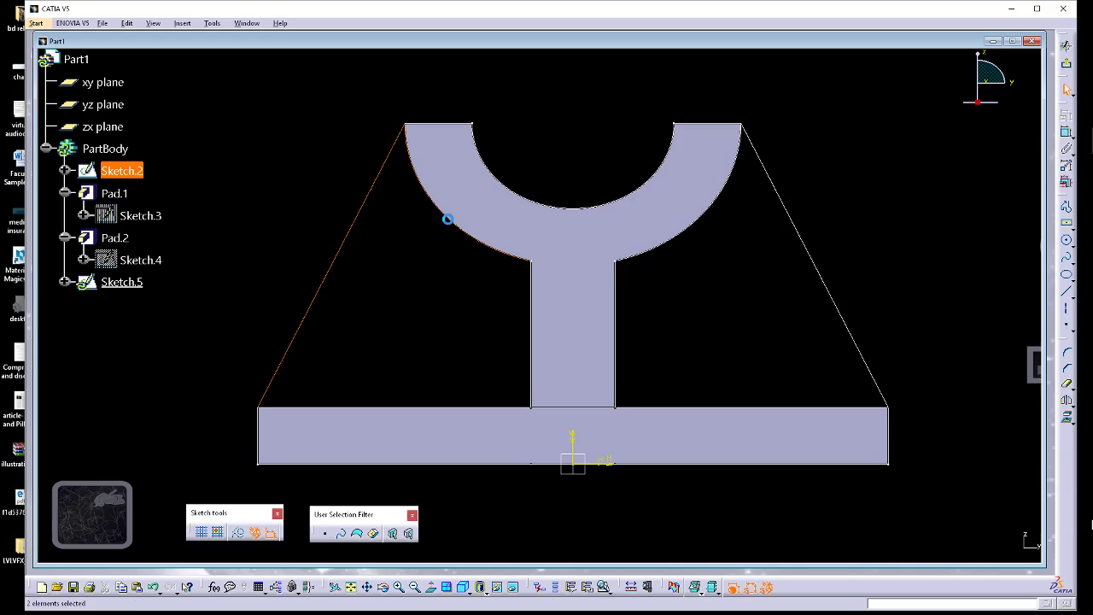
ctrl+click(532, 317)
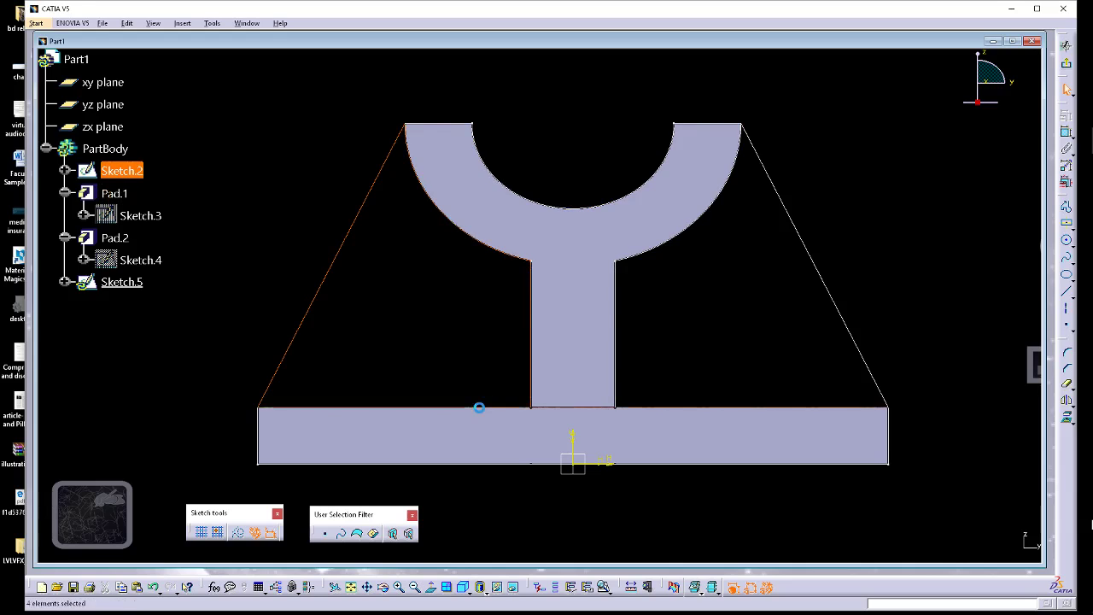
ctrl+click(480, 407)
ctrl+click(618, 343)
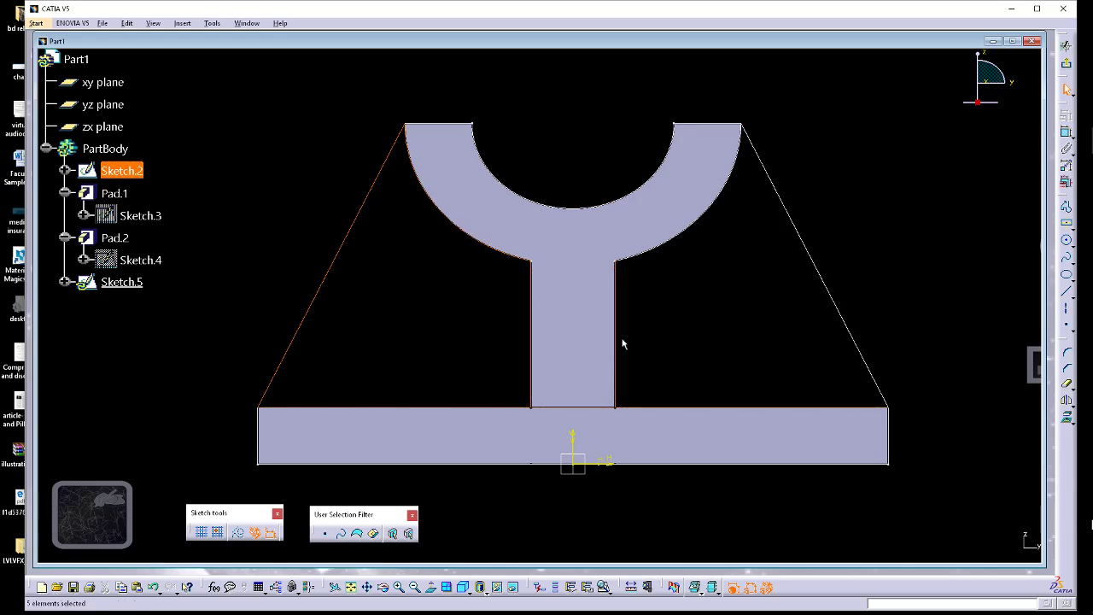
ctrl+click(662, 247)
ctrl+click(791, 215)
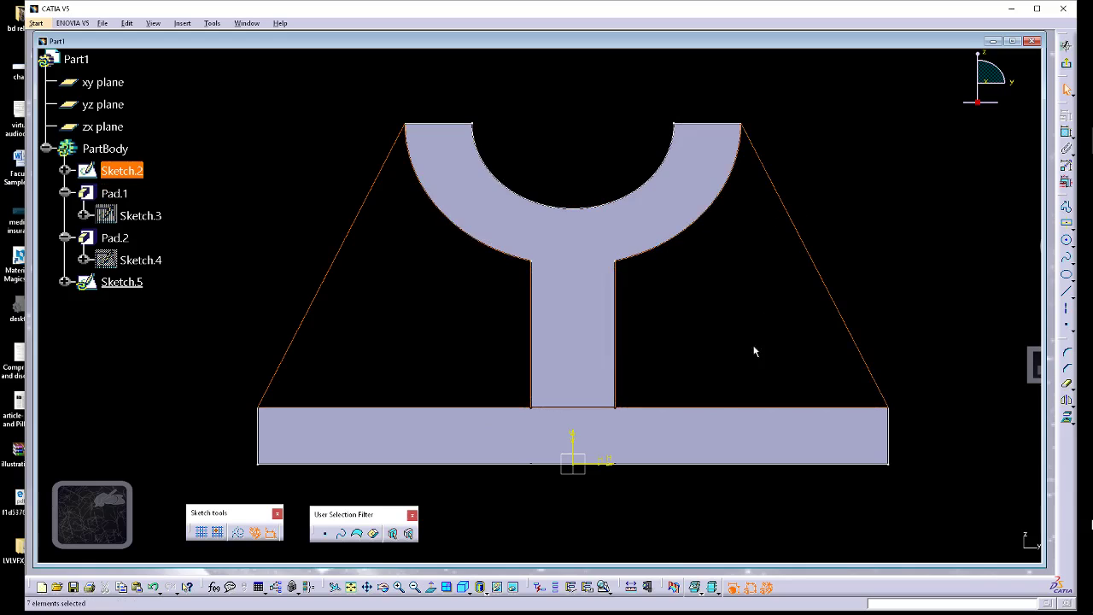
ctrl+click(732, 413)
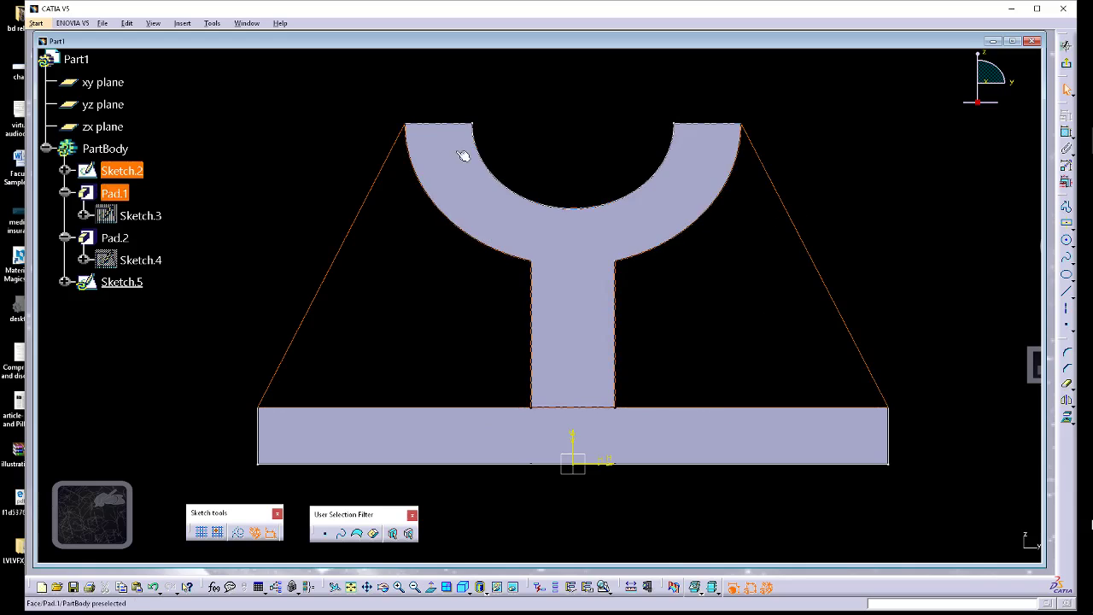
click(181, 24)
mouse_move(169, 77)
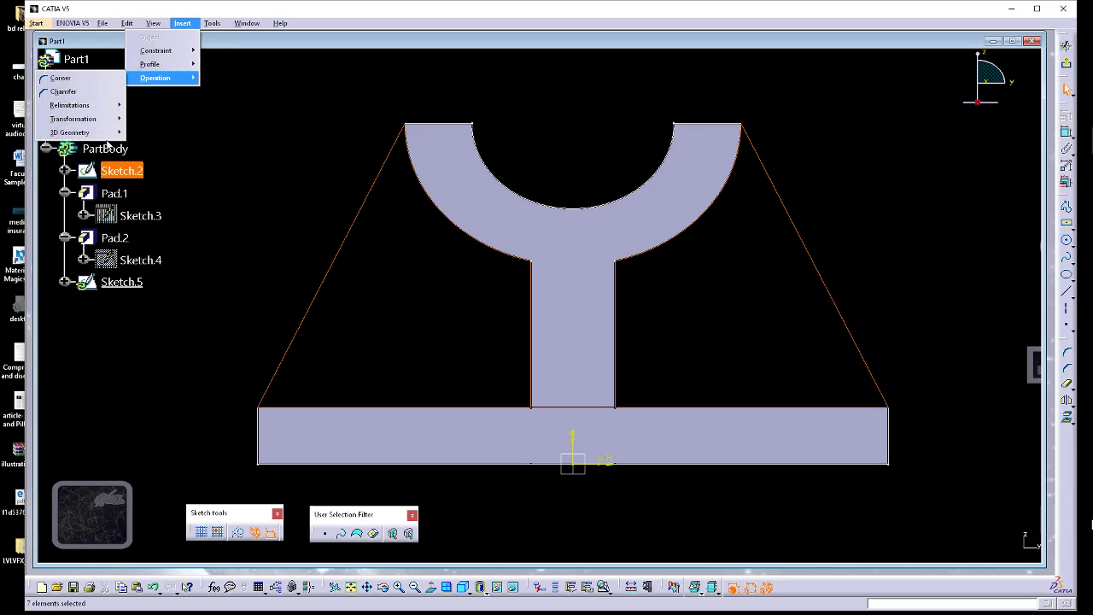
click(144, 134)
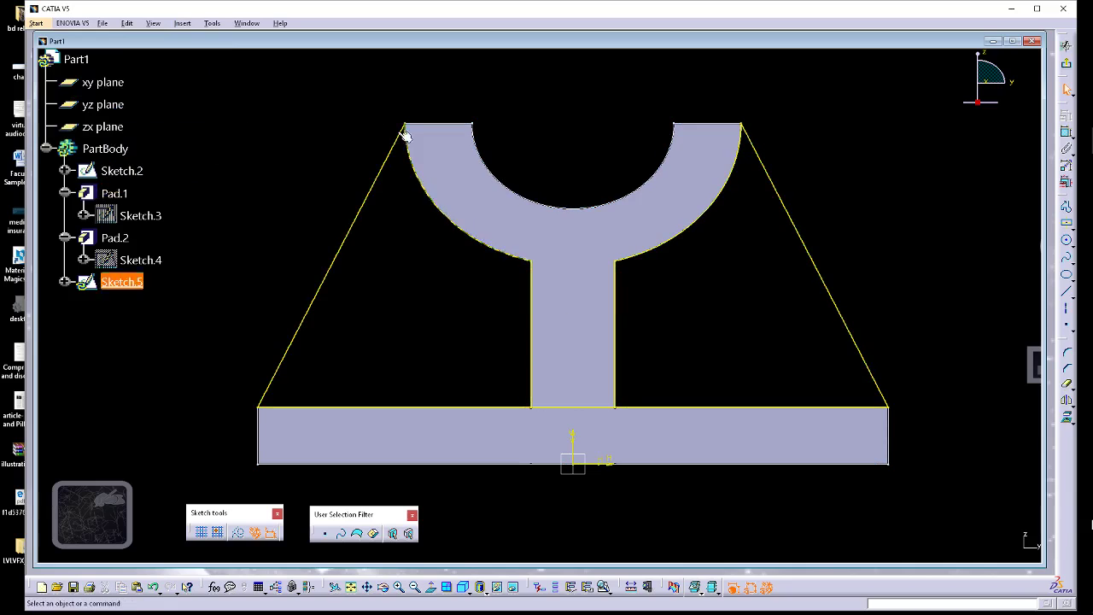
Isolate all projected rib edges in the sketch from their original supports.
mouse_move(229, 75)
mouse_down()
mouse_move(852, 506)
mouse_move(950, 503)
mouse_up()
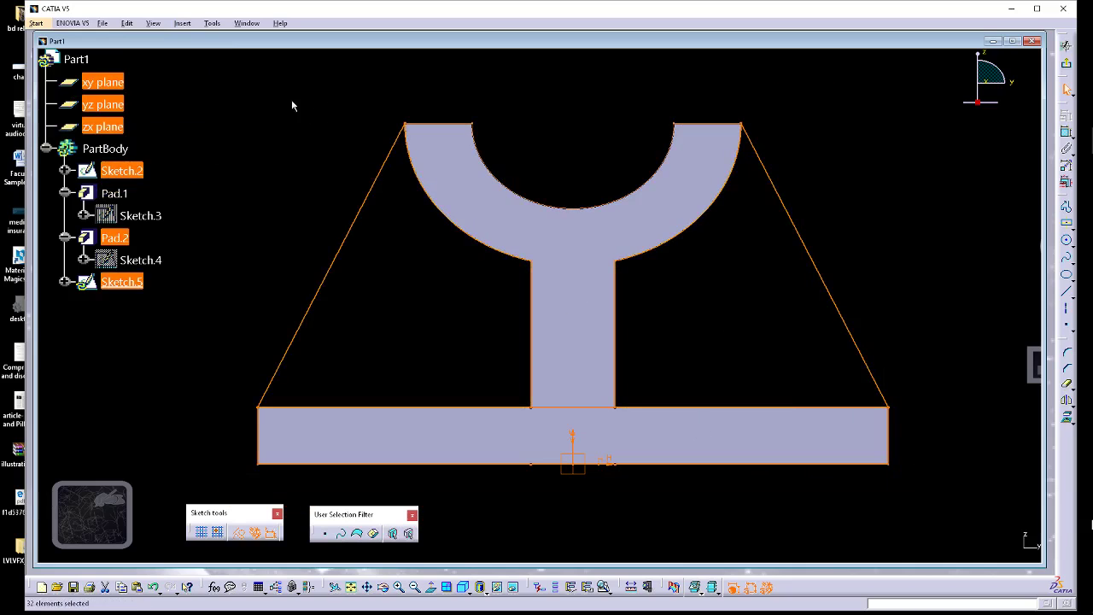
click(183, 24)
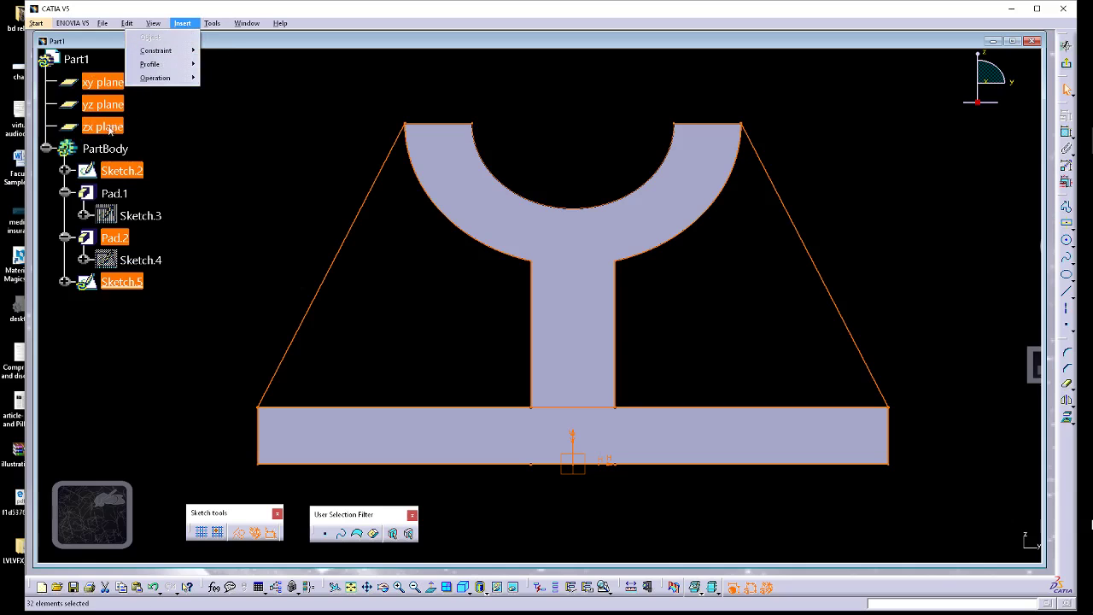
mouse_move(165, 78)
mouse_move(115, 130)
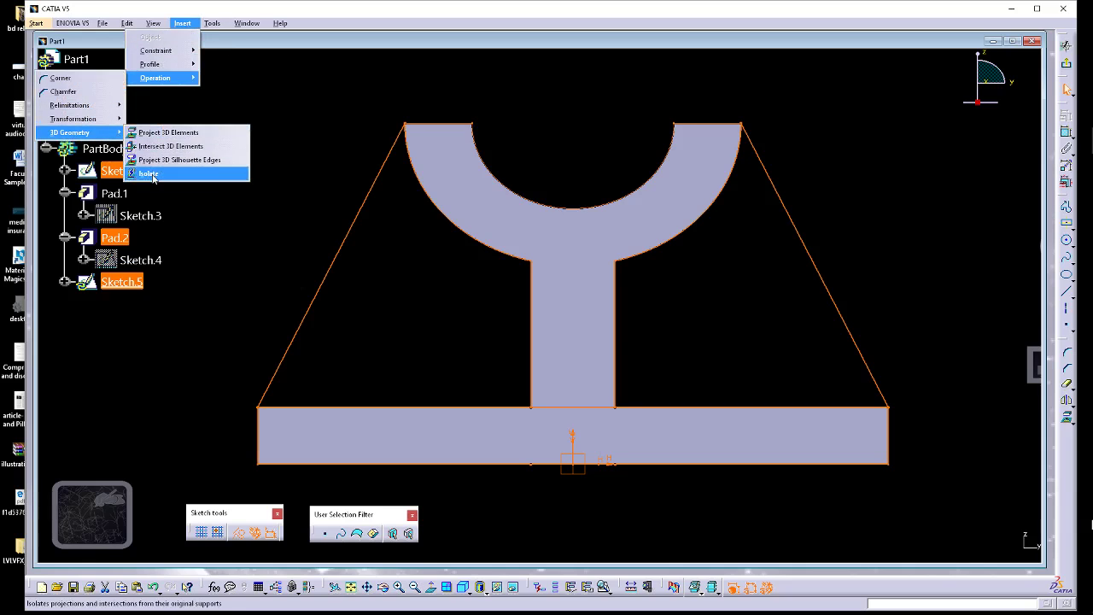
click(157, 175)
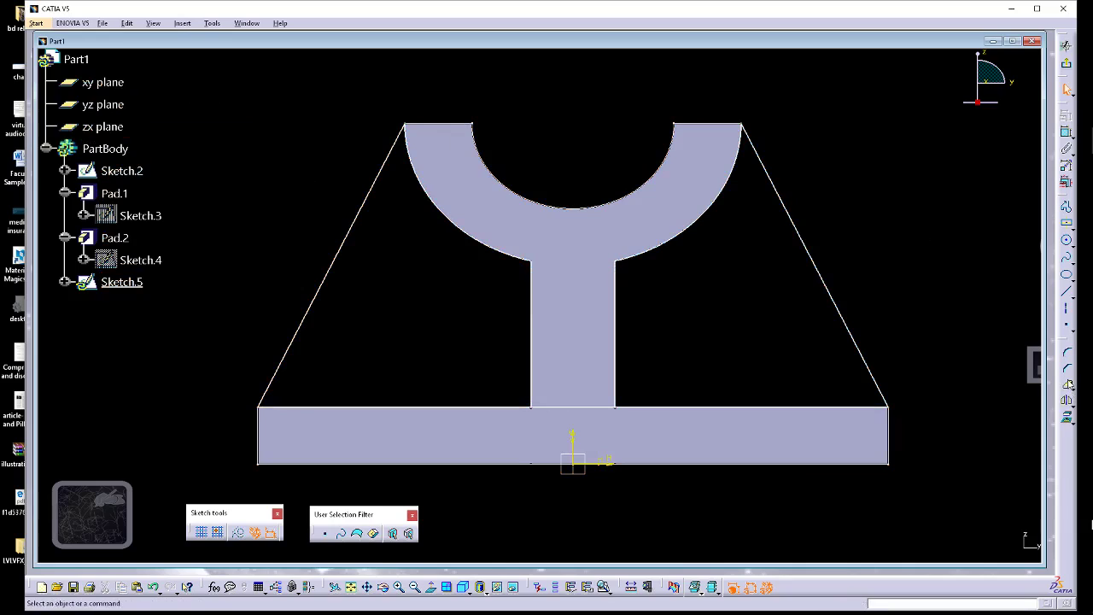
Trim away the base line segment between the upright's two side lines.
click(594, 407)
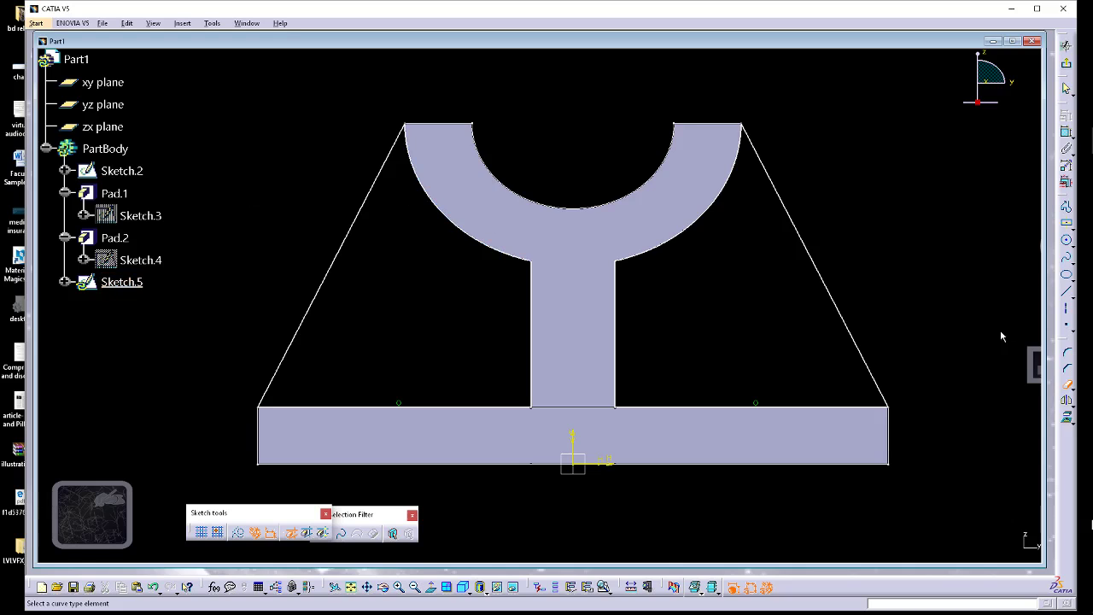
click(1065, 389)
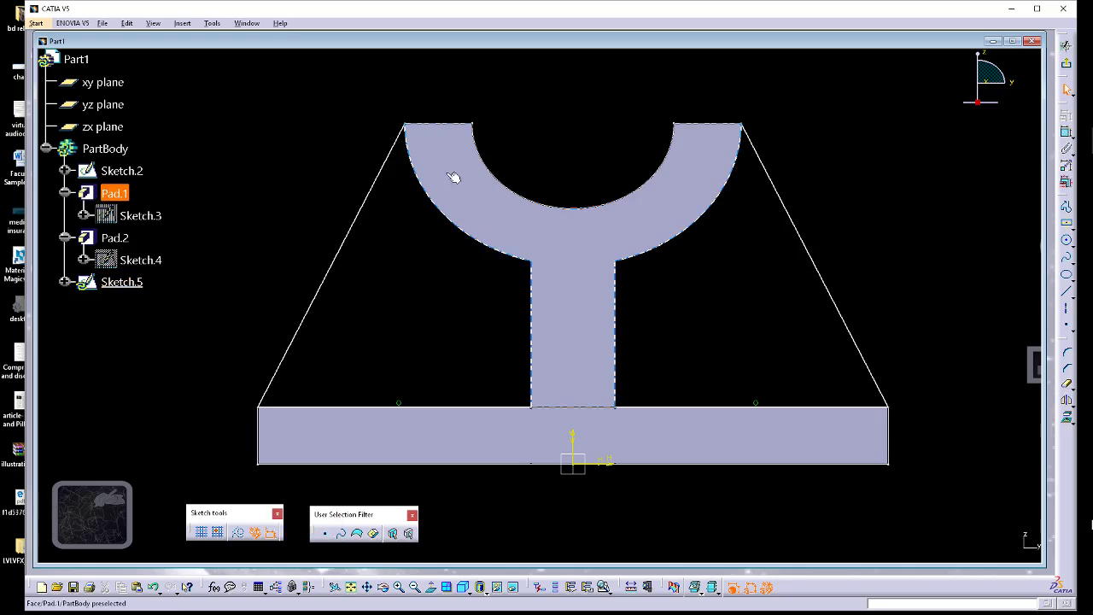
Hide Sketch.2, Pad.1 and Pad.2 so only the rib profiles remain on display.
click(115, 239)
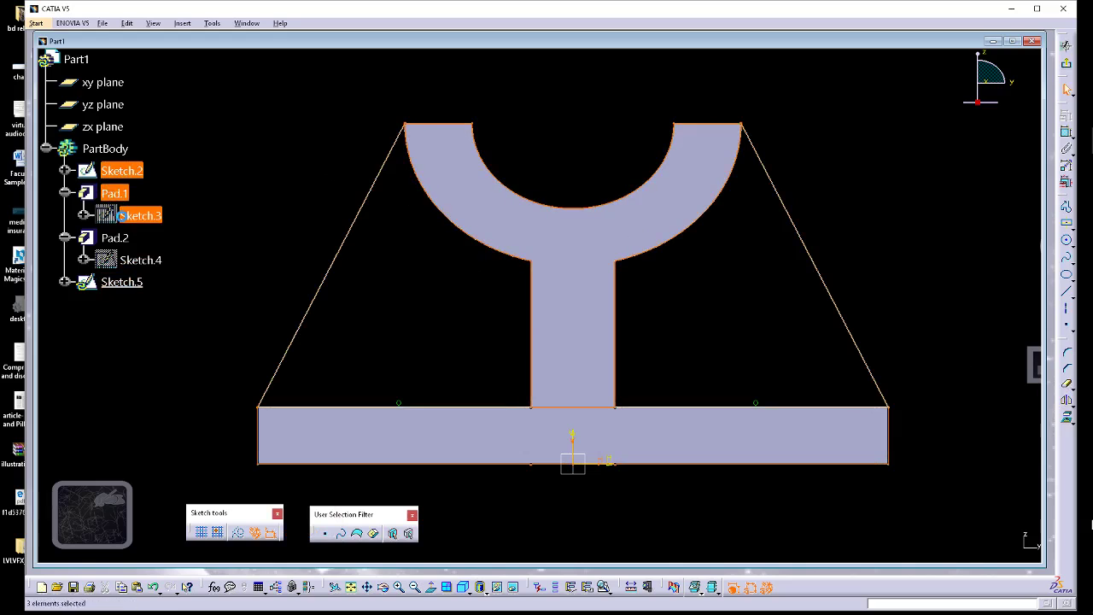
right_click(120, 244)
click(168, 274)
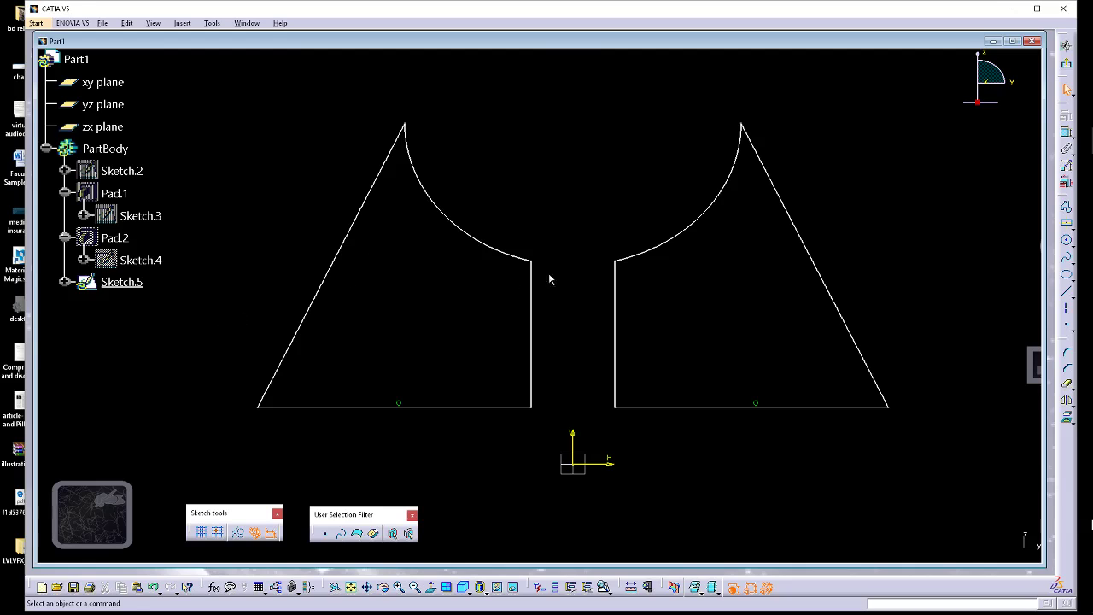
Toggle the visibility of Sketch.2, Pad.1, Sketch.3, Pad.2 and Sketch.4 back to shown.
click(118, 170)
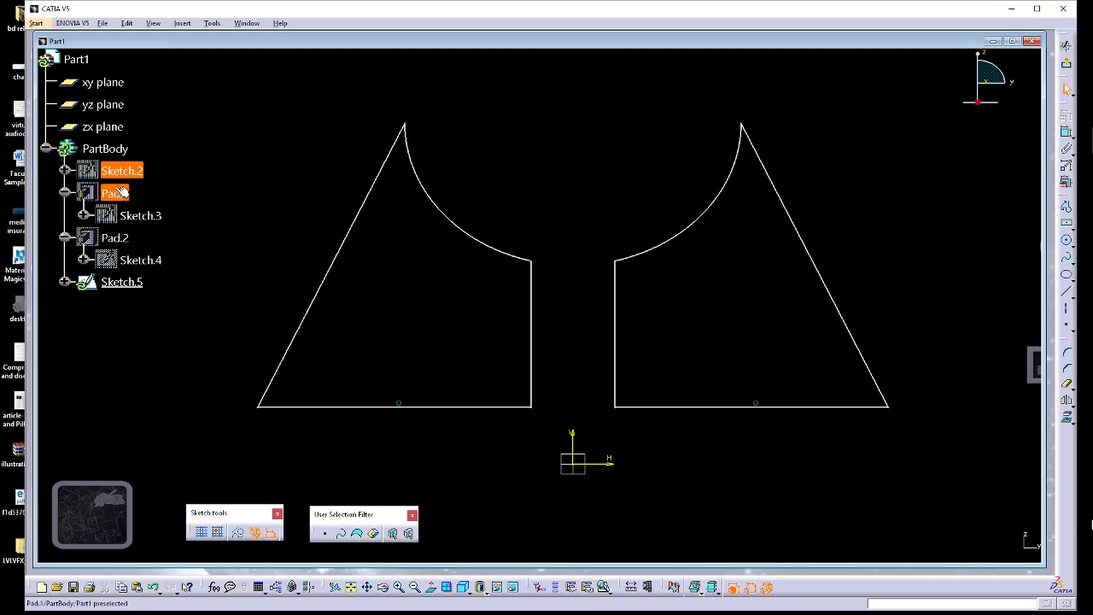
ctrl+click(139, 215)
ctrl+click(114, 238)
ctrl+click(139, 260)
right_click(124, 259)
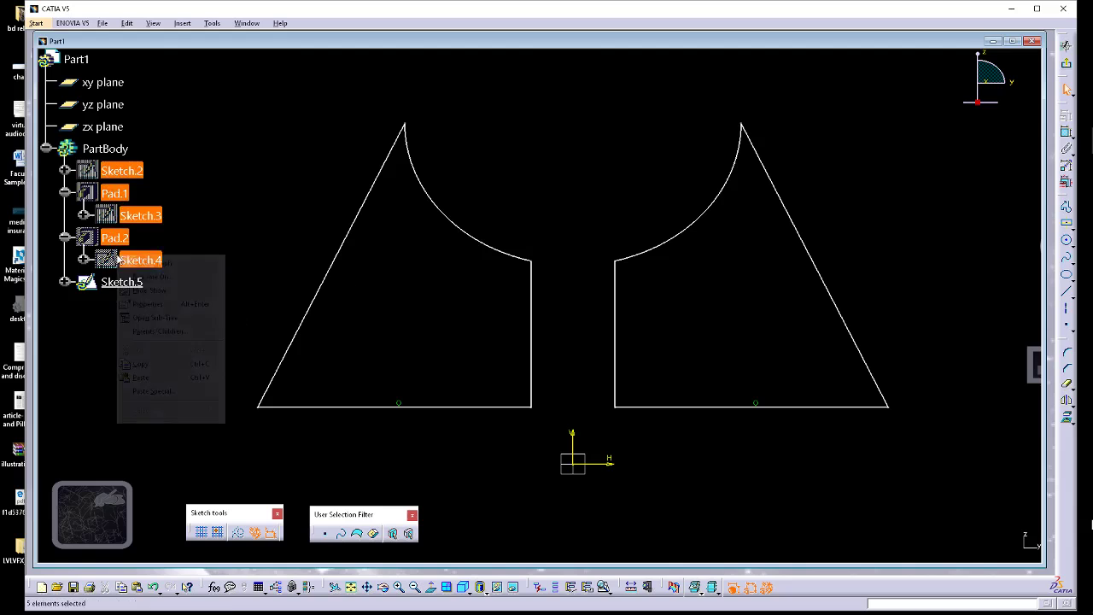
click(149, 291)
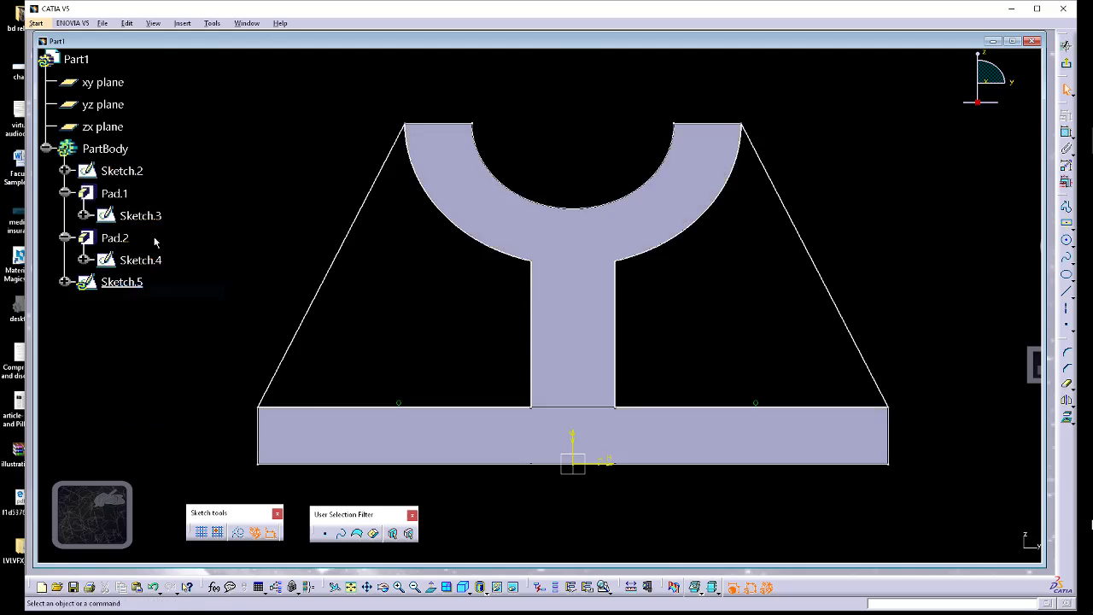
Hide Sketch.2, both existing pads and their sketches Sketch.3 and Sketch.4 again.
ctrl+click(115, 193)
ctrl+click(139, 216)
ctrl+click(114, 238)
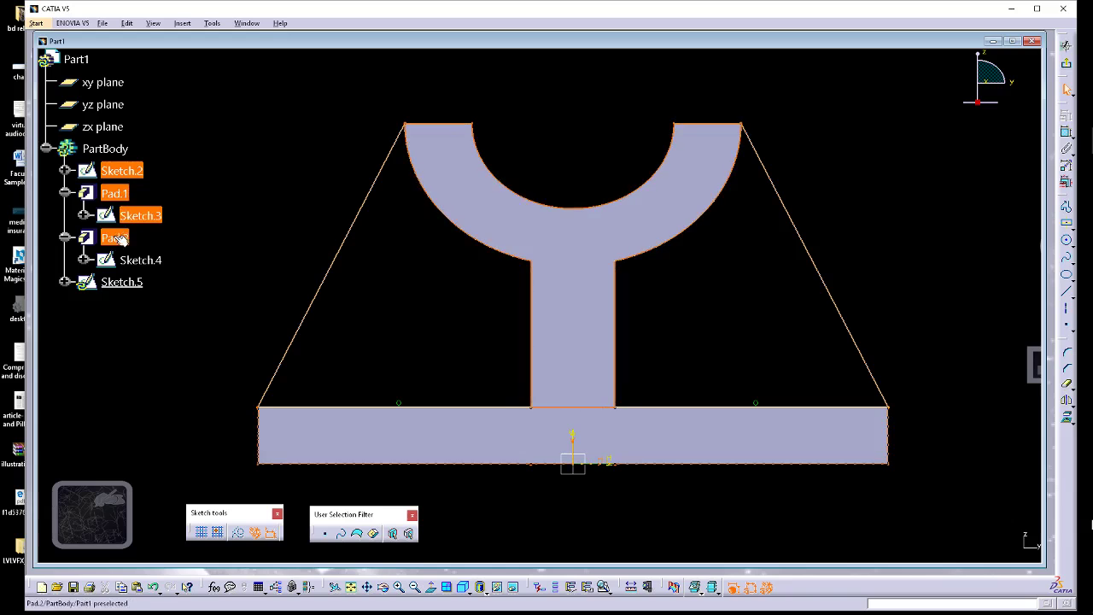
ctrl+click(128, 260)
right_click(124, 258)
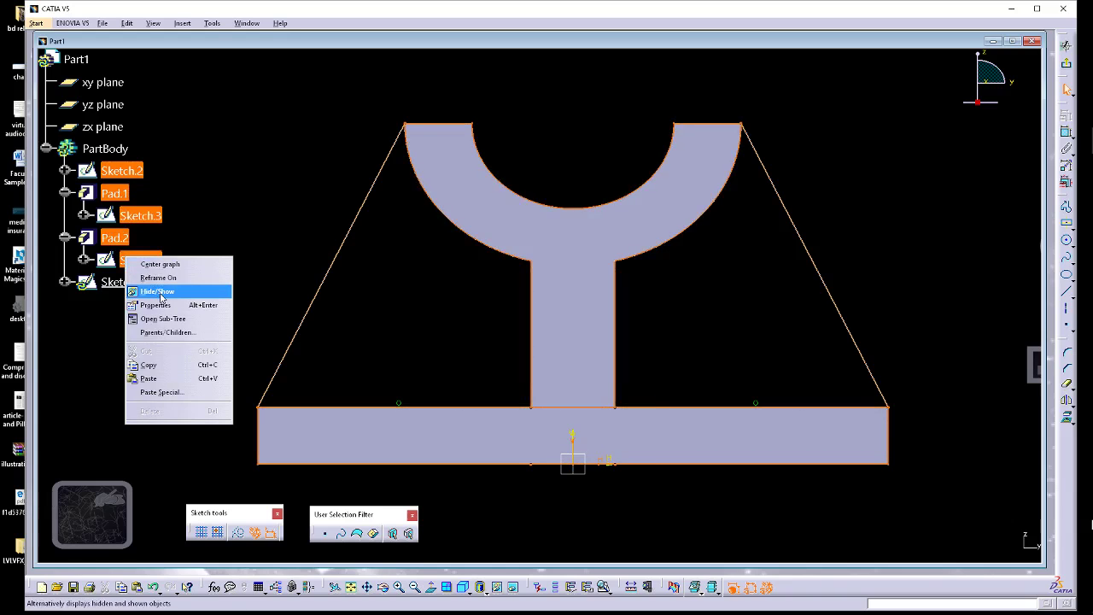
click(157, 292)
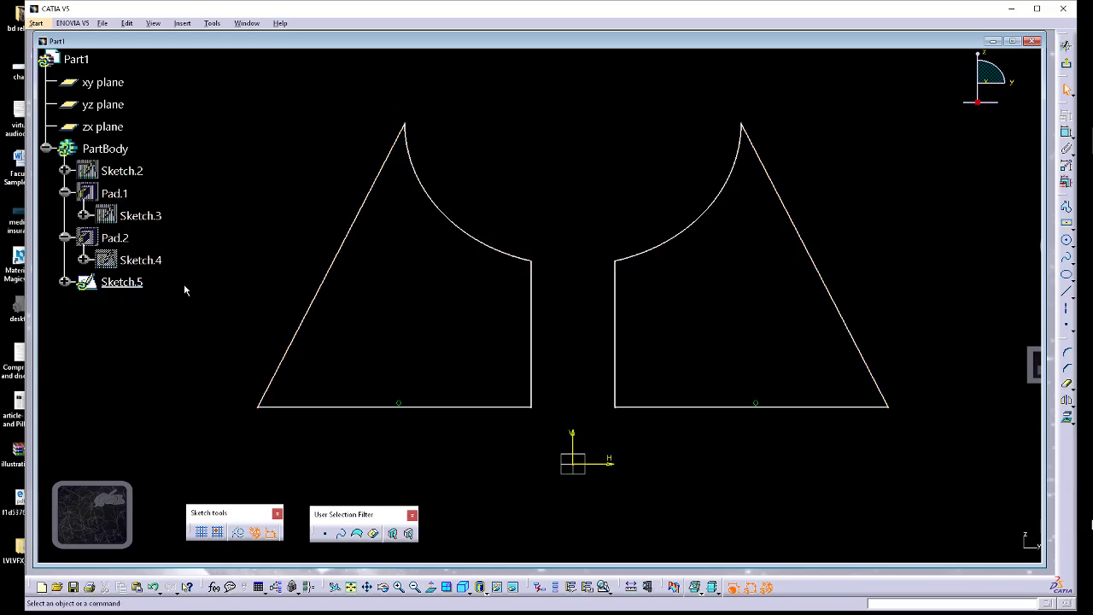
Run Sketch Analysis on the rib sketch and check whether each of the two profiles is closed.
click(213, 24)
click(186, 175)
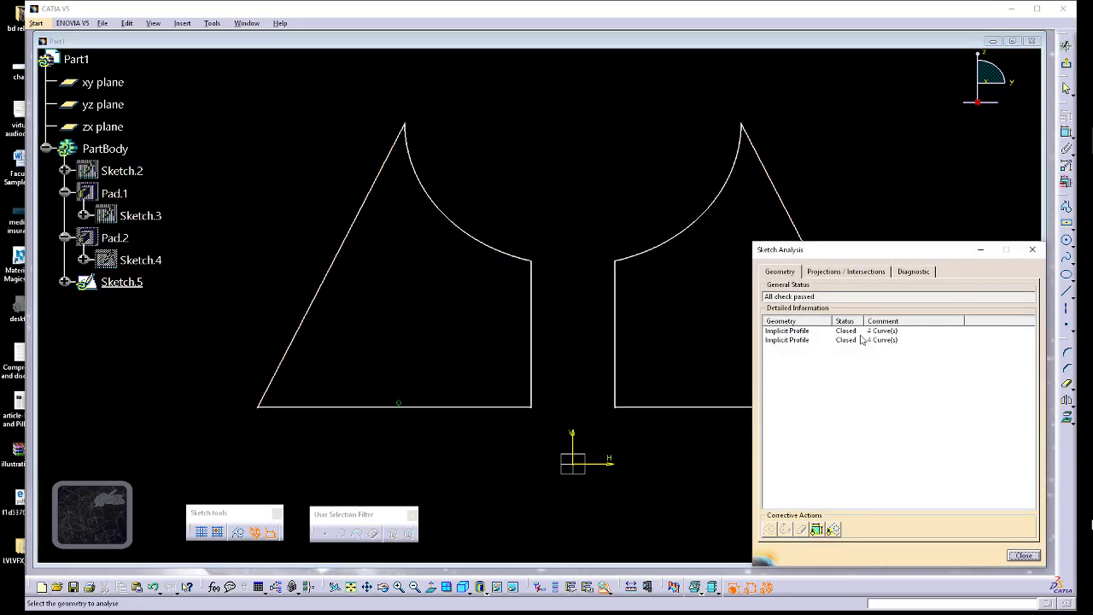
click(825, 332)
click(822, 340)
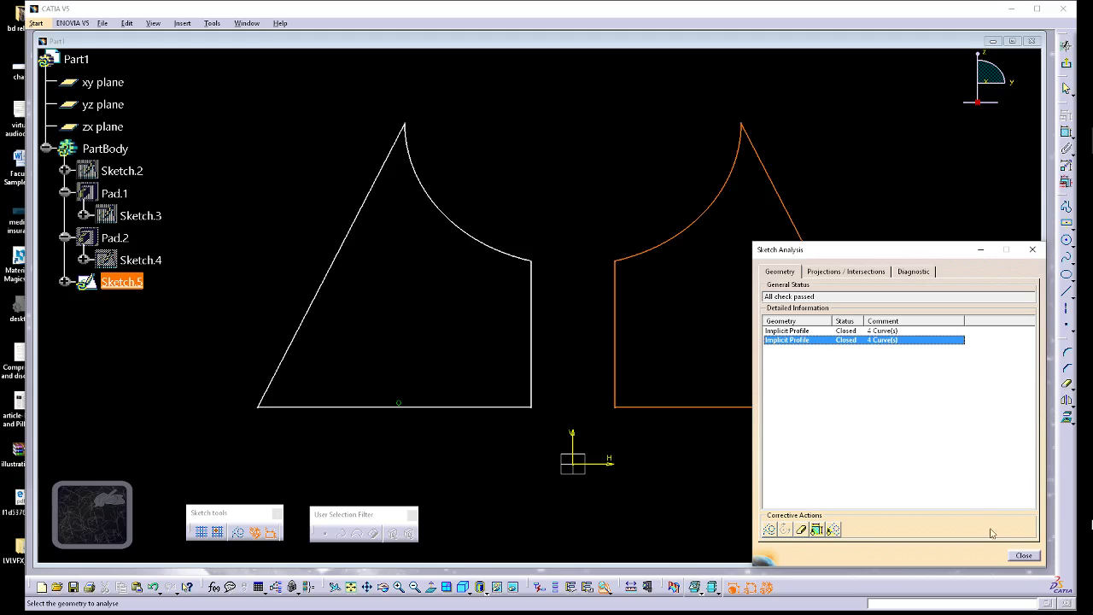
click(1024, 556)
Exit the sketch and pad both rib profiles with a length of 4in and mirrored extent.
click(1066, 43)
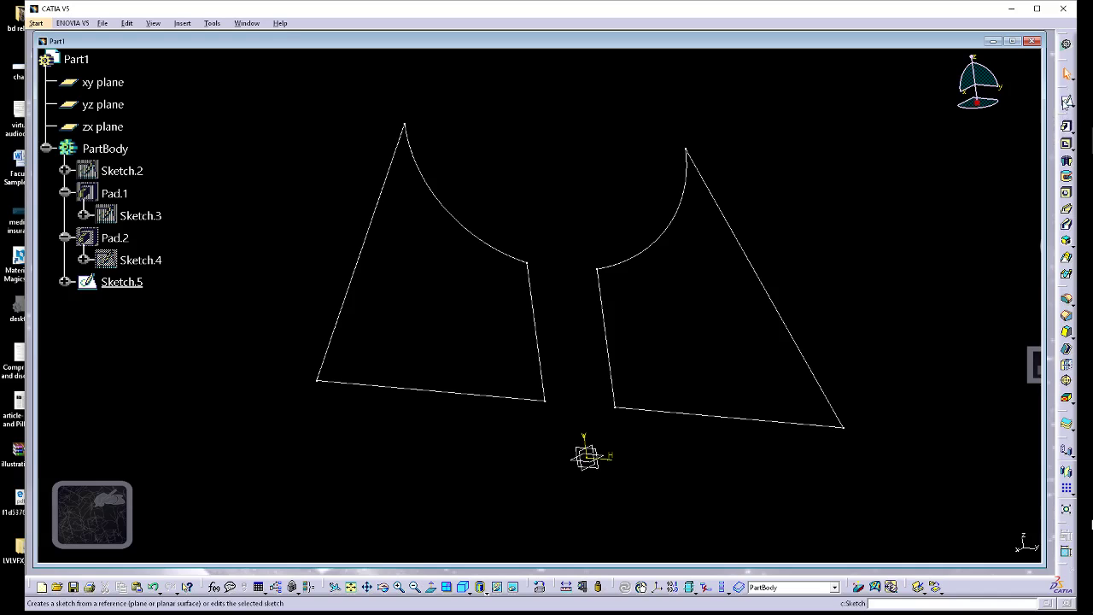
click(1066, 127)
drag(751, 266, 843, 256)
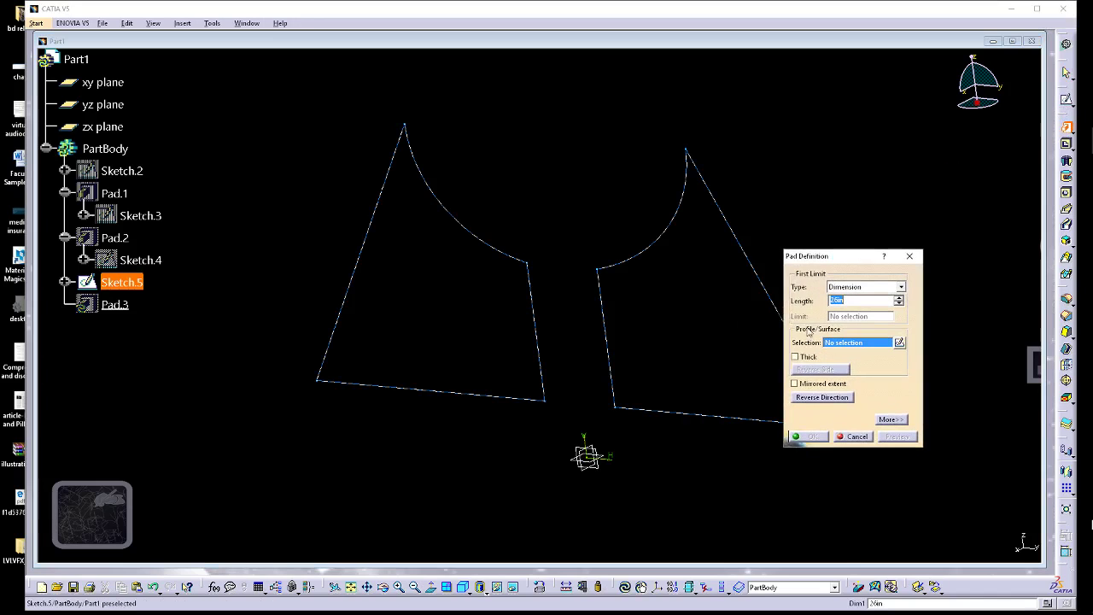
click(794, 384)
double_click(858, 301)
text(4)
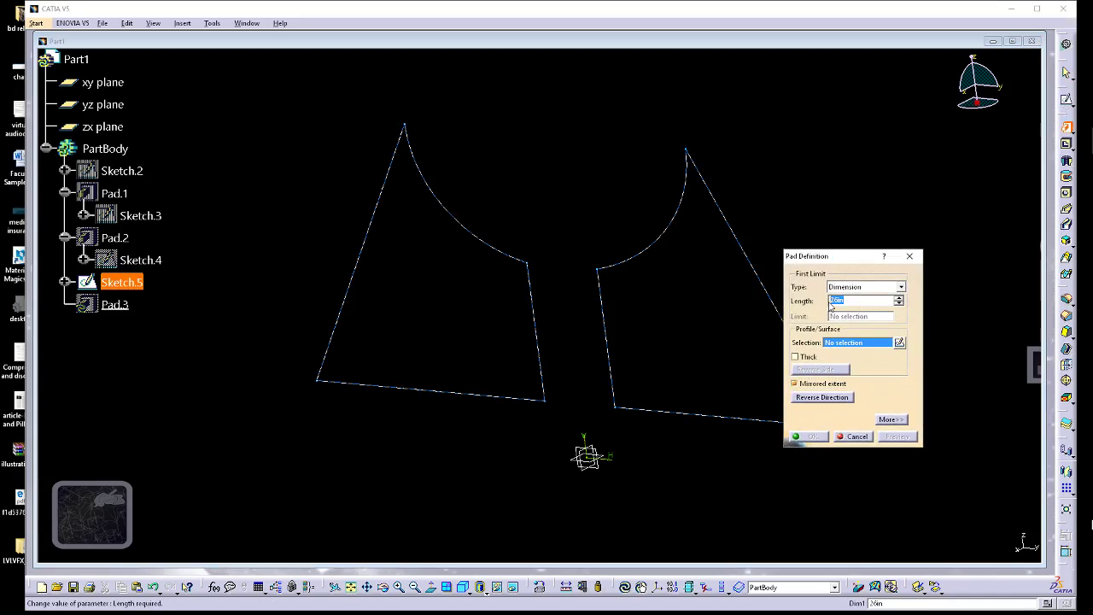
text(in)
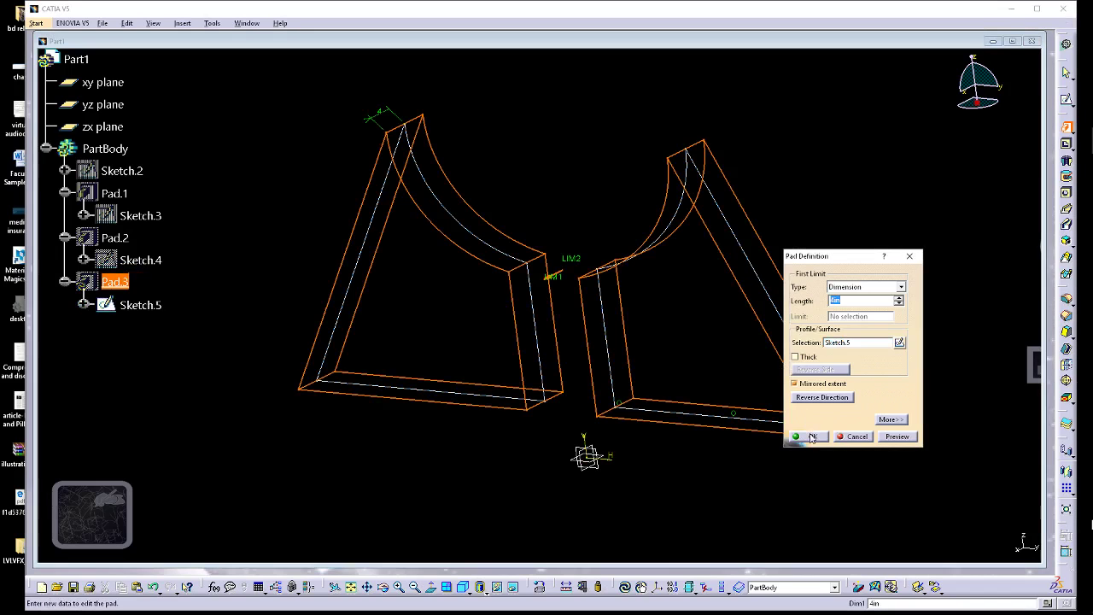
click(811, 437)
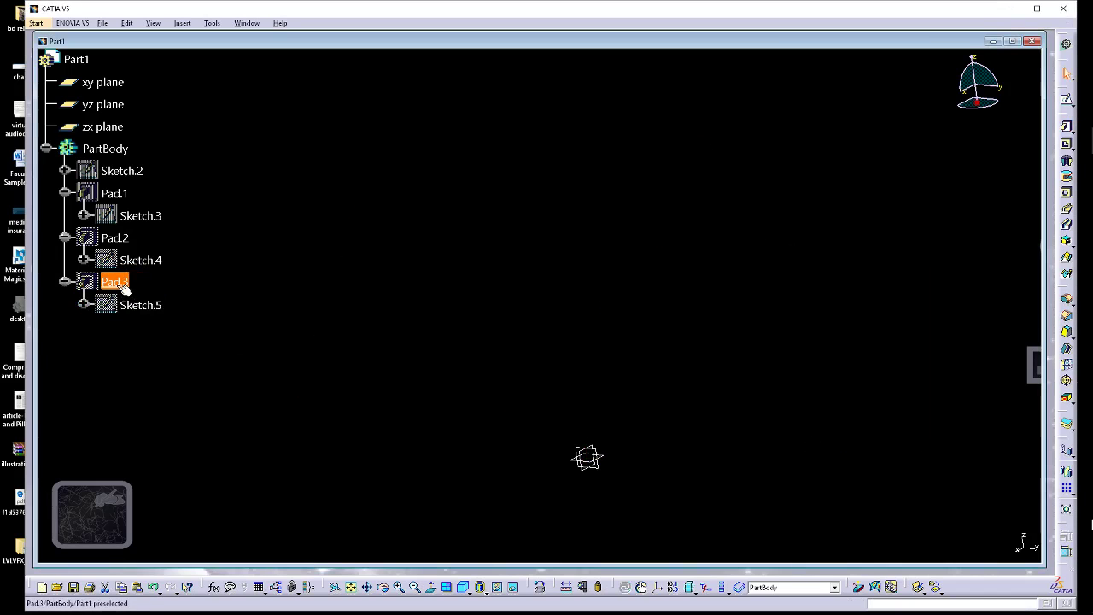
Show Sketch.2, Pad.1, Pad.2 and Pad.3 together.
click(119, 175)
ctrl+click(117, 197)
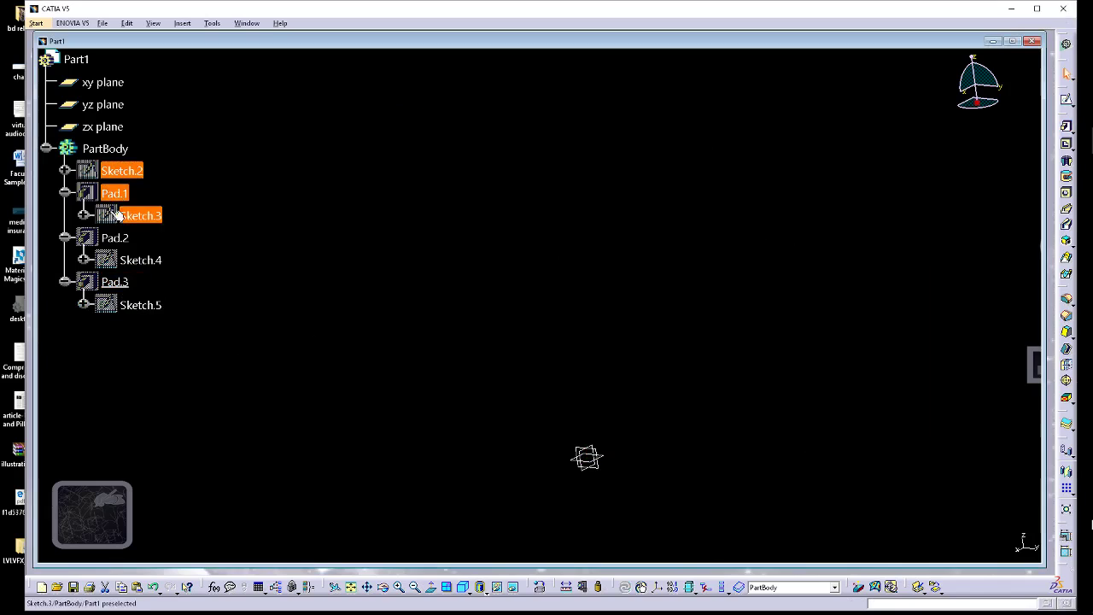
ctrl+click(117, 238)
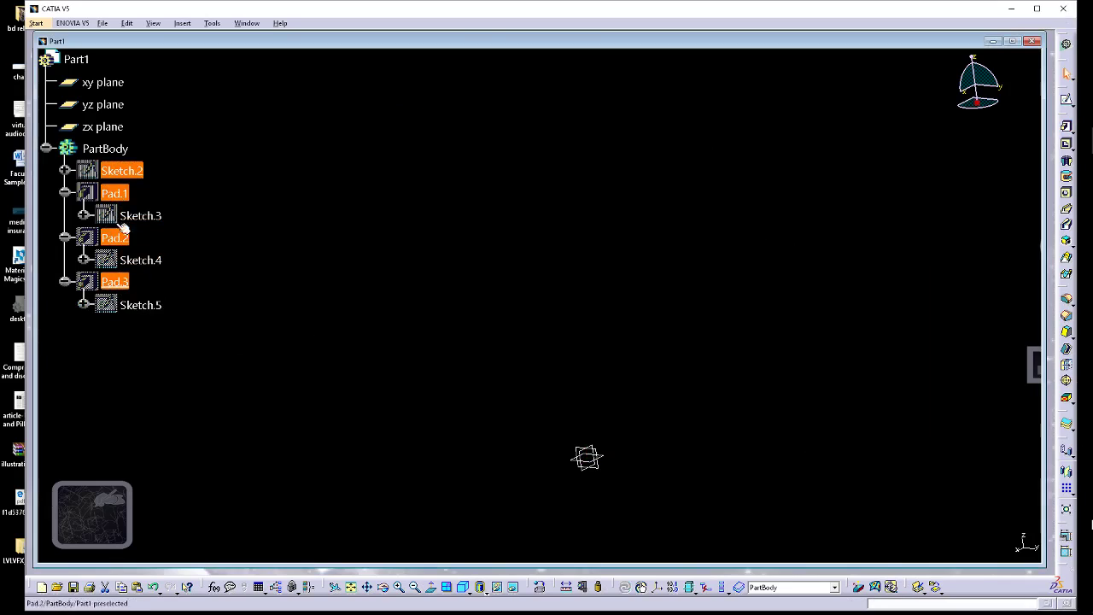
click(120, 174)
ctrl+click(116, 194)
ctrl+click(112, 238)
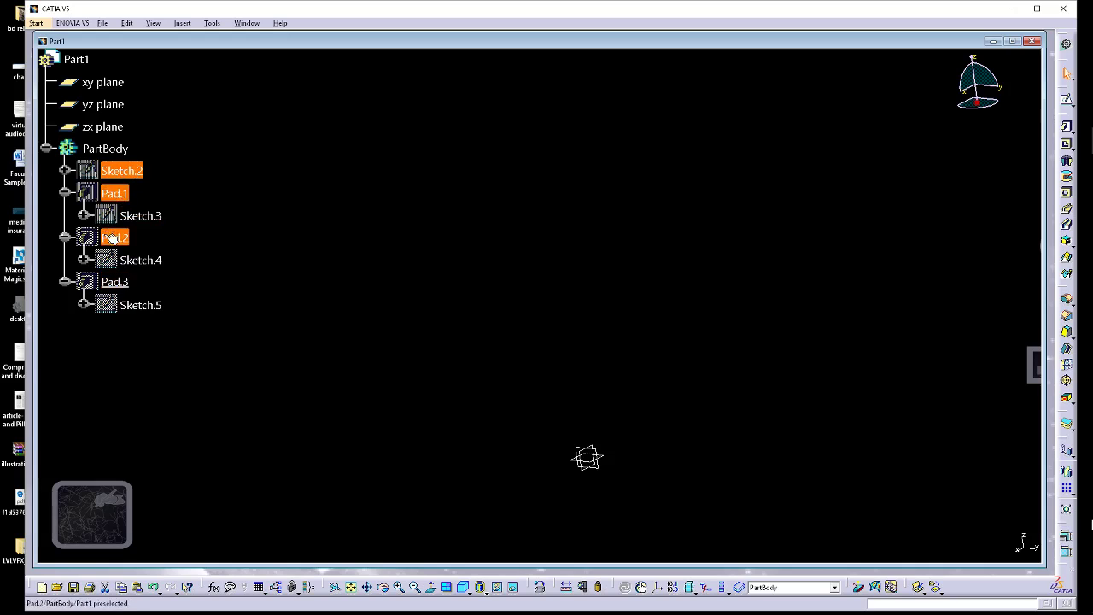
ctrl+click(111, 283)
right_click(111, 285)
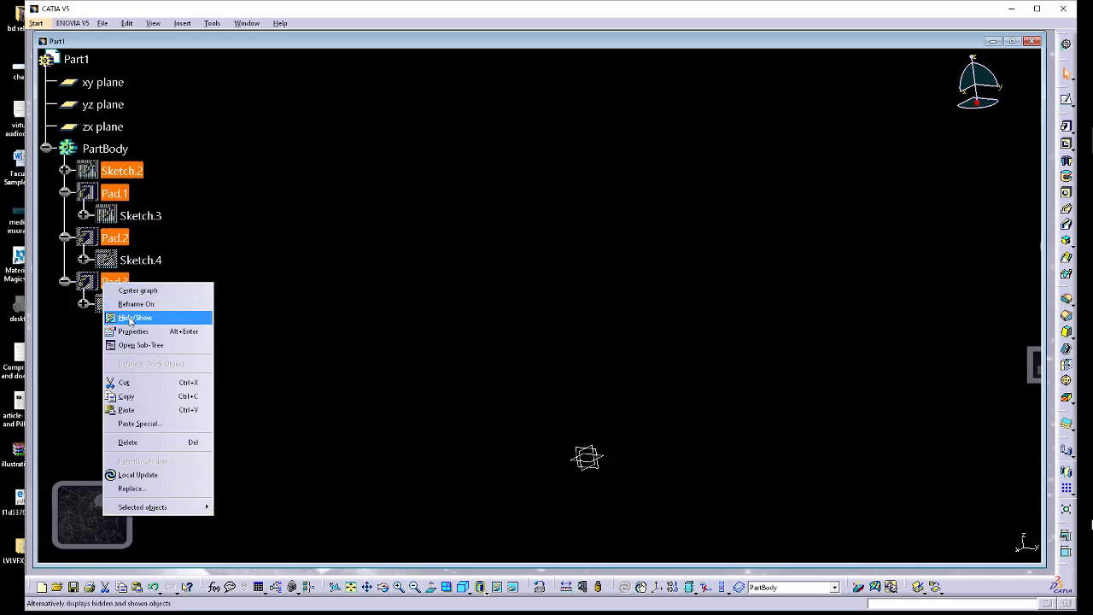
click(127, 315)
Inspect the combined bracket from several angles and hide the master profile Sketch.2.
middle_drag(259, 281, 293, 293)
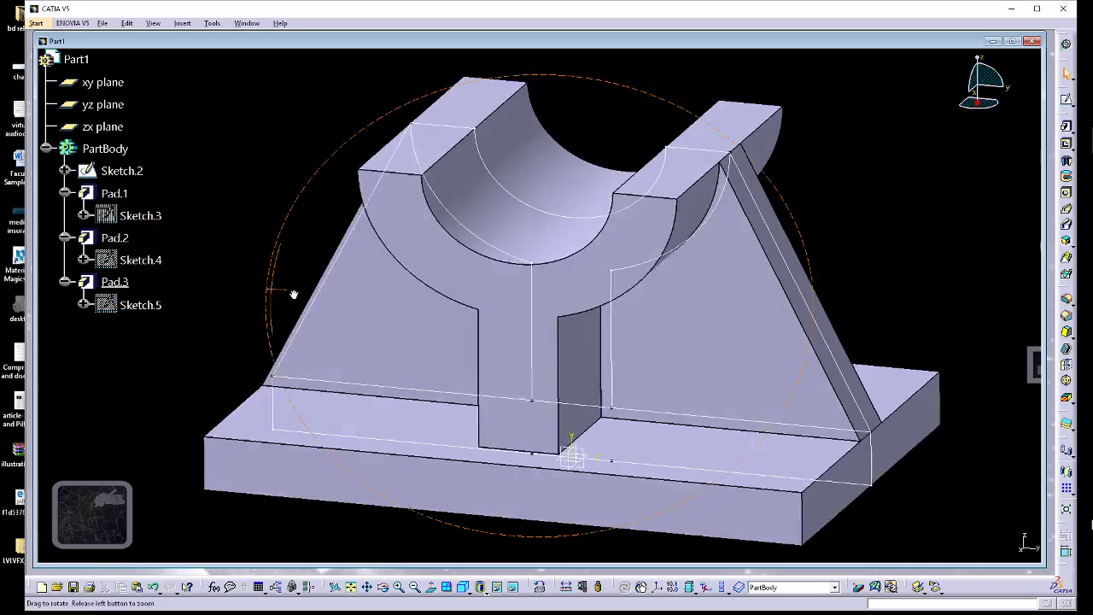
middle_drag(244, 256, 348, 268)
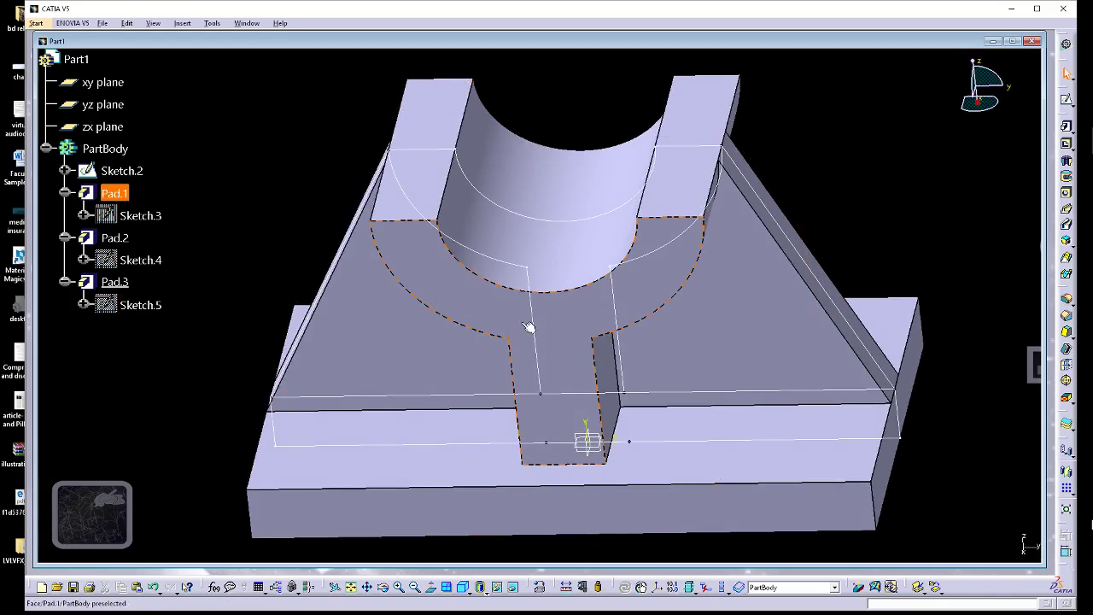
middle_drag(530, 327, 494, 333)
right_click(124, 176)
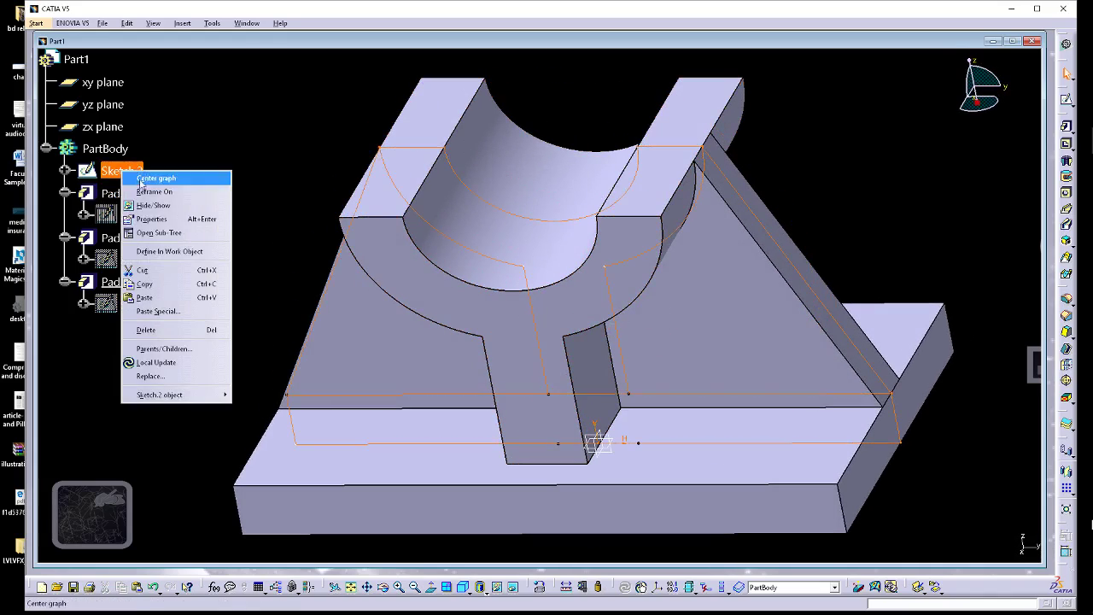
click(194, 207)
Display the finished bracket in an isometric view fitted to the window and examine its overall shape.
middle_drag(376, 320, 367, 248)
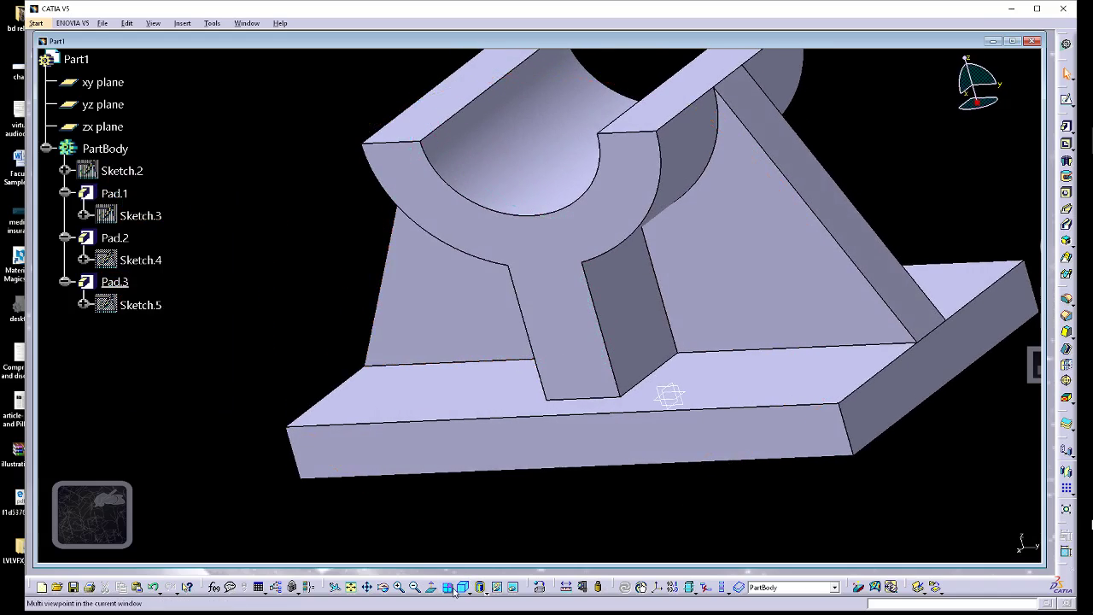
click(462, 587)
click(351, 587)
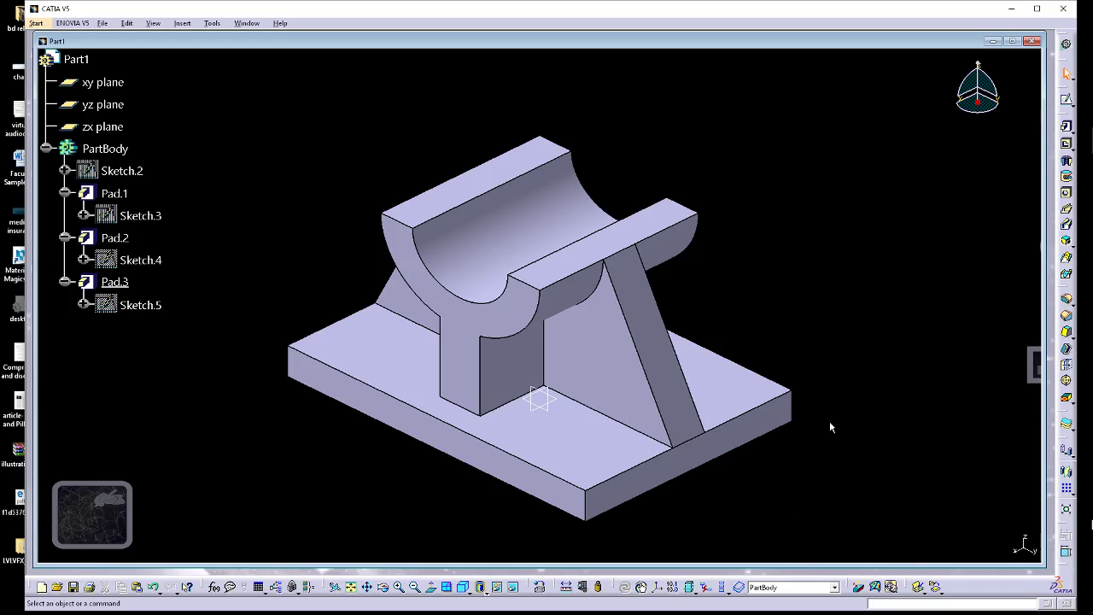
middle_drag(824, 419, 773, 384)
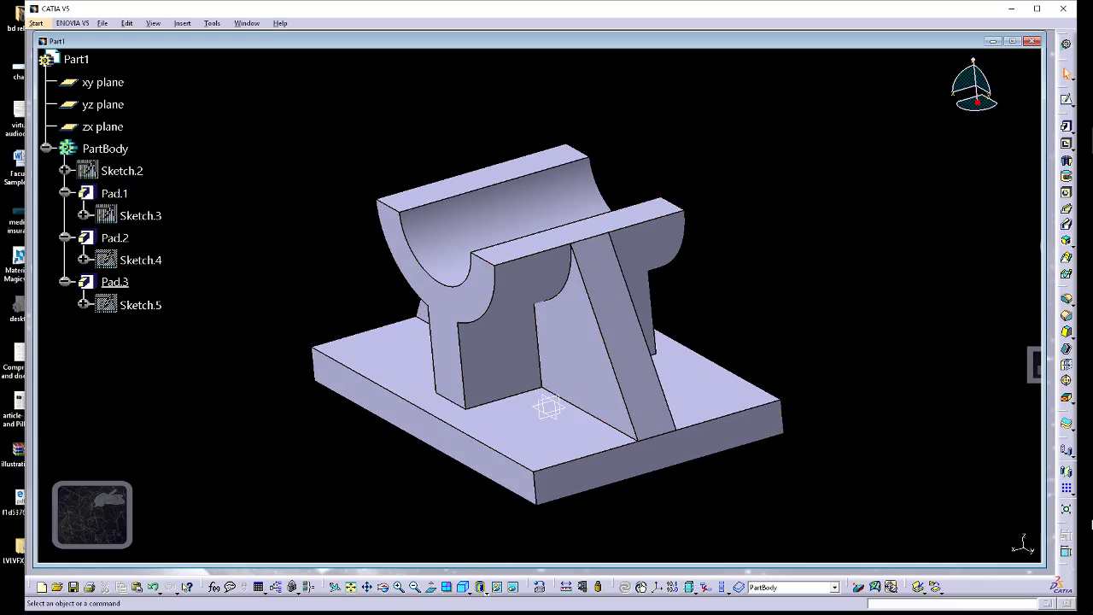
mouse_move(1068, 505)
key(alt+Tab)
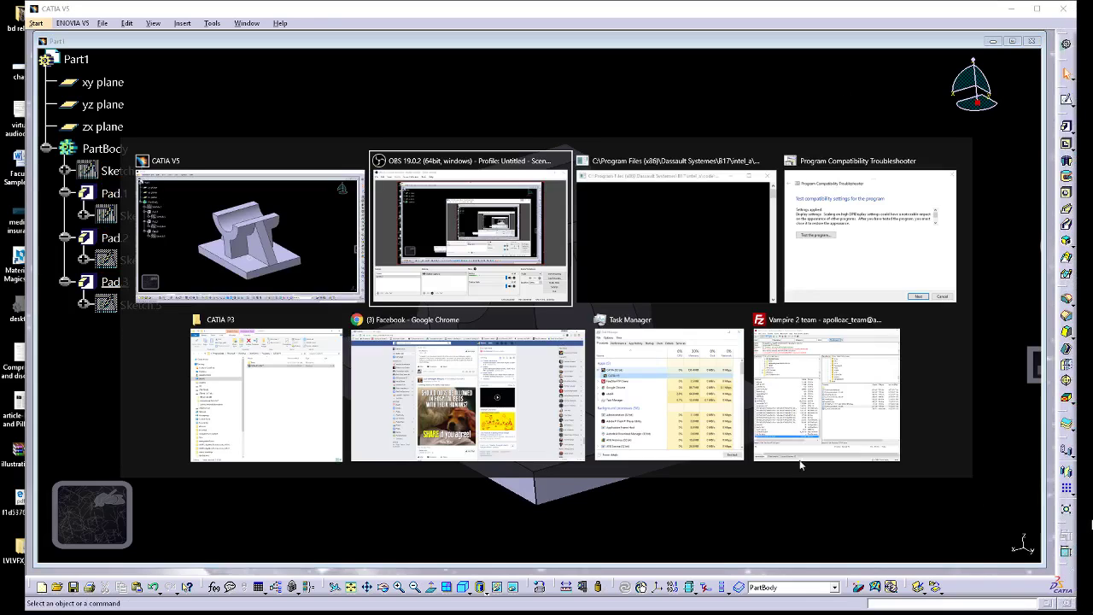